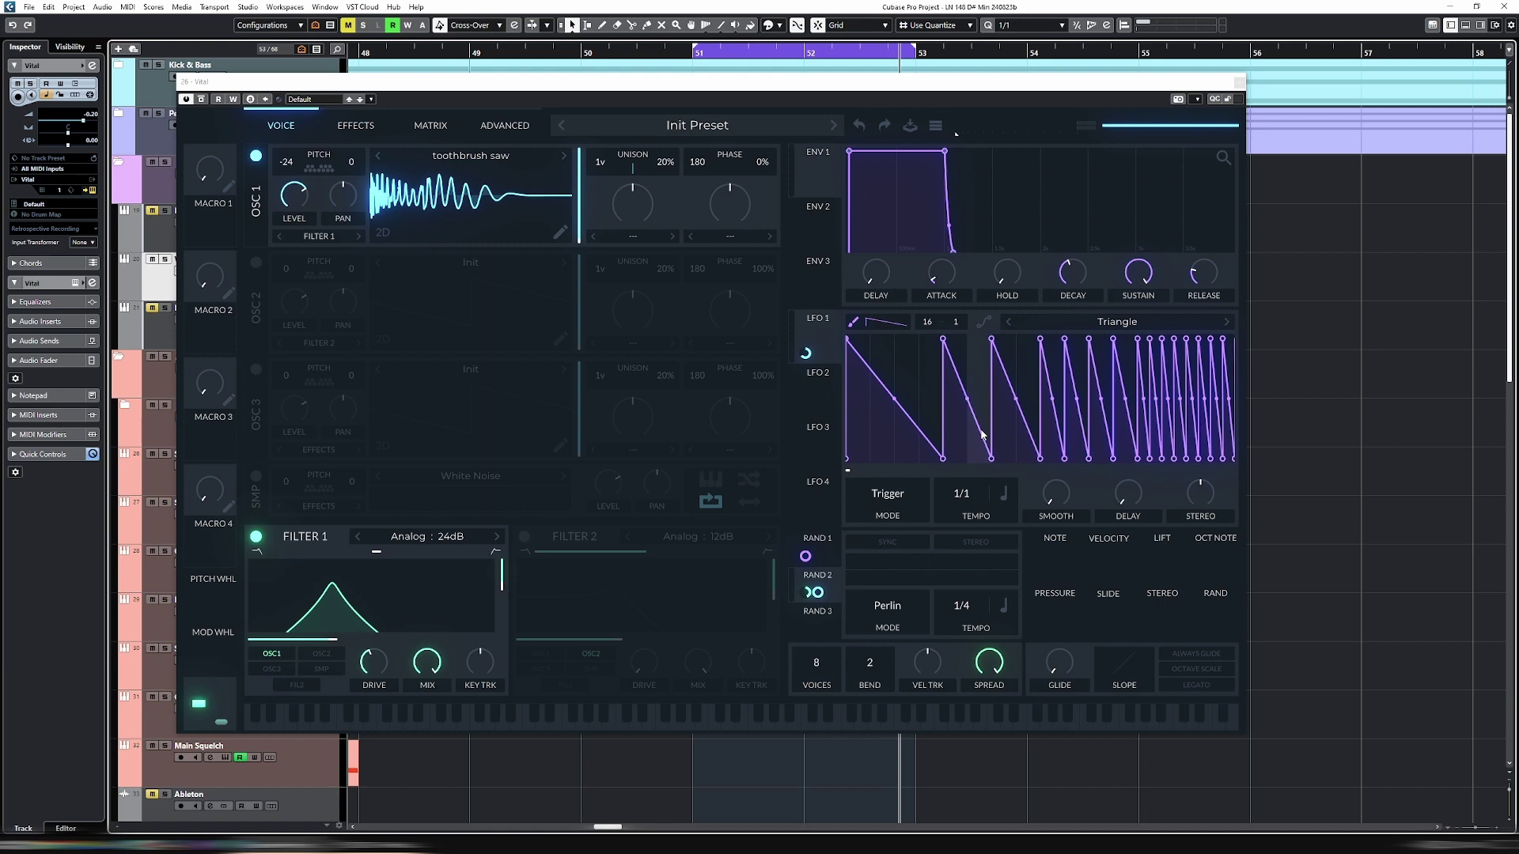
Step: Close the existing Vital patch and open a fresh Vital instrument on its Init Preset in an enlarged, repositioned window
key("ctrl+w")
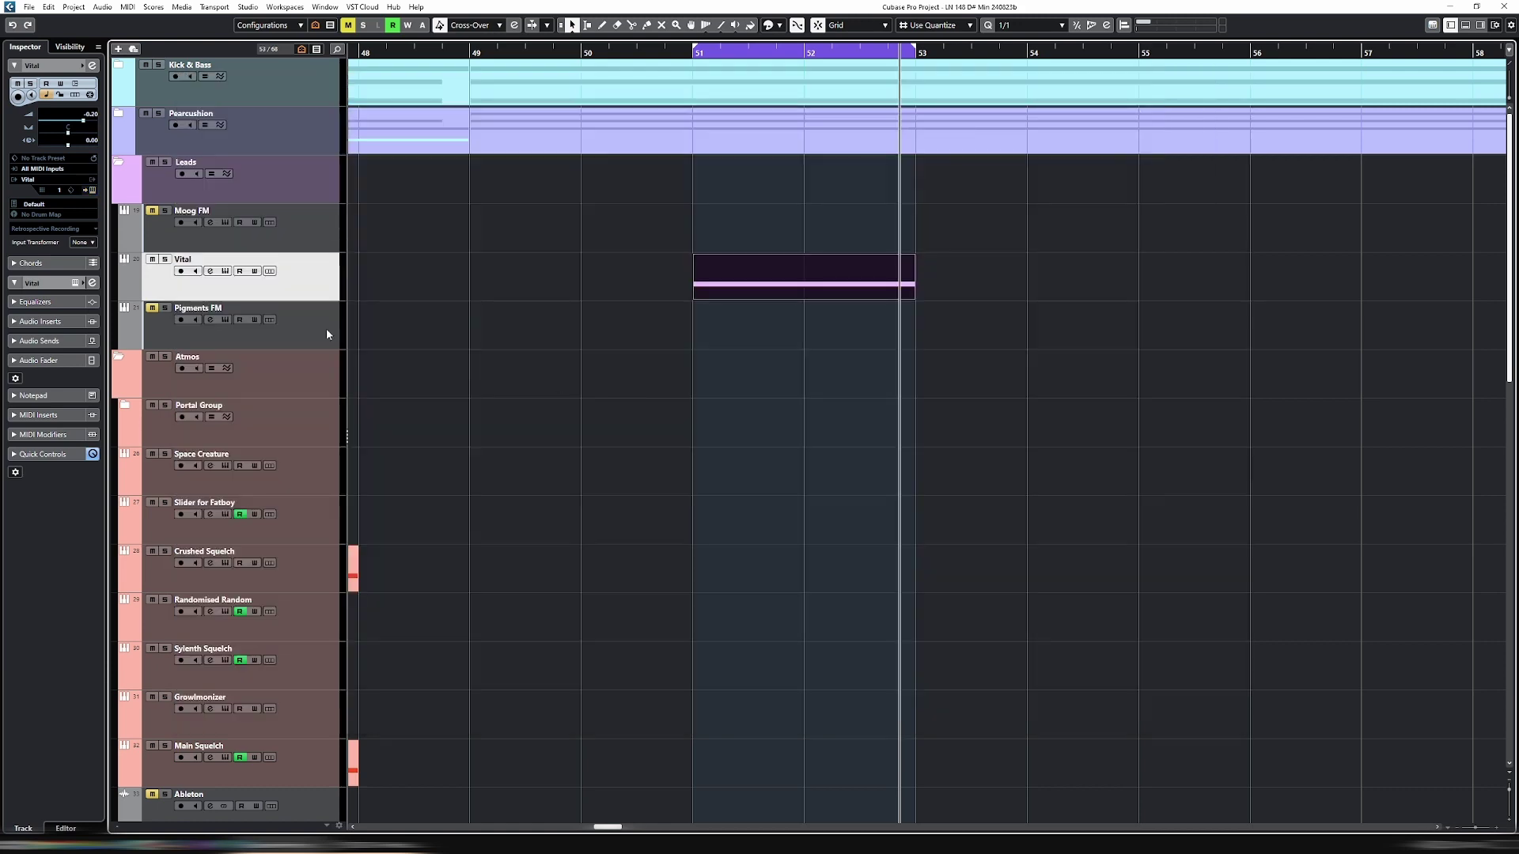
right_click(287, 298)
left_click(340, 343)
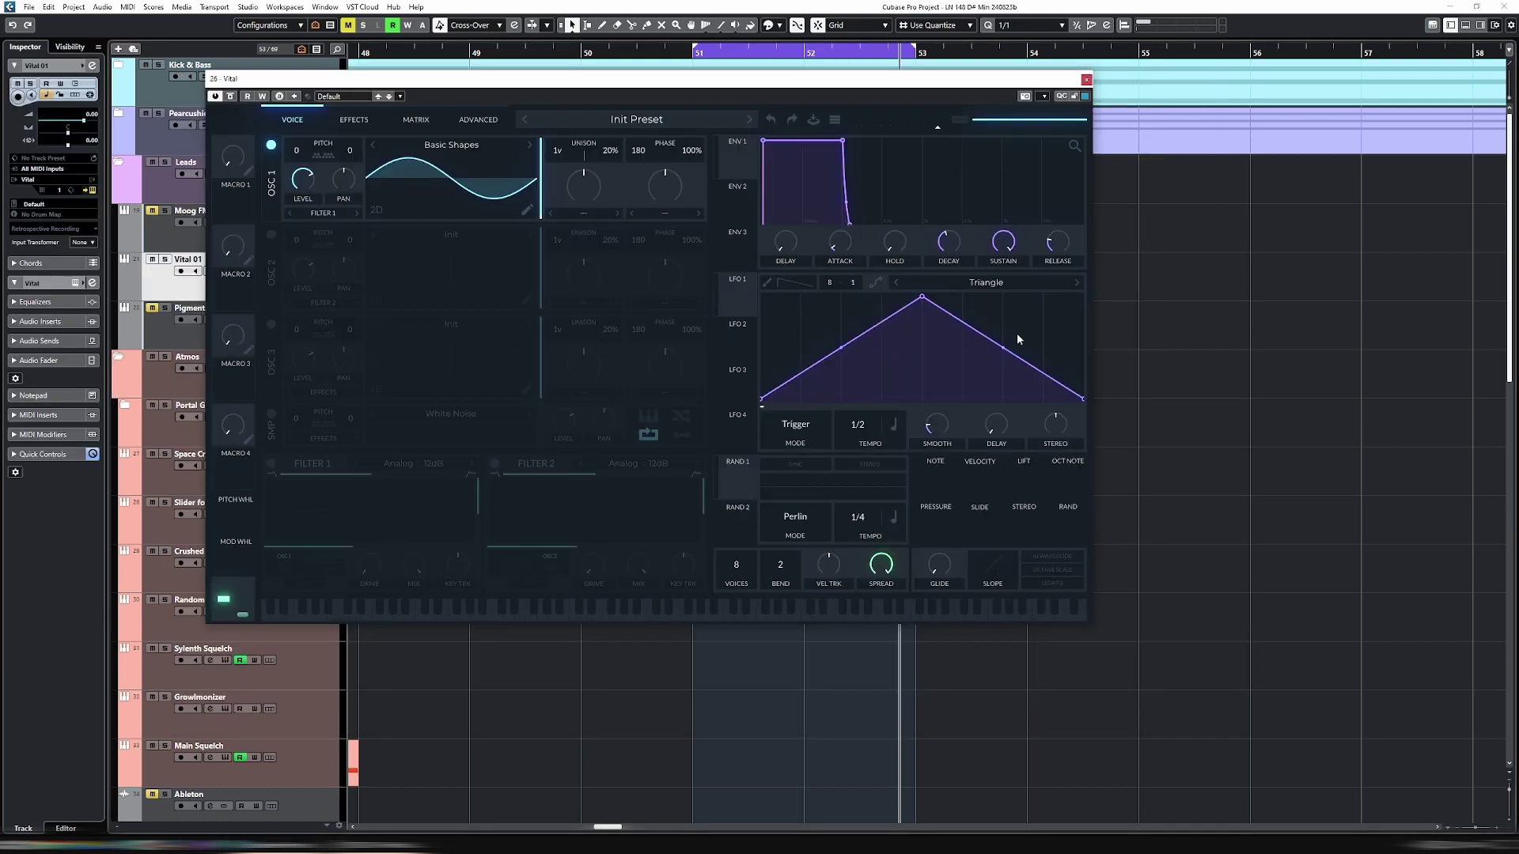
left_click_drag(1226, 732, 1290, 768)
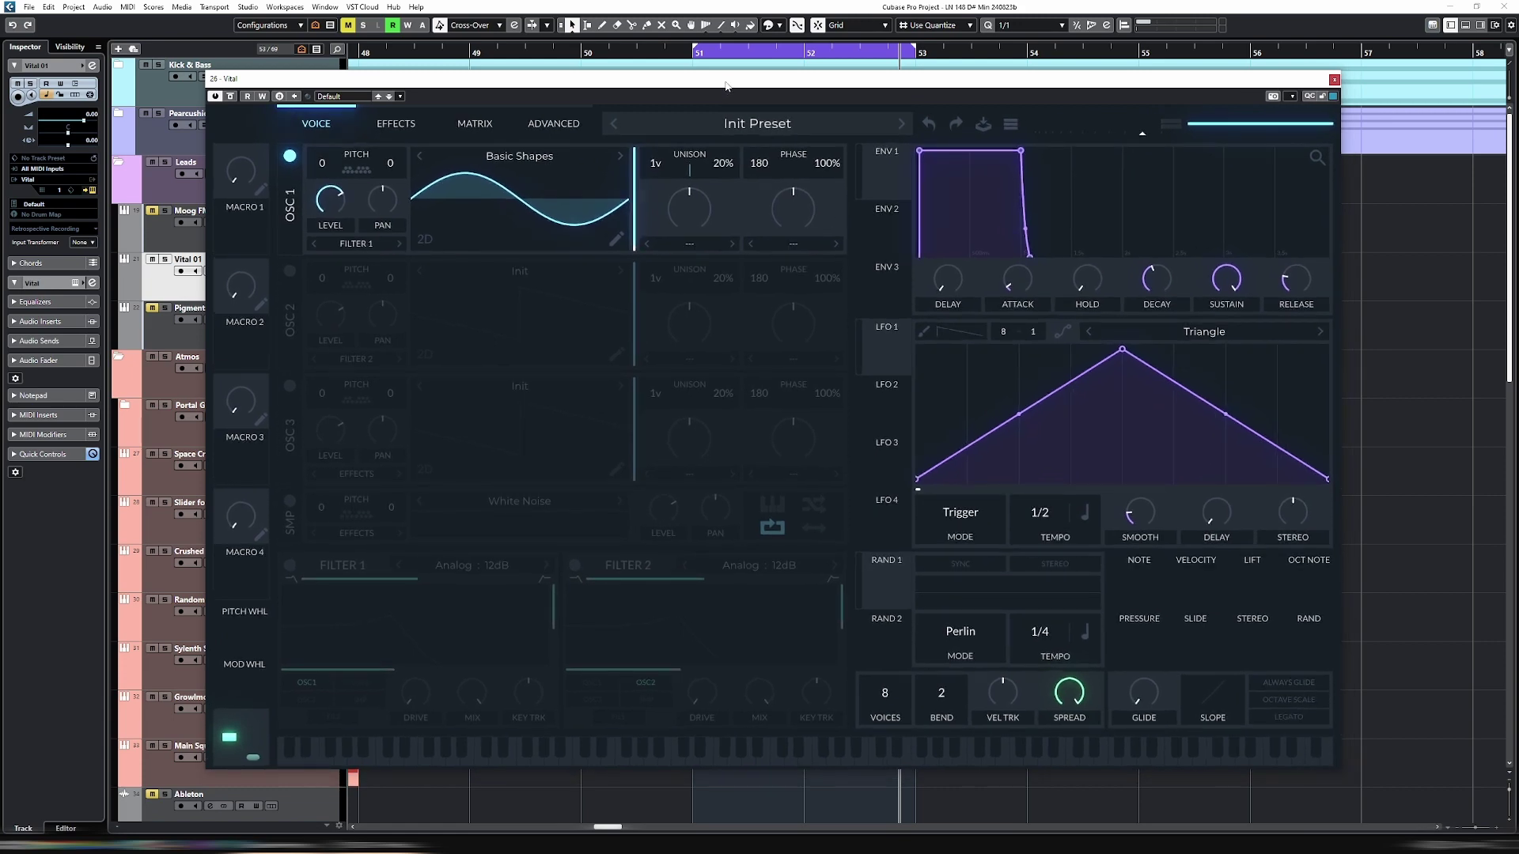
left_click_drag(726, 82, 673, 74)
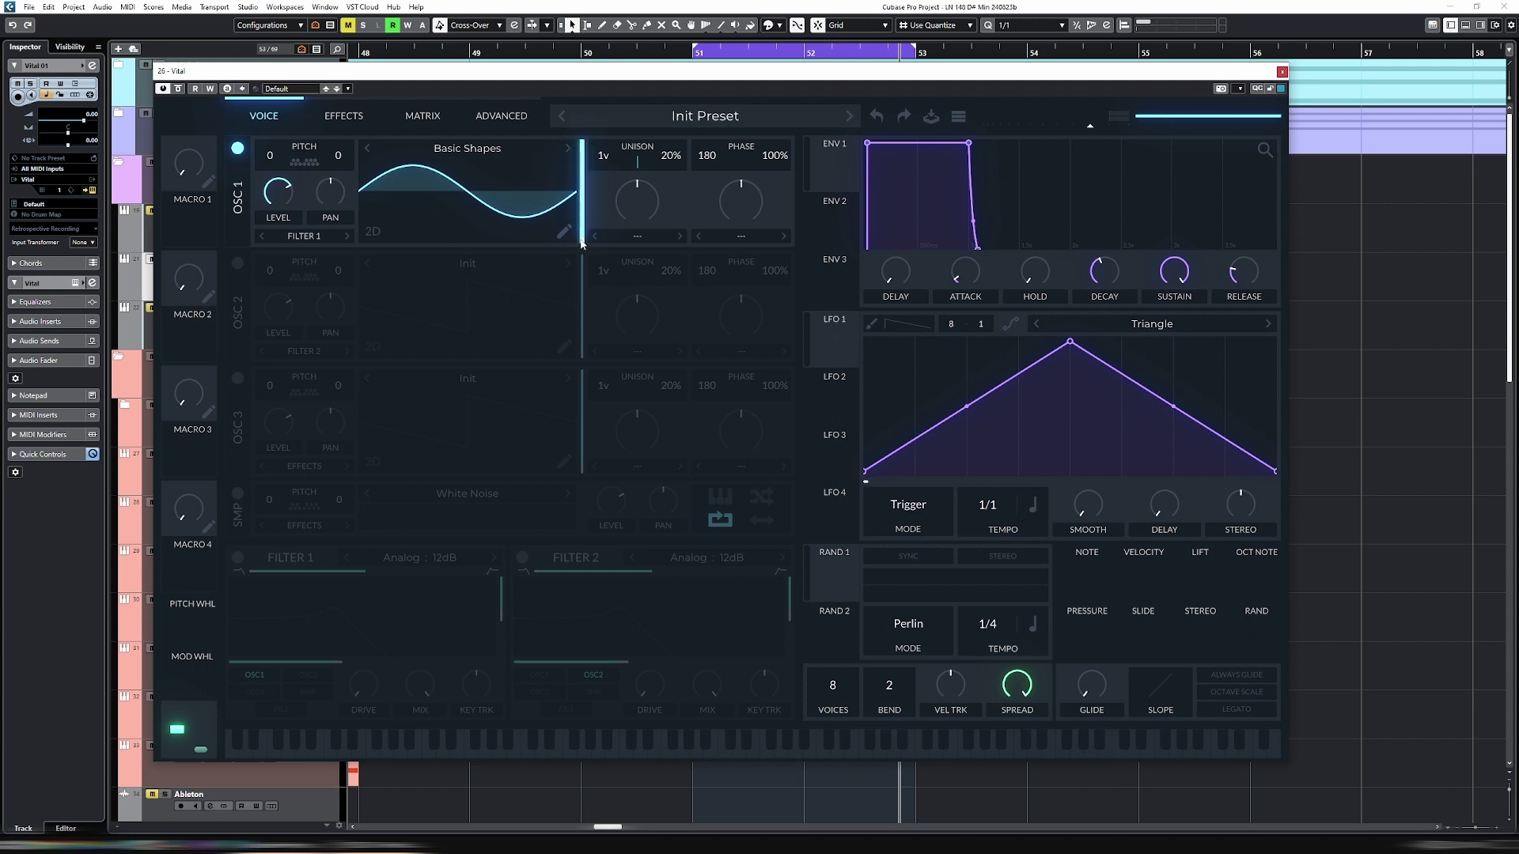
Step: Set oscillator 1's Basic Shapes wavetable to the saw frame and modulate its level with LFO 1, auditioning the result
mouse_move(582, 232)
left_click_drag(582, 232, 581, 200)
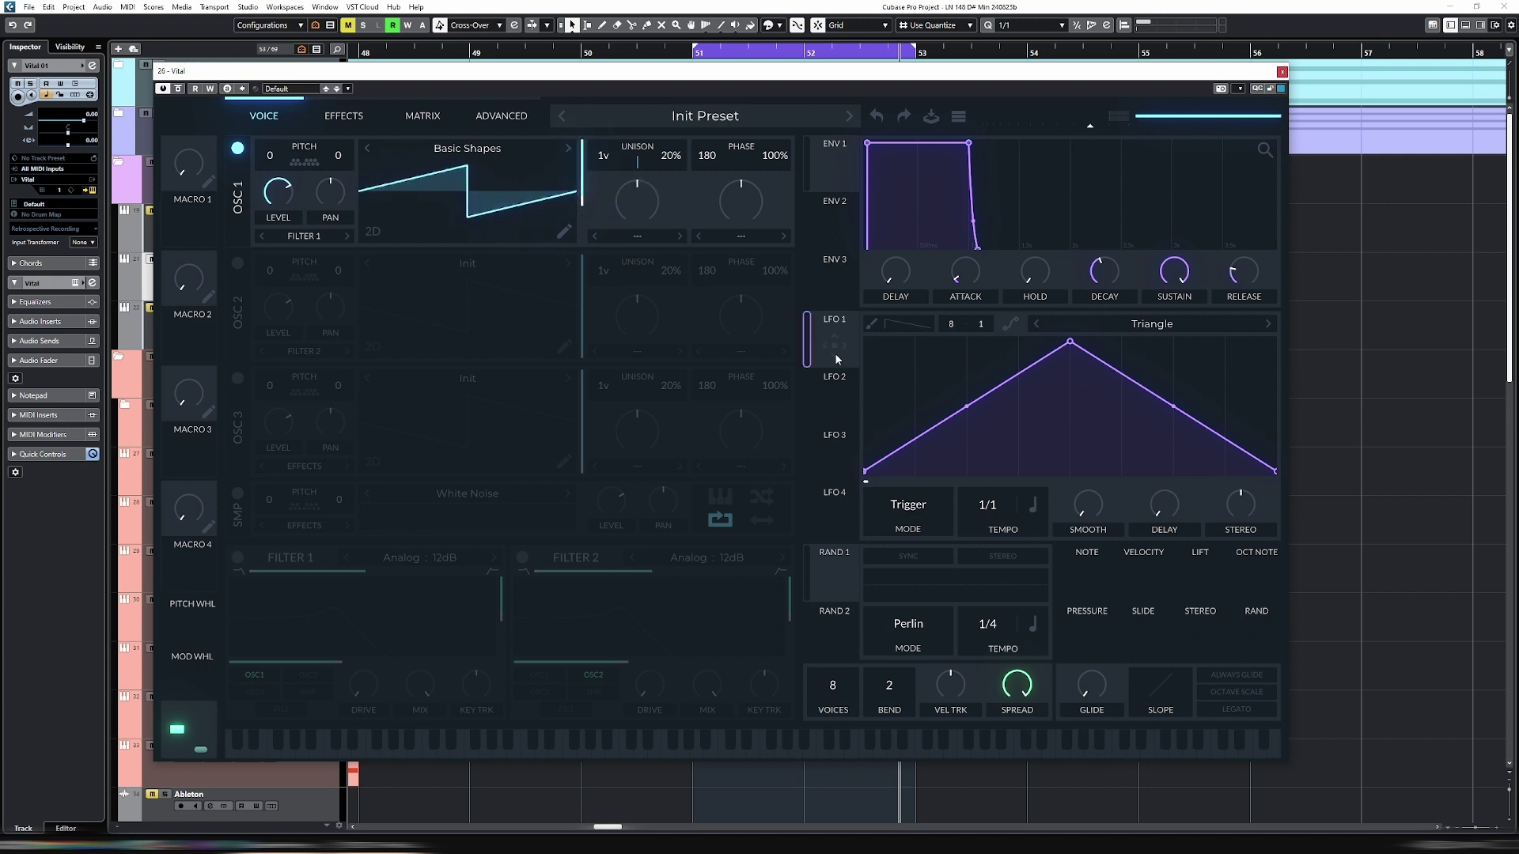
left_click_drag(836, 356, 281, 239)
key("s")
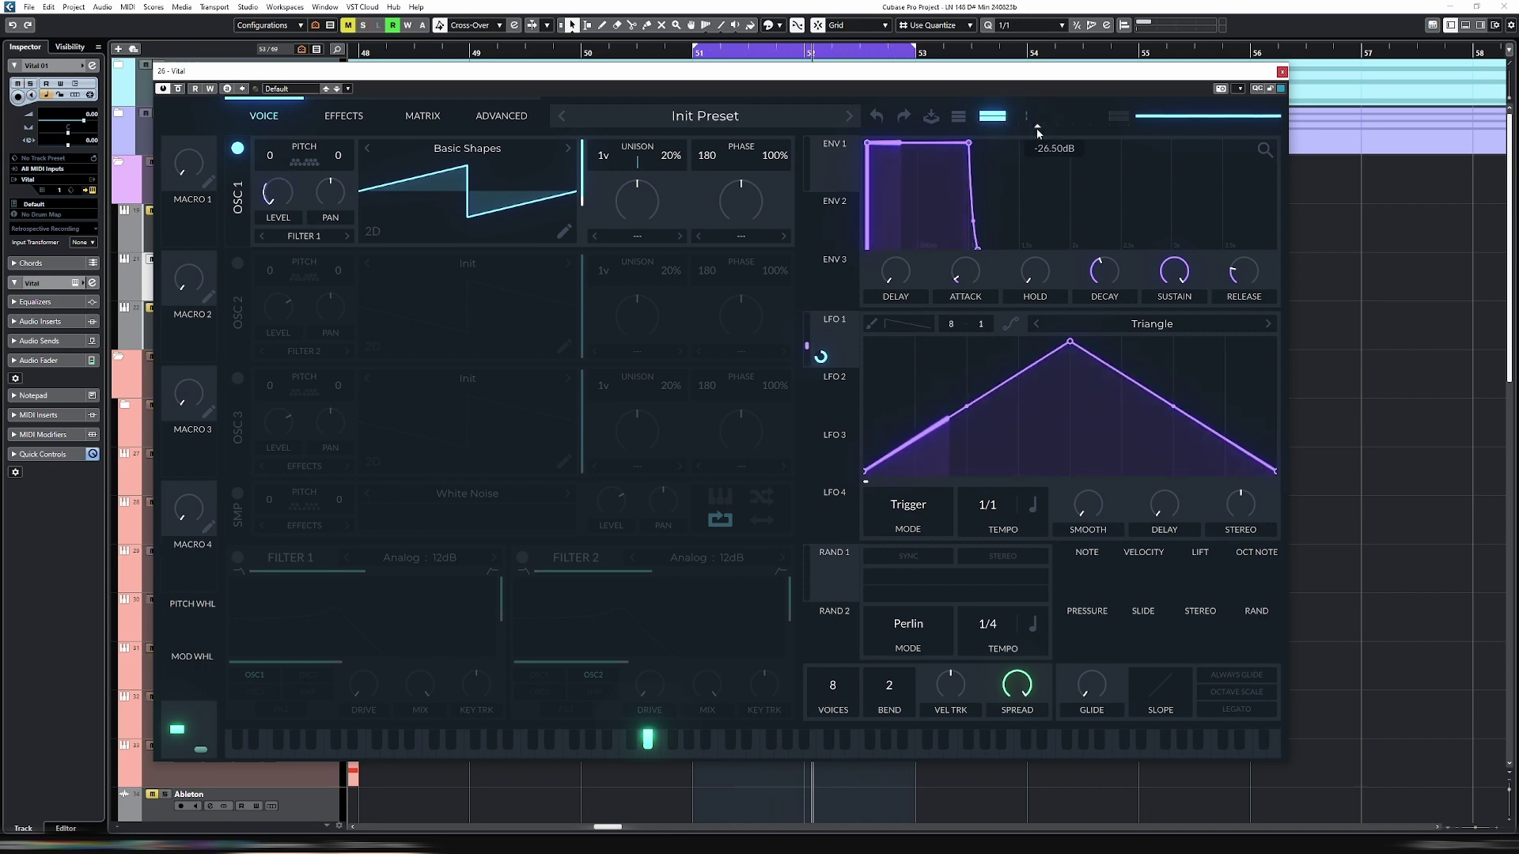
key("space")
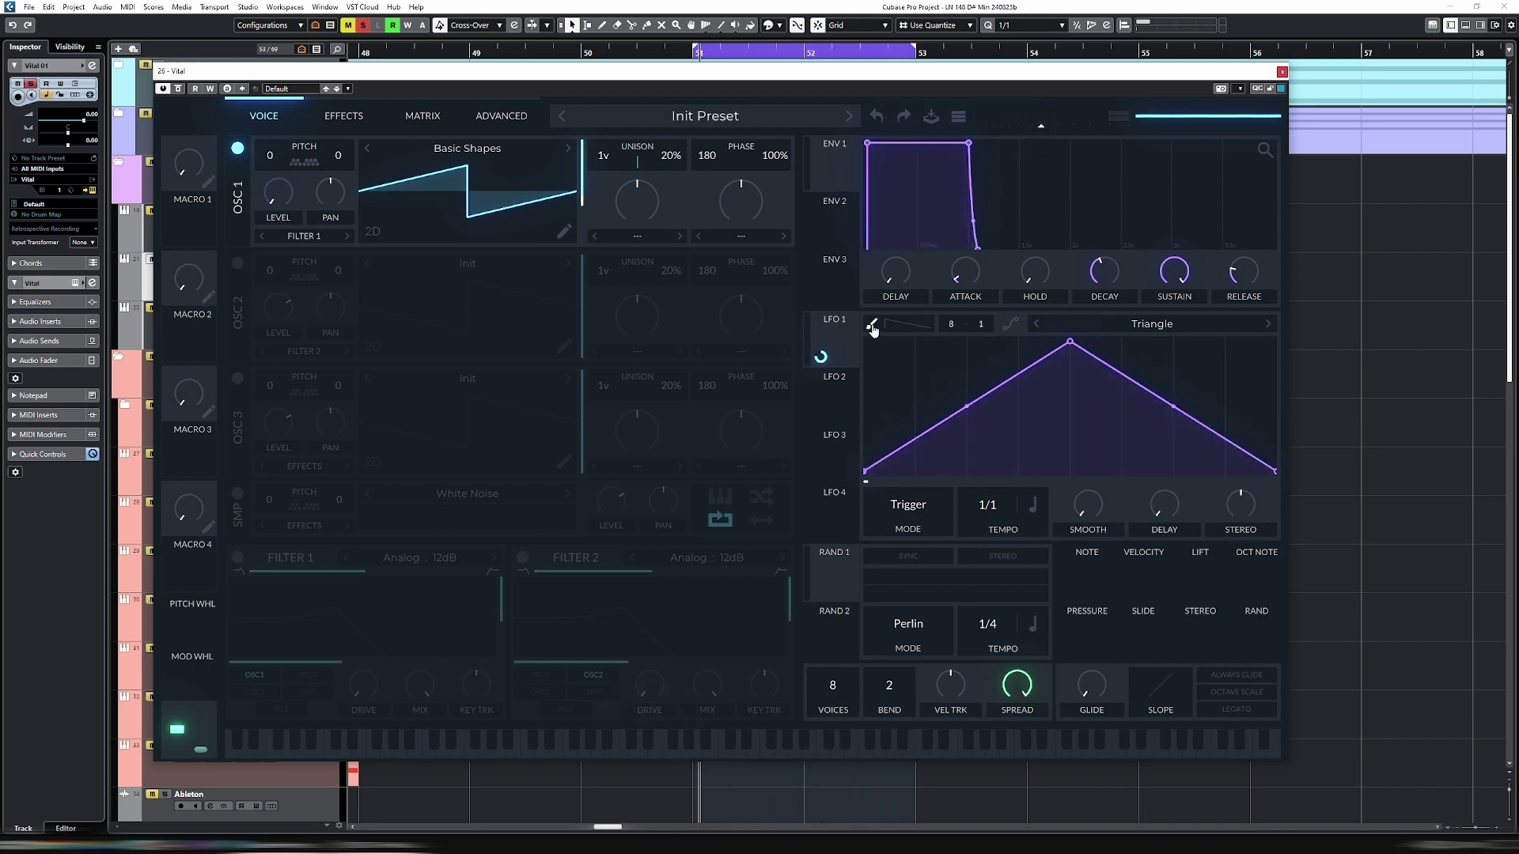
Step: Paint eight falling Down ramps across LFO 1, replacing the first quarter with one longer ramp at an X Grid of 4
left_click(894, 326)
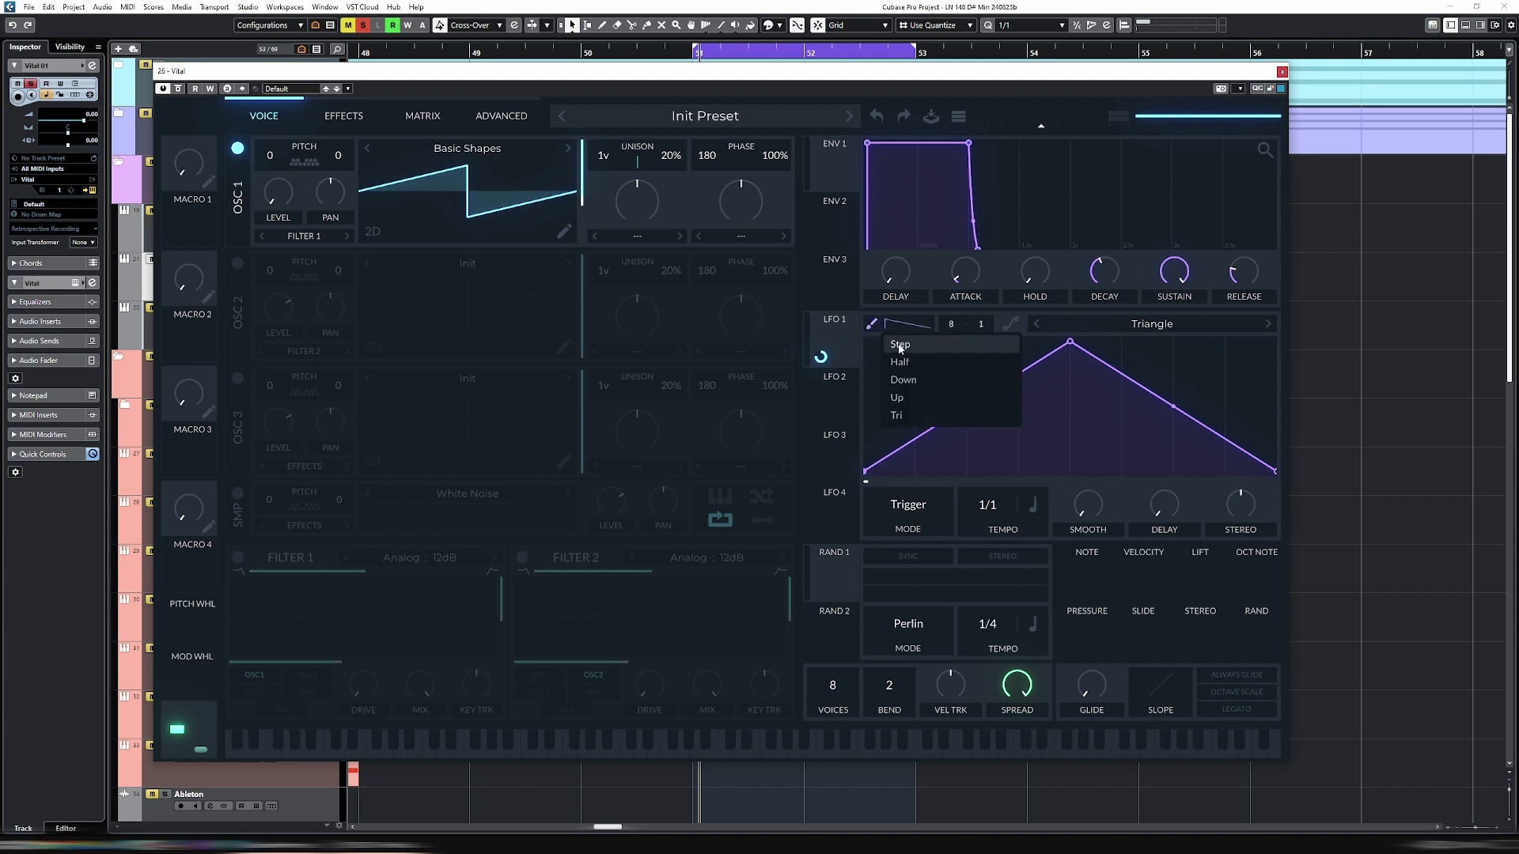
left_click(922, 395)
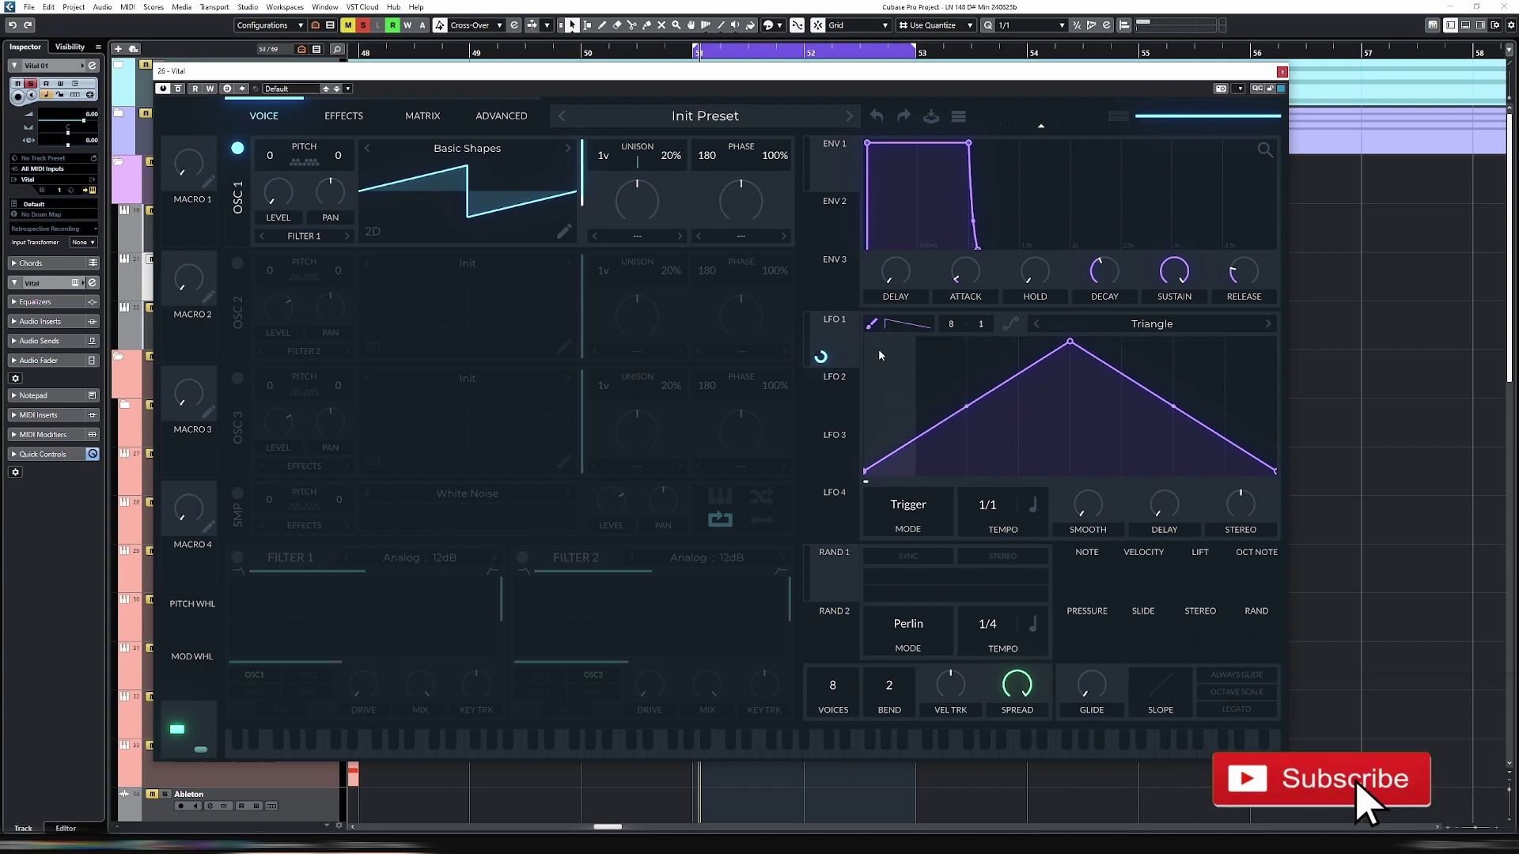
left_click_drag(875, 346, 1275, 356)
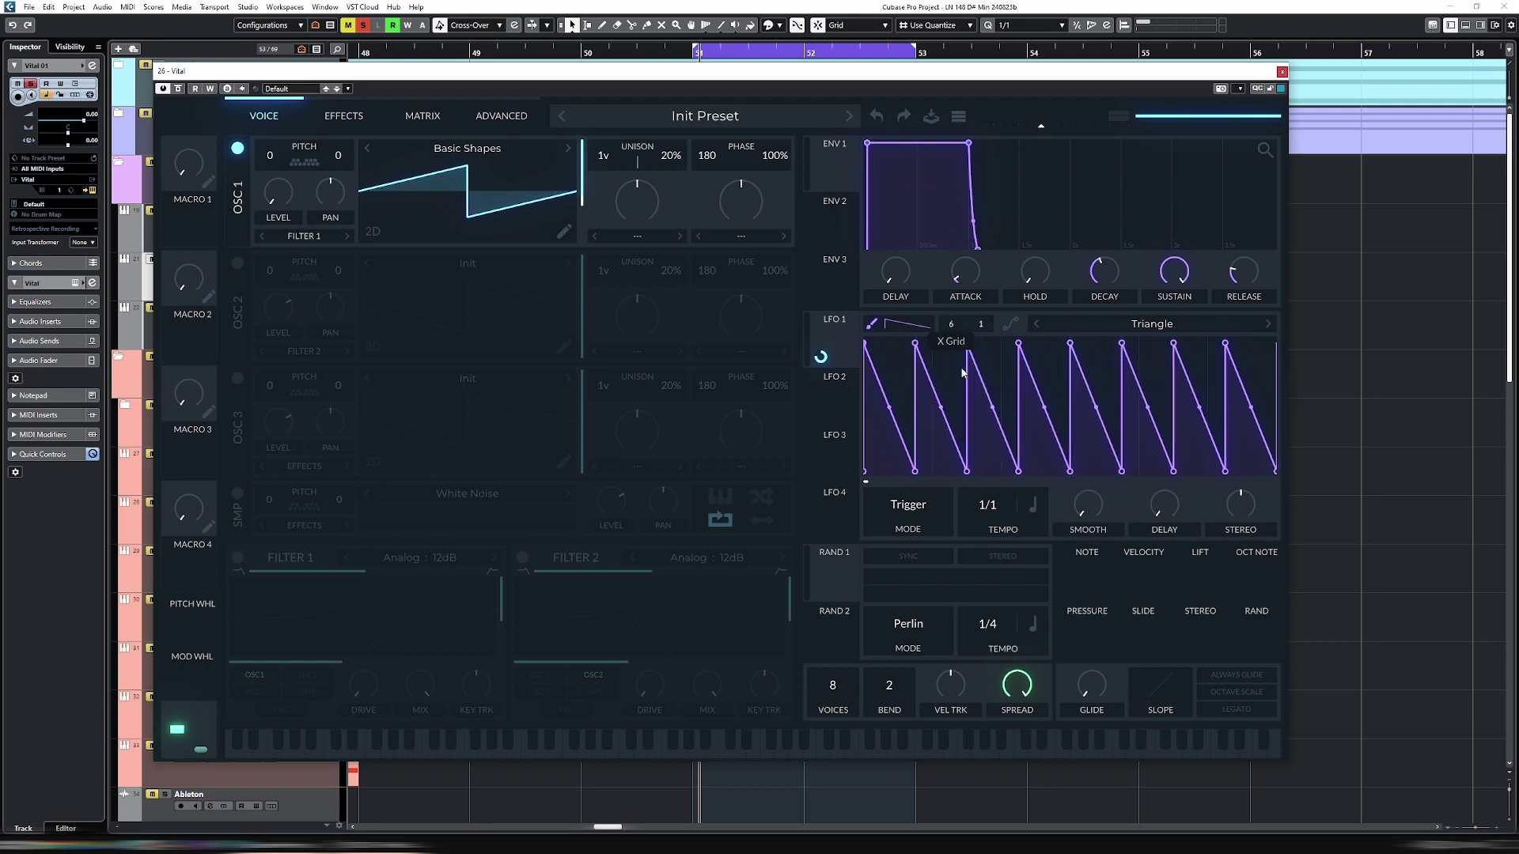
left_click_drag(965, 386, 965, 386)
left_click(876, 357)
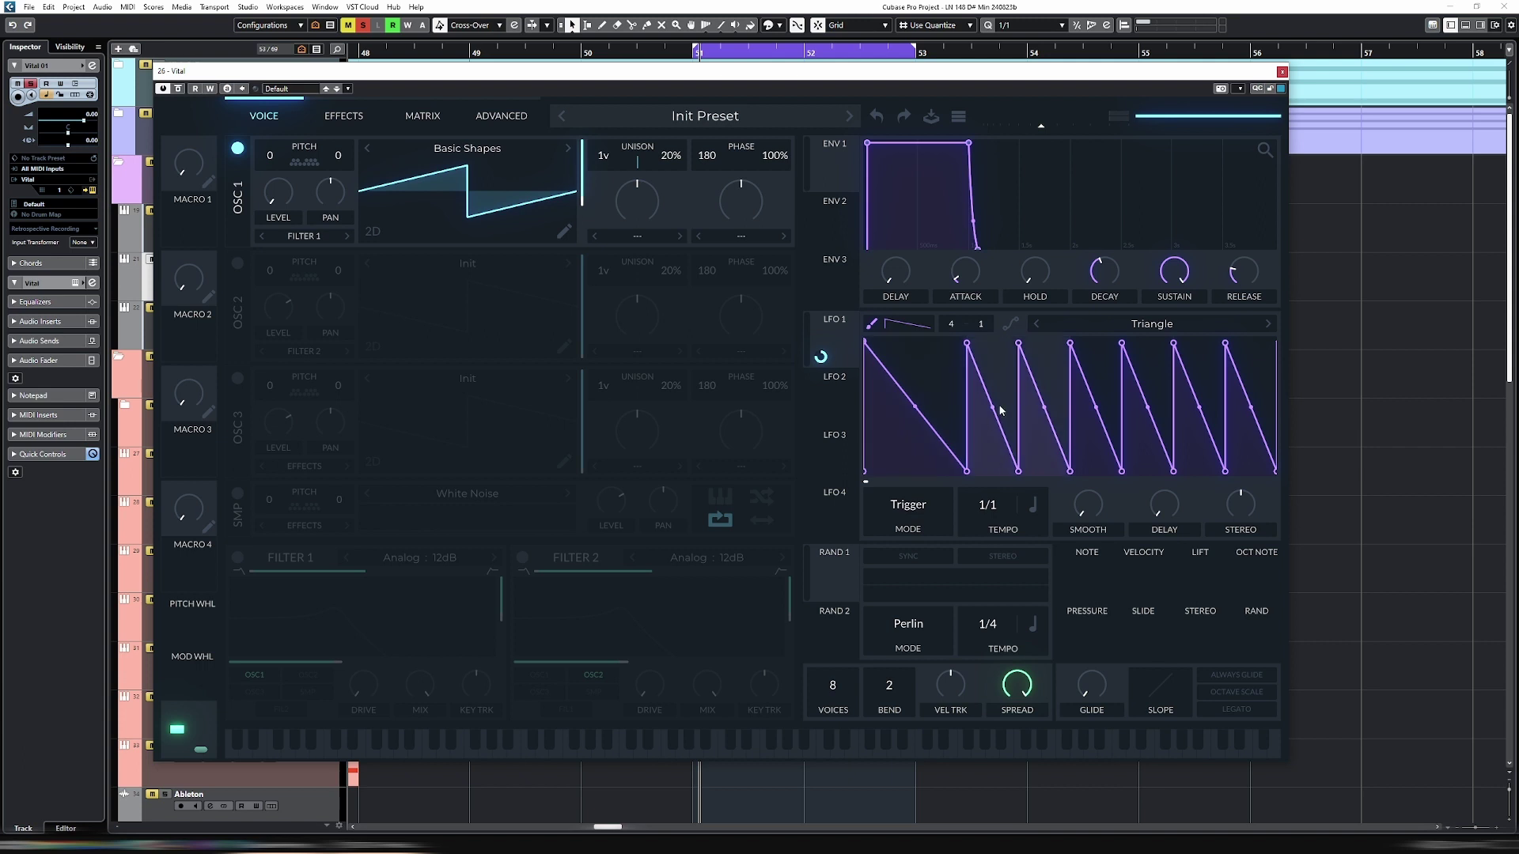
Step: Fill LFO 1's third quarter with falling ramps at an X Grid of 16 and its last quarter at 32
scroll(955, 317, "up", 1)
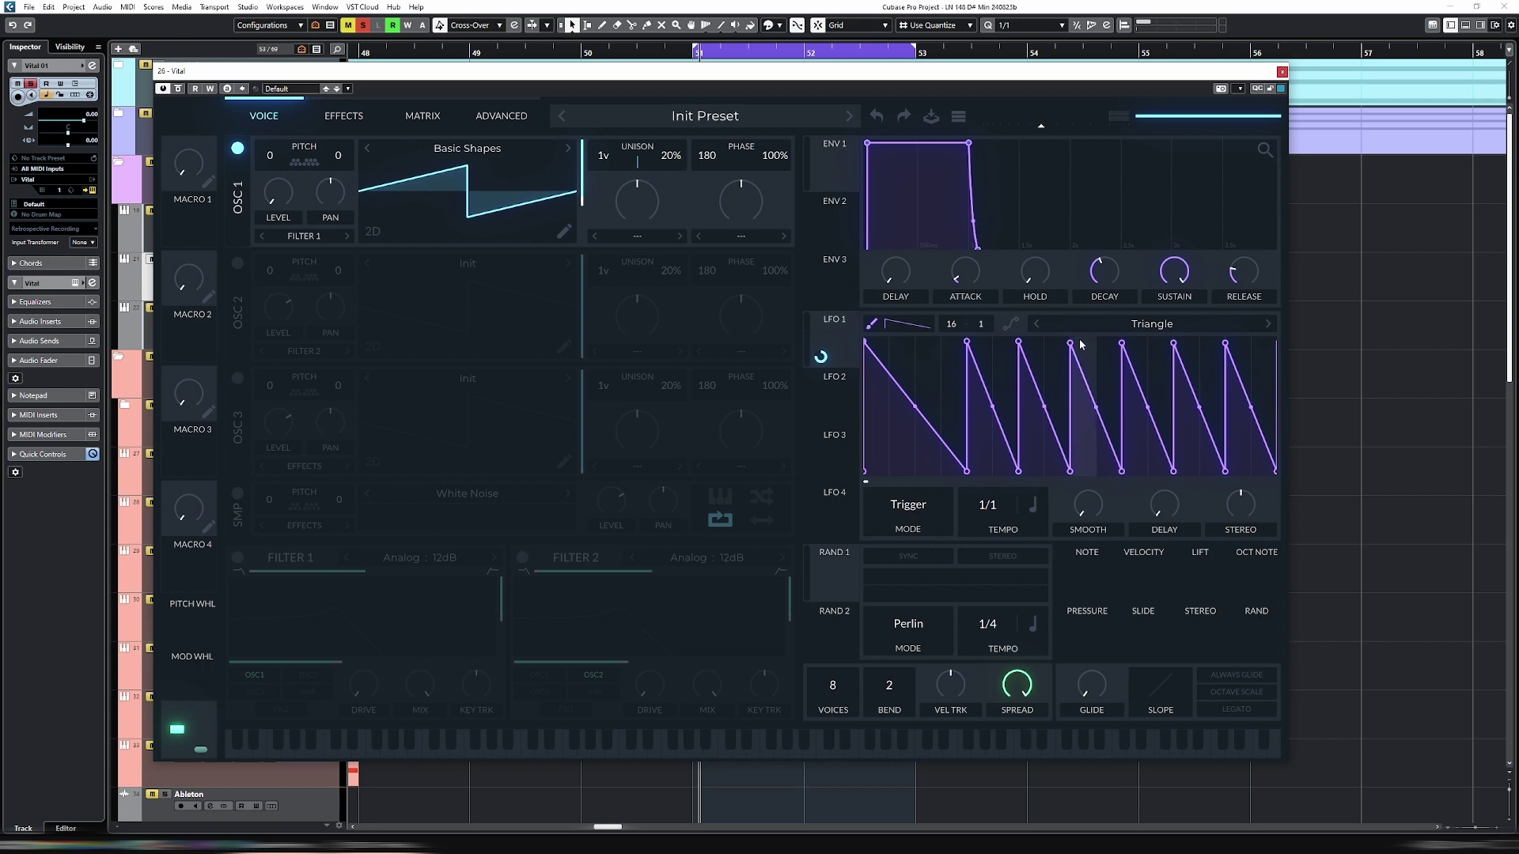
left_click_drag(1090, 341, 1163, 344)
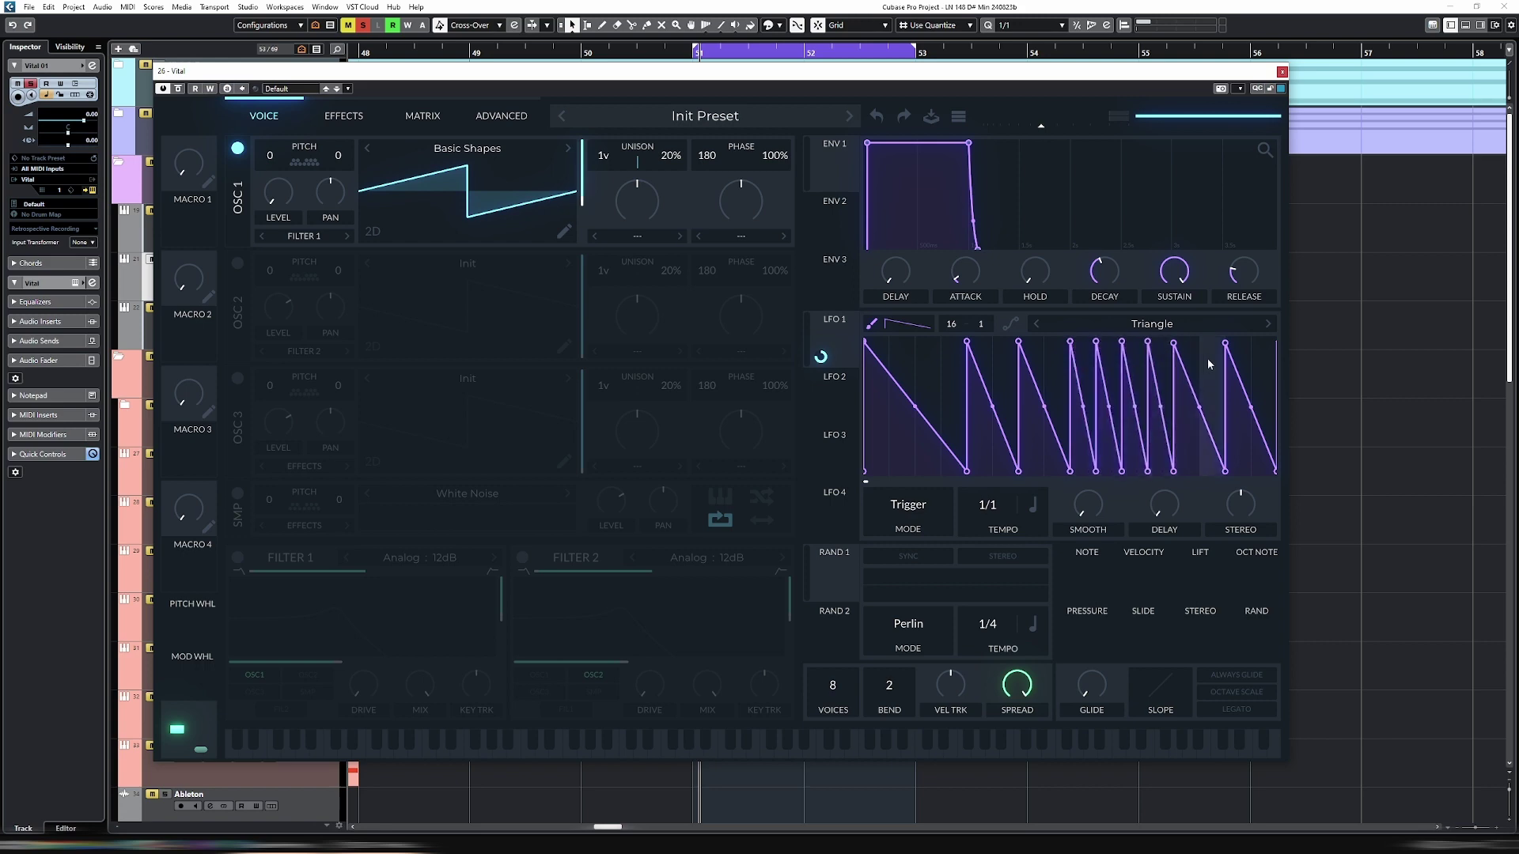
left_click_drag(960, 328, 964, 246)
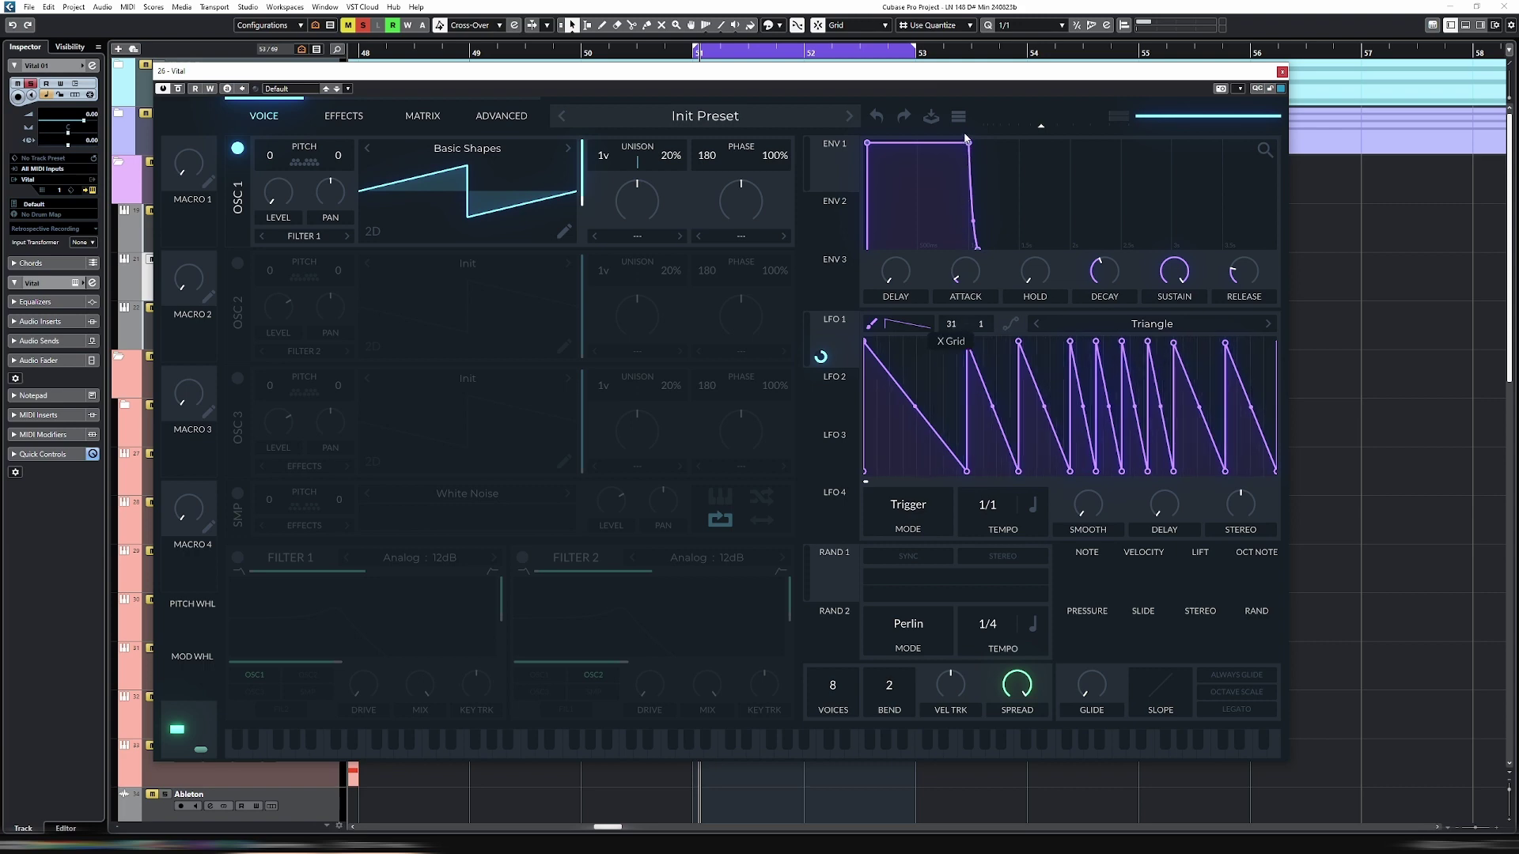
mouse_move(1199, 340)
left_mouse_down()
mouse_move(1183, 345)
mouse_move(1274, 337)
left_mouse_up()
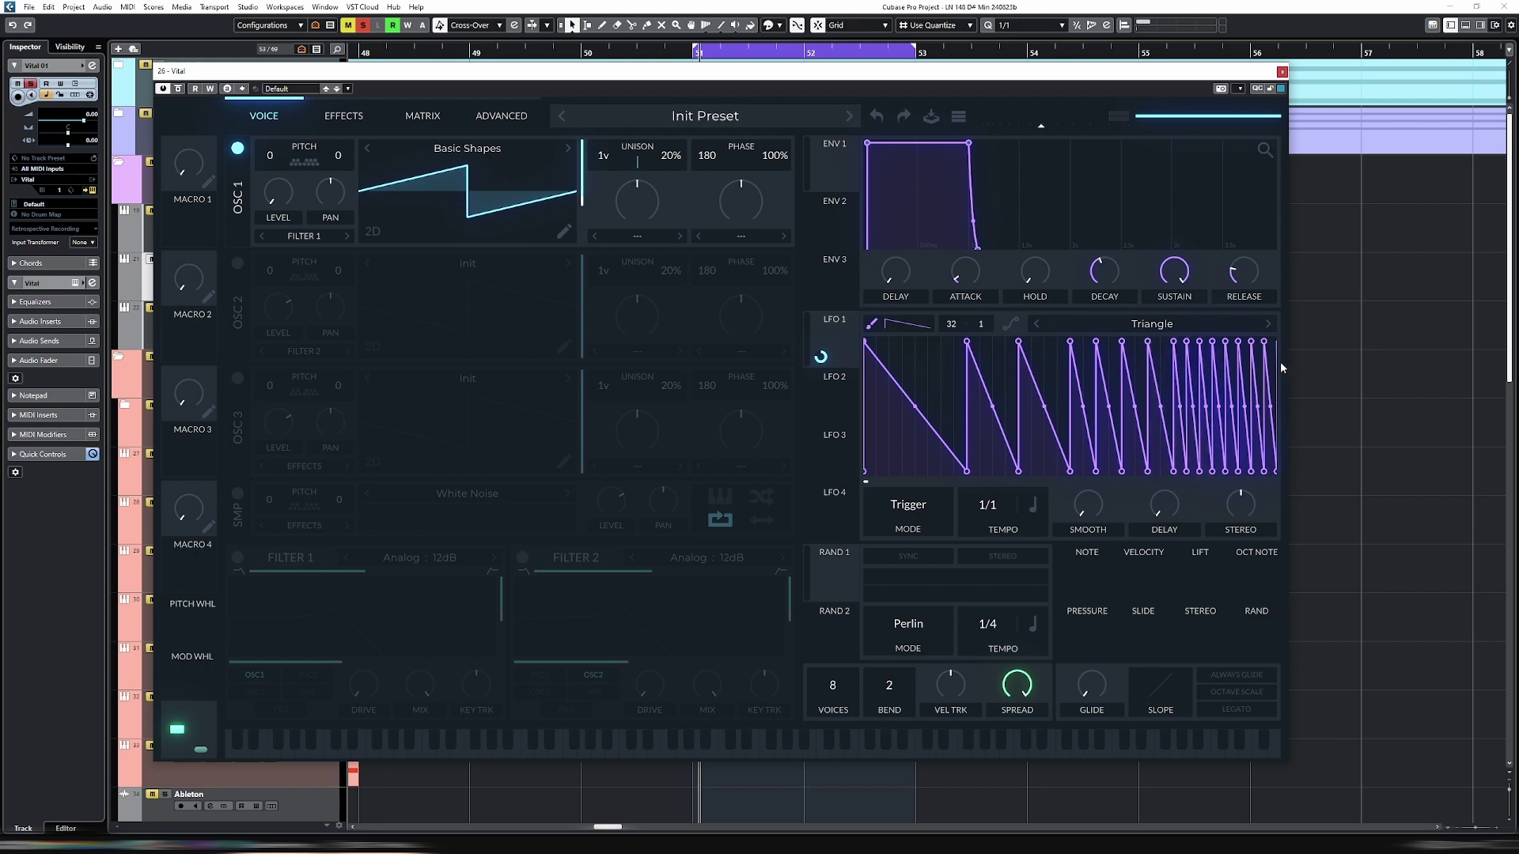
key("space")
Step: Add a modulation matrix routing from Rand 1 to LFO 1 Phase
left_click(422, 116)
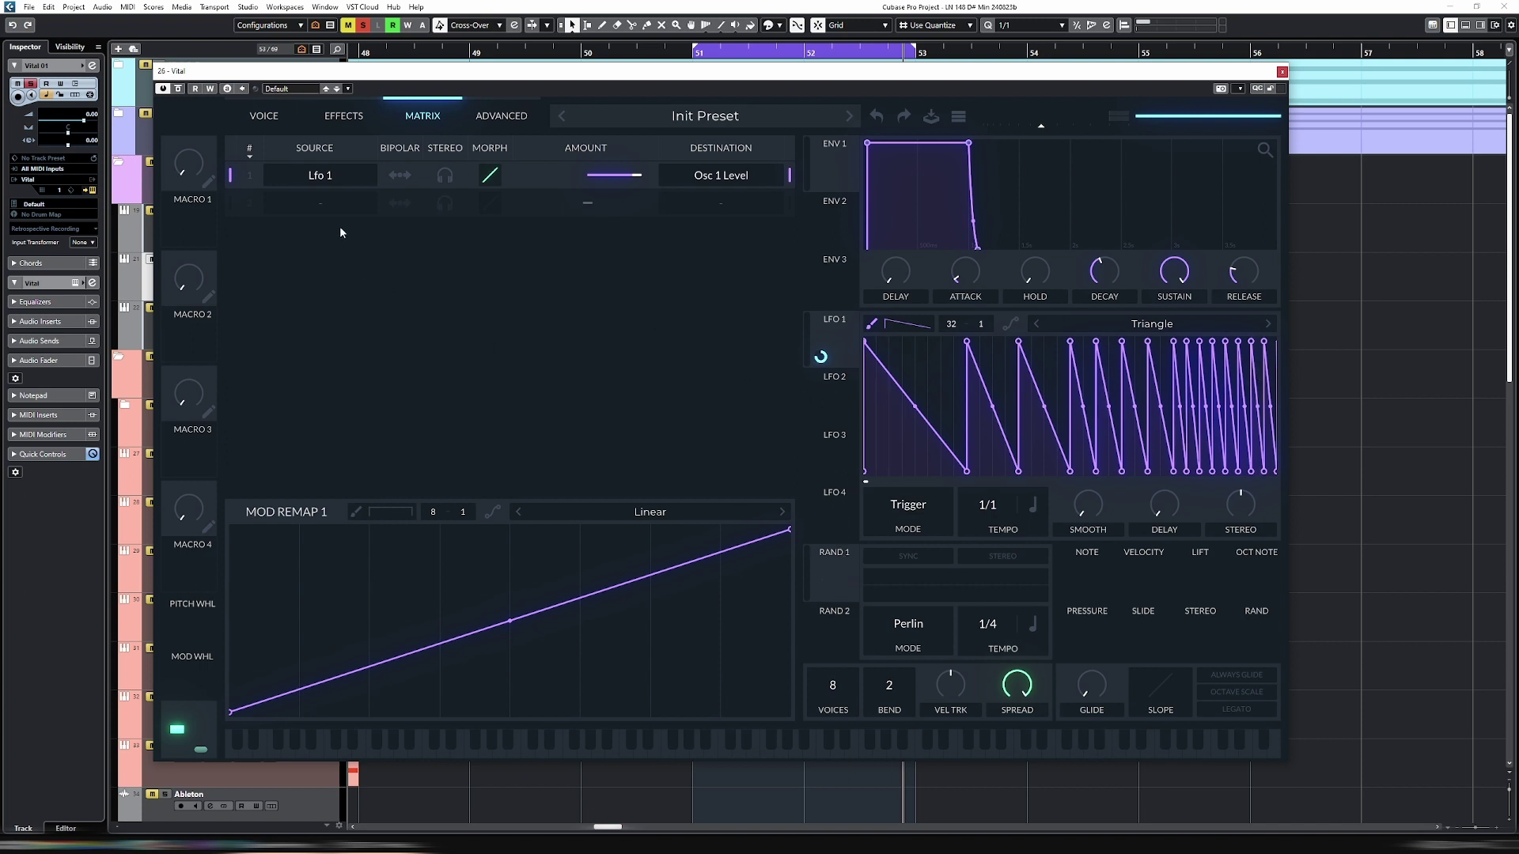
left_click(326, 202)
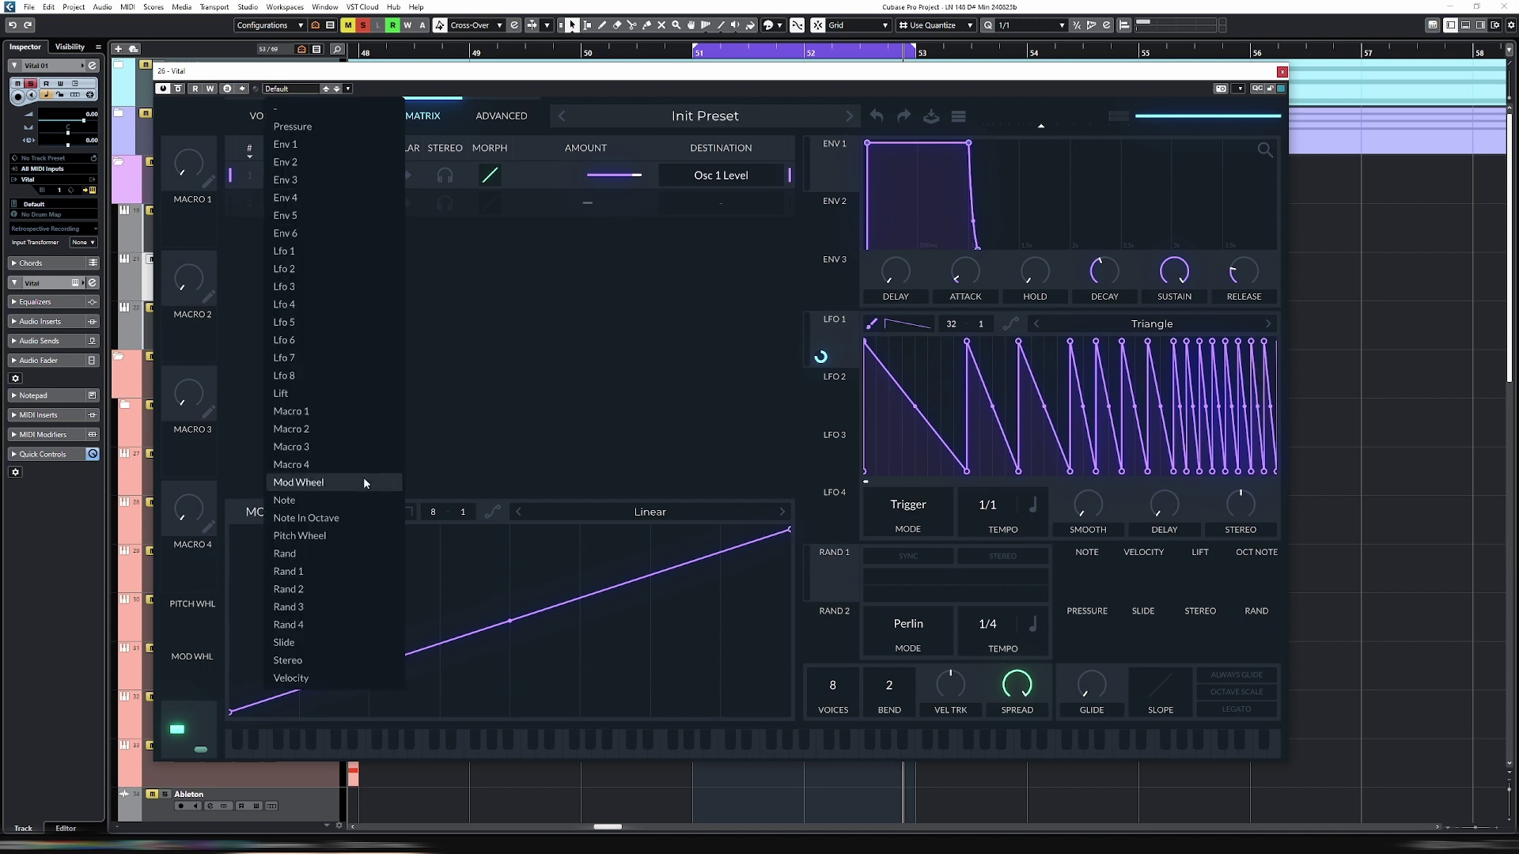
left_click(358, 562)
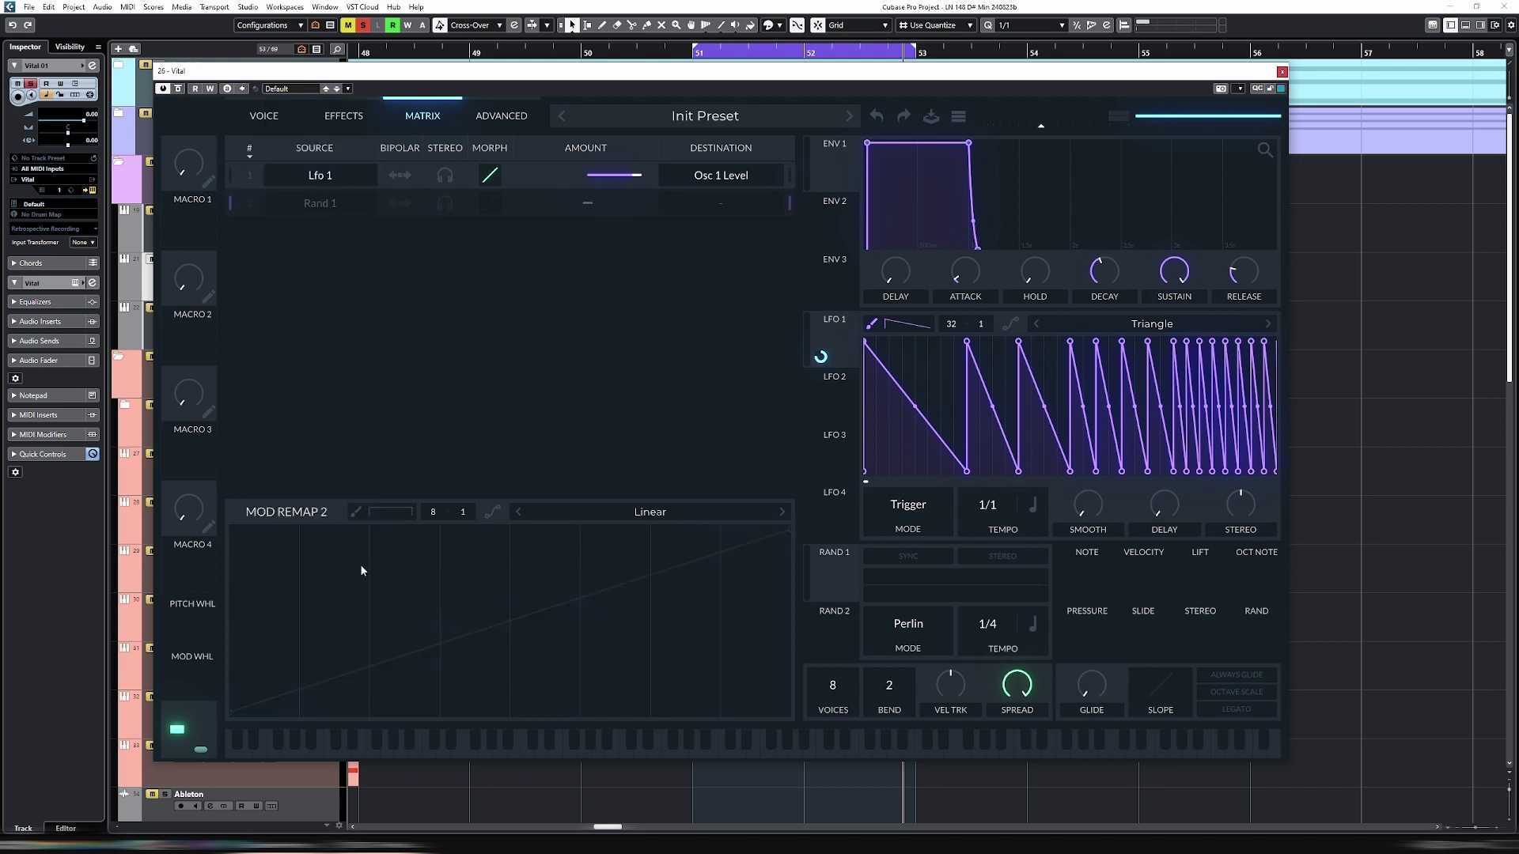
left_click(724, 202)
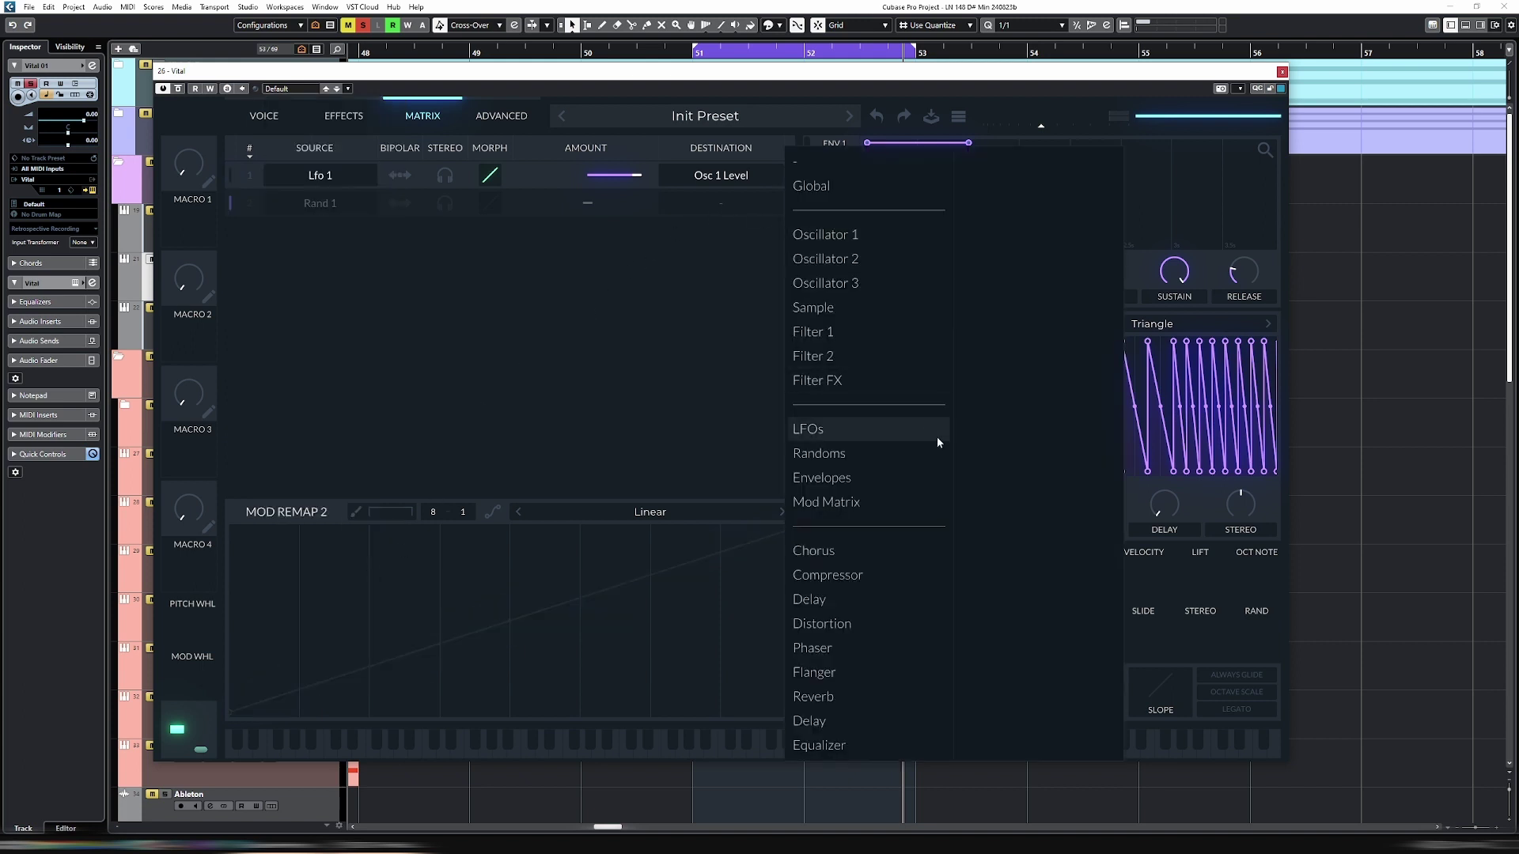
left_click(886, 433)
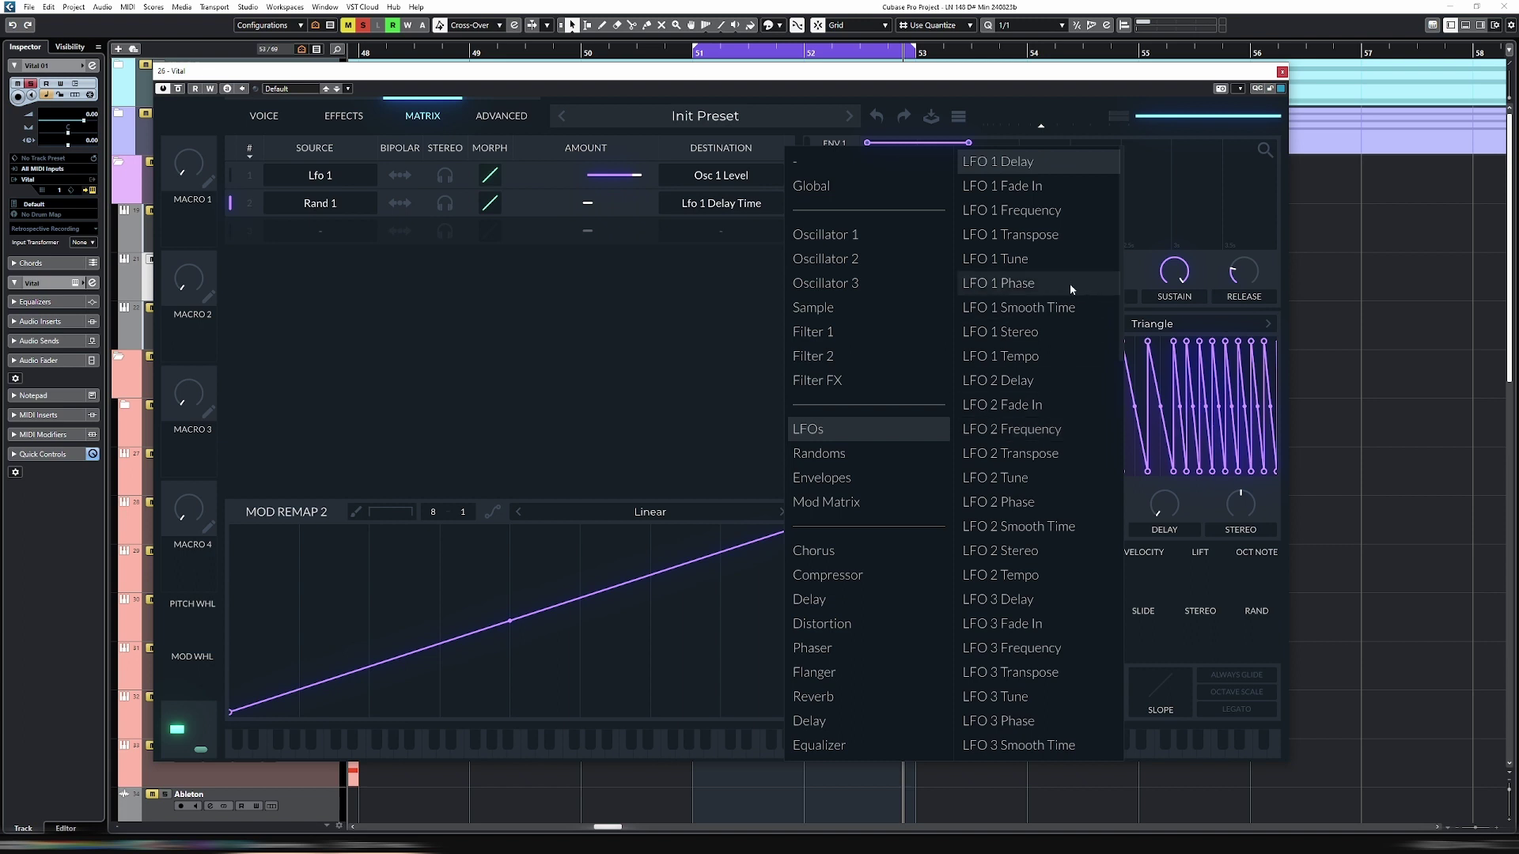
left_click(1037, 282)
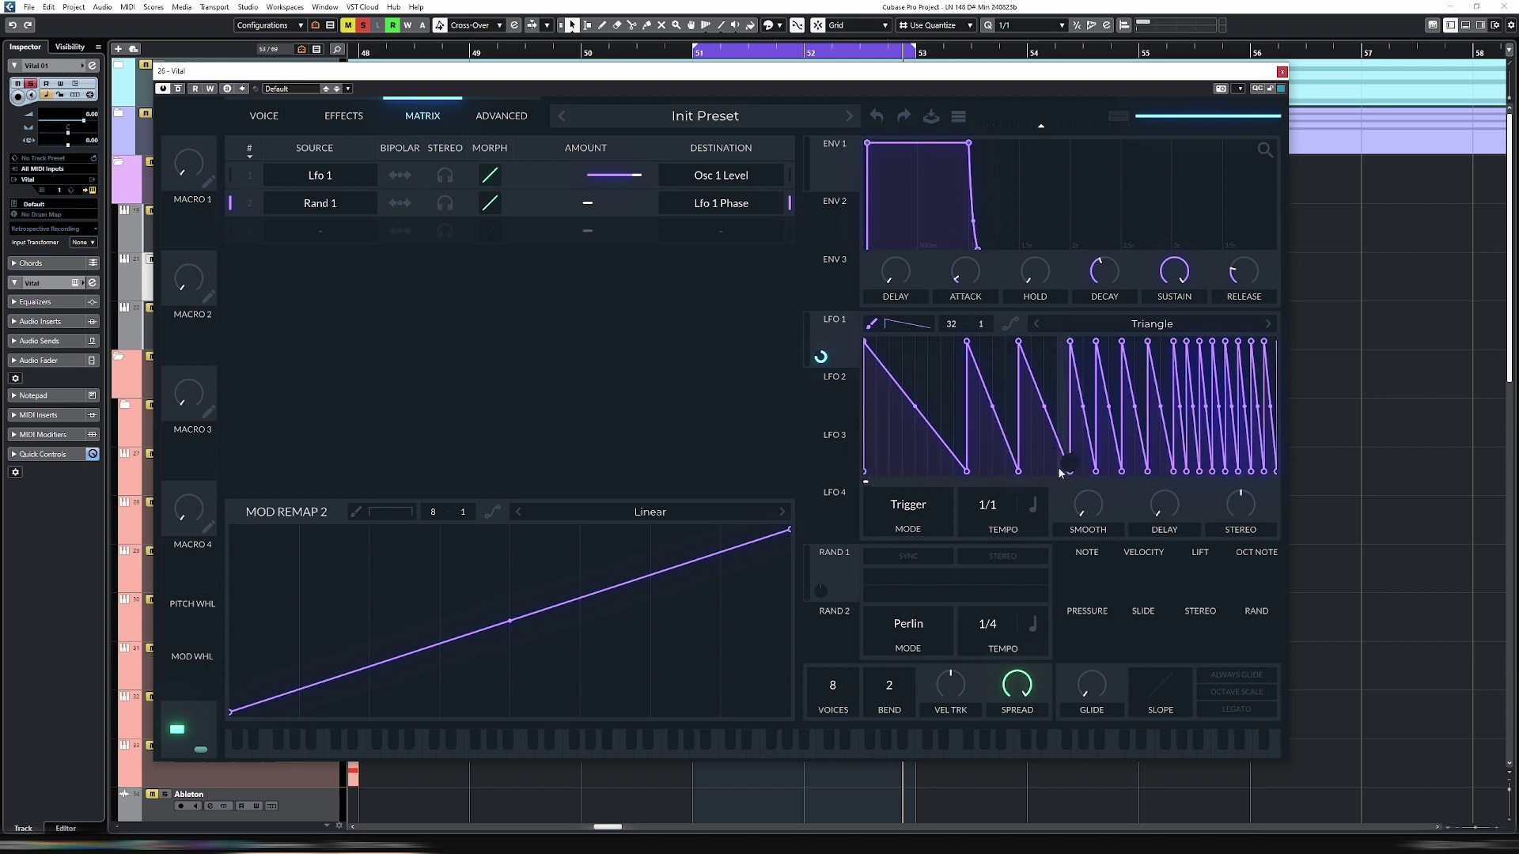
Step: Set Rand 1's mode to Sample & Hold and its LFO 1 Phase modulation amount to 1.000
left_click(922, 631)
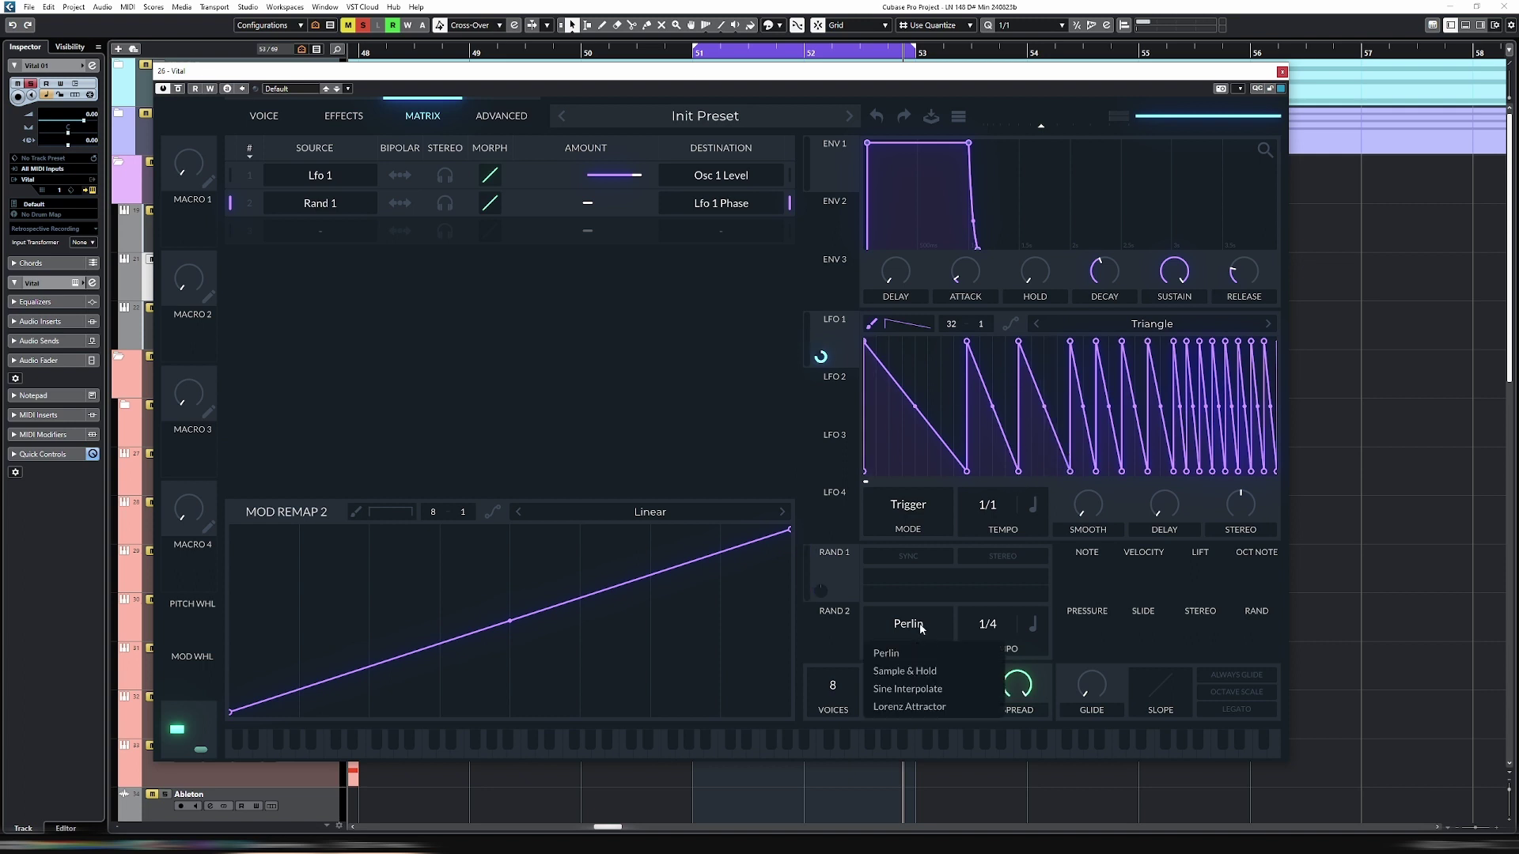
left_click(929, 670)
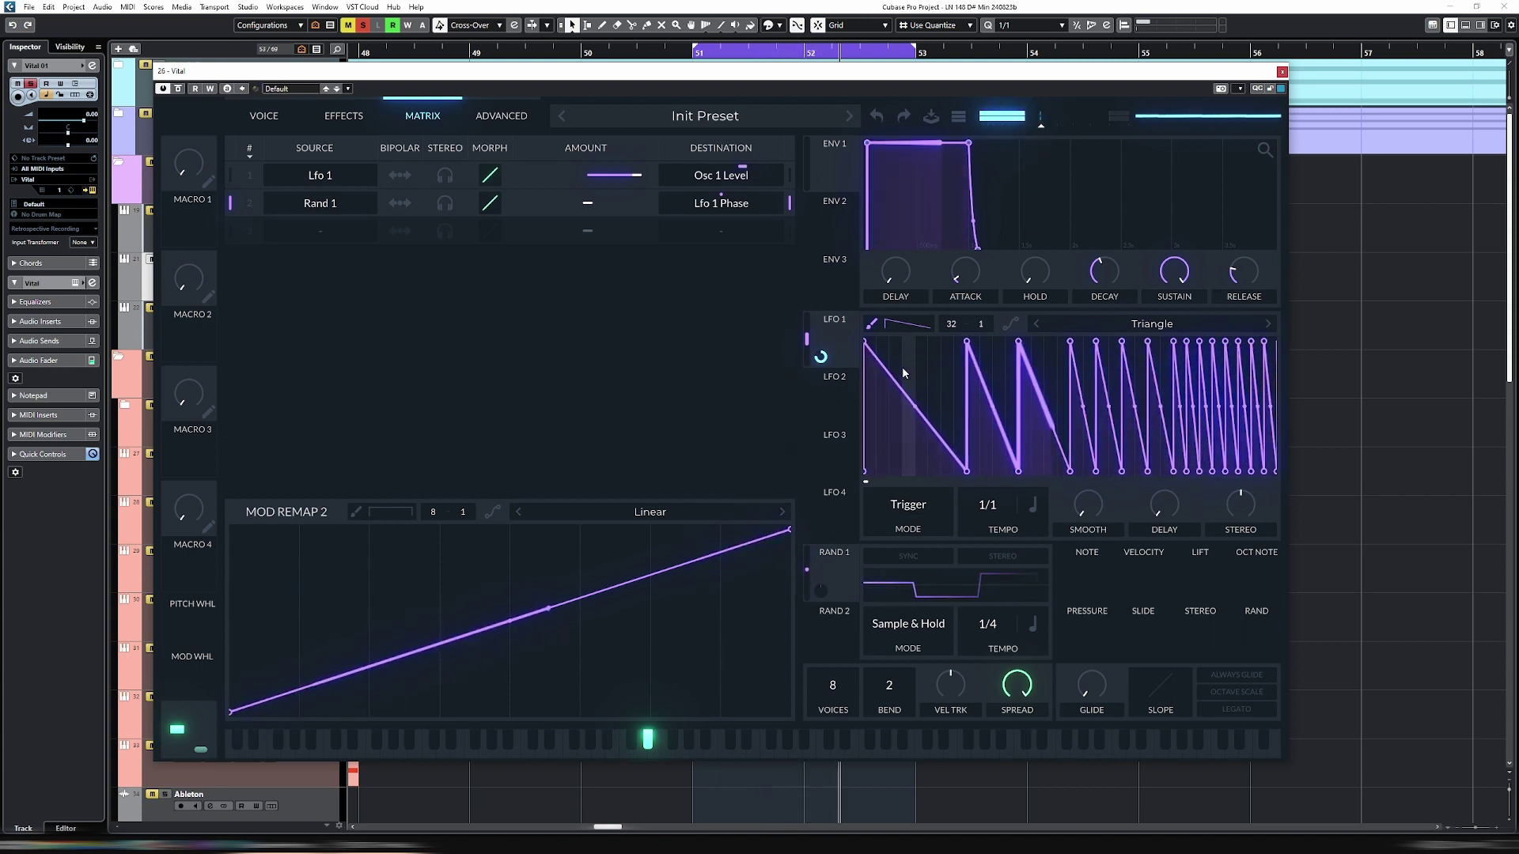
left_click_drag(820, 581, 819, 546)
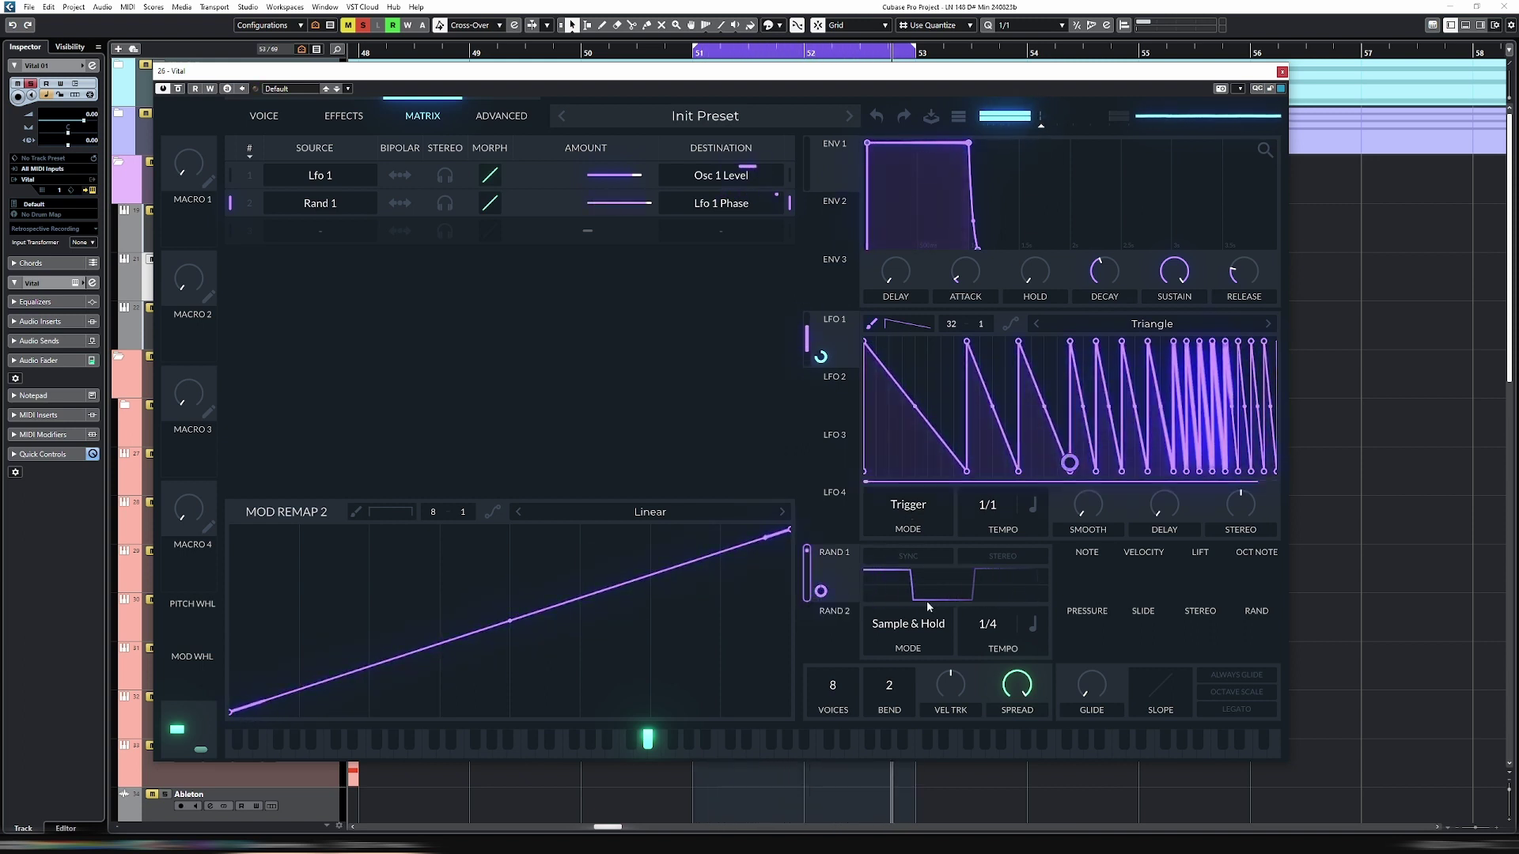
mouse_move(821, 595)
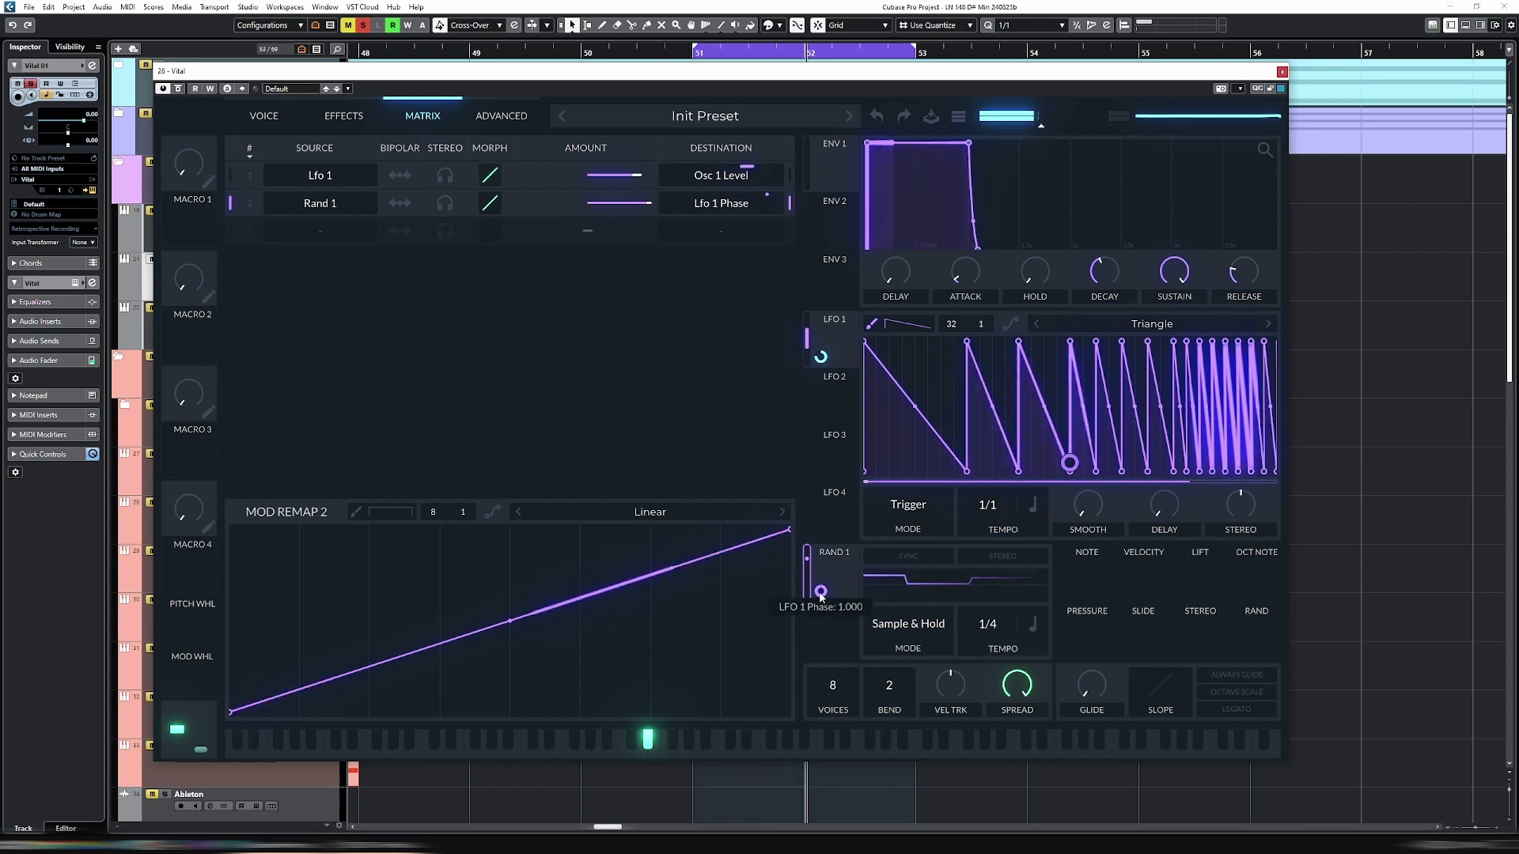
scroll(821, 595, "down", 1)
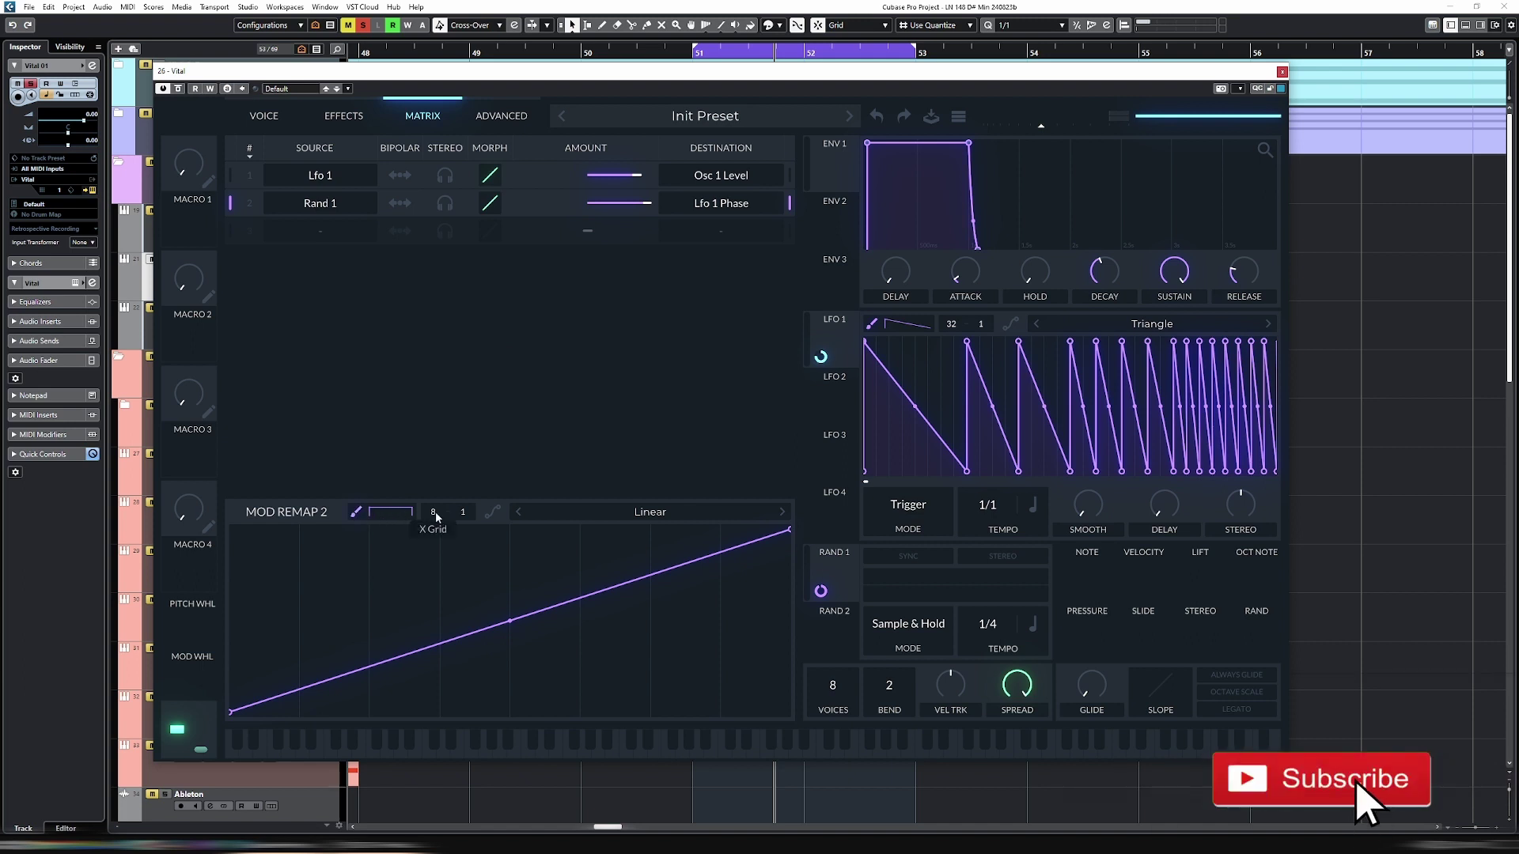
Step: Set Mod Remap 2's grid to 4 by 4 and paint its curve as a four-step rising staircase
left_click_drag(435, 511, 435, 568)
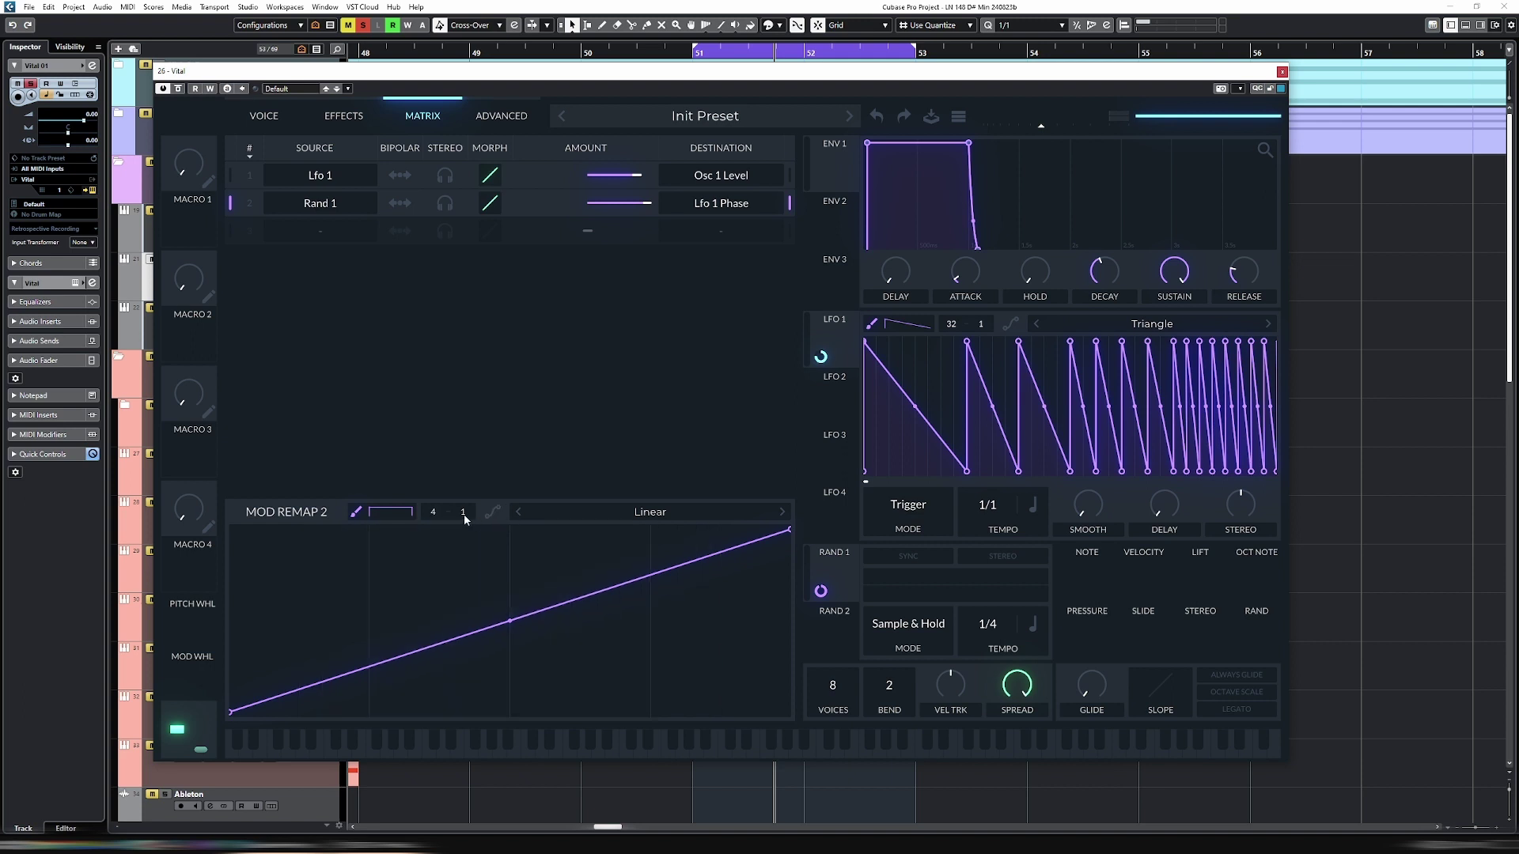
left_click_drag(465, 514, 464, 491)
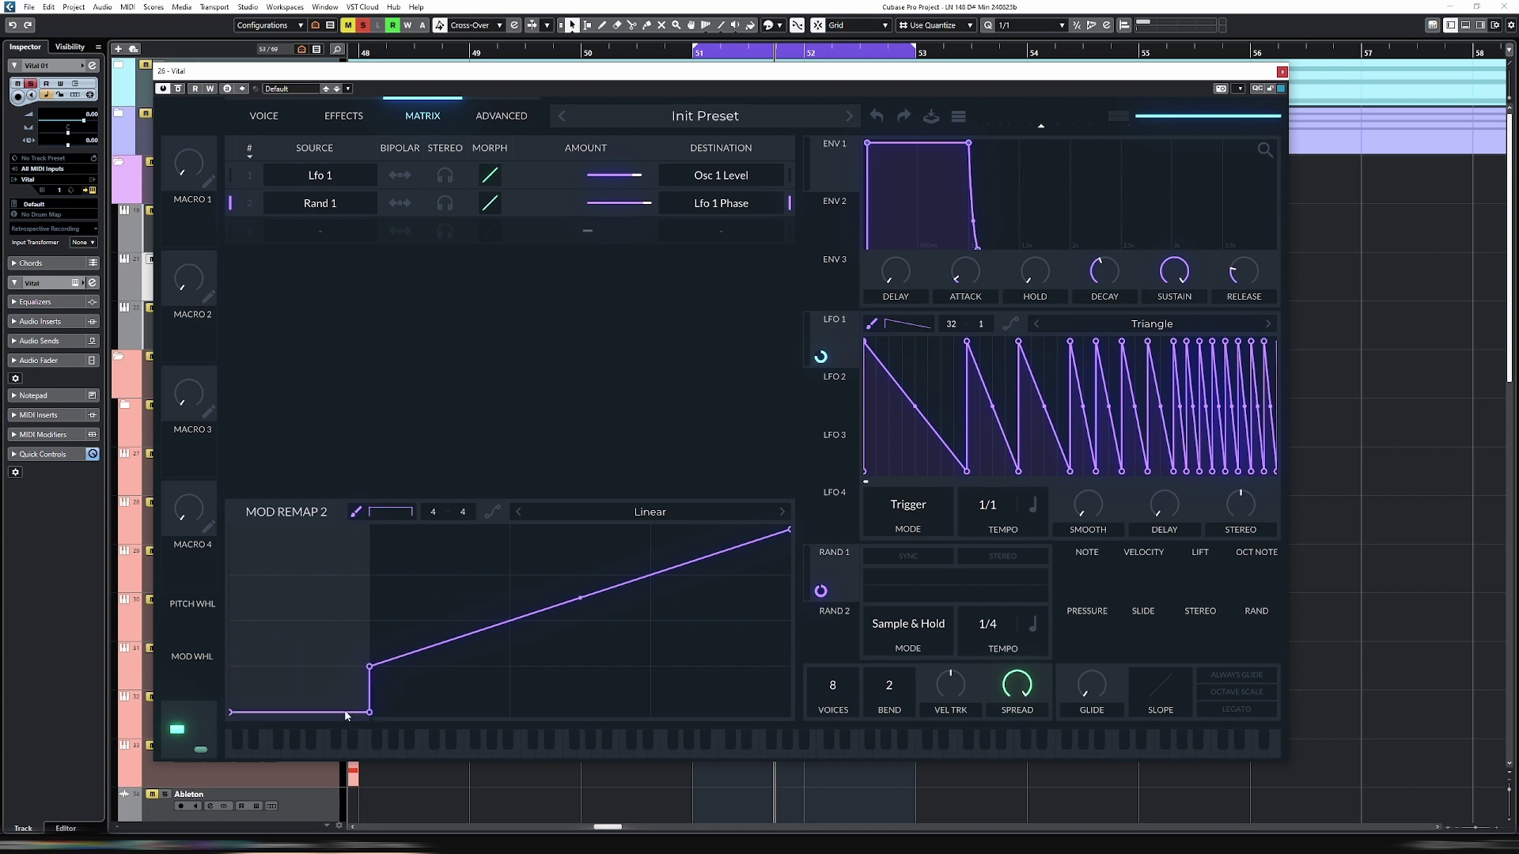
left_click(569, 625)
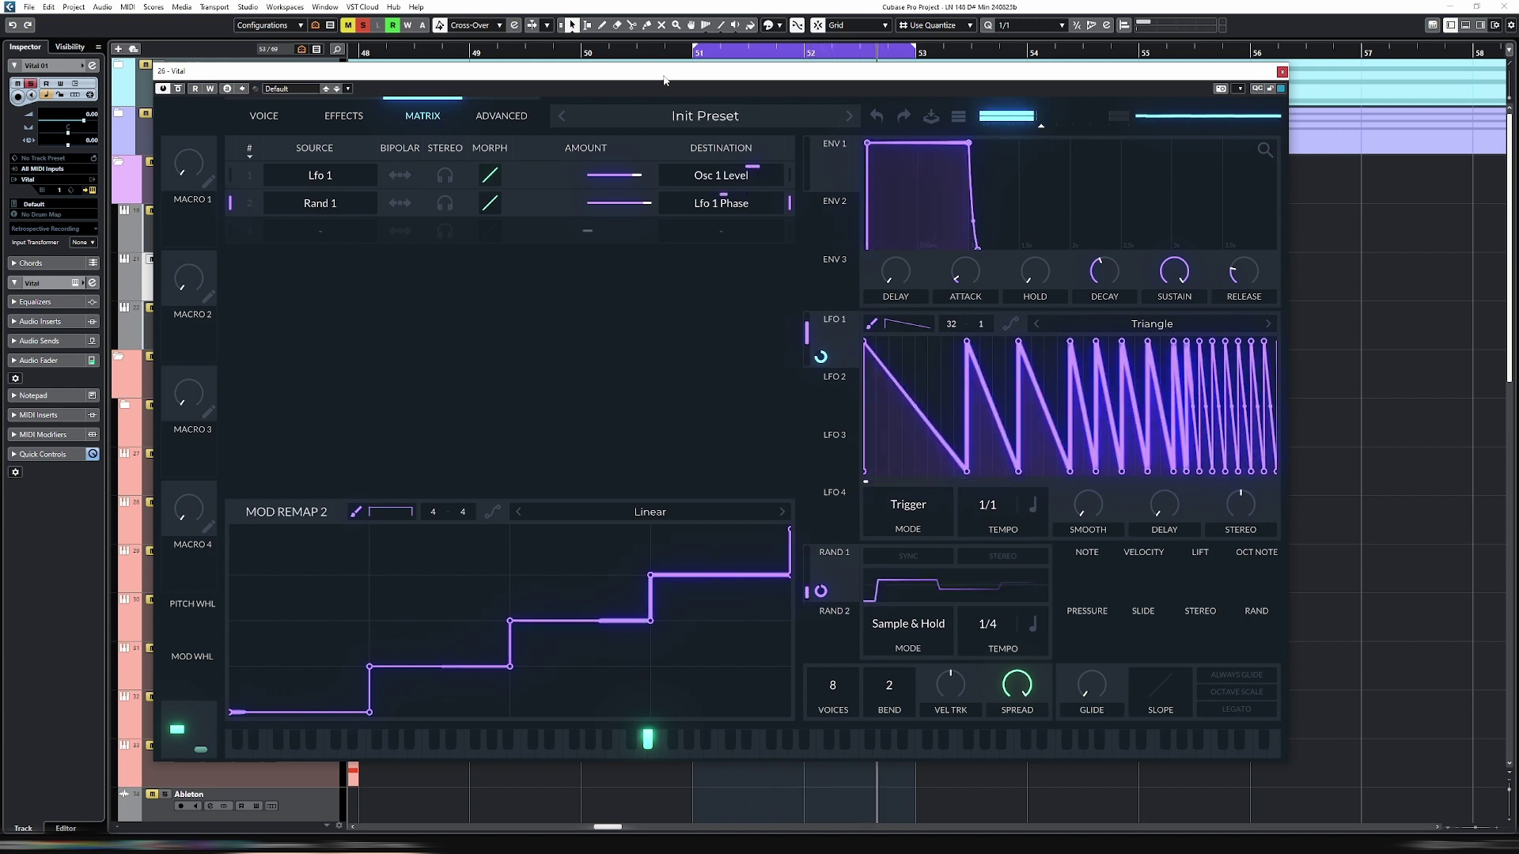
Step: Set oscillator 1's pitch transpose to -24 and its phase randomization to 1%
left_click(268, 119)
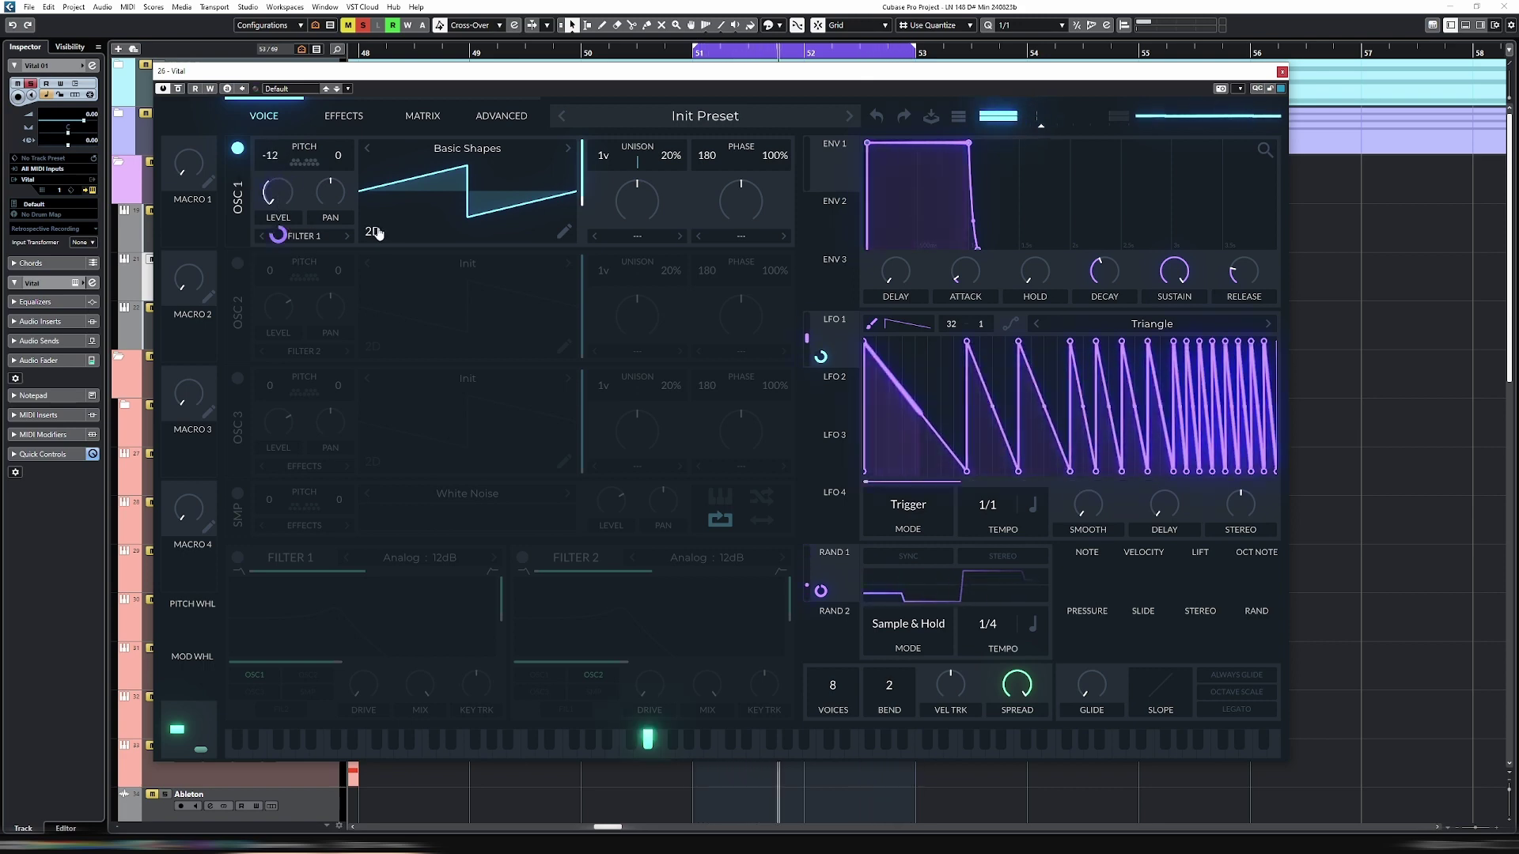
left_click_drag(269, 156, 287, 235)
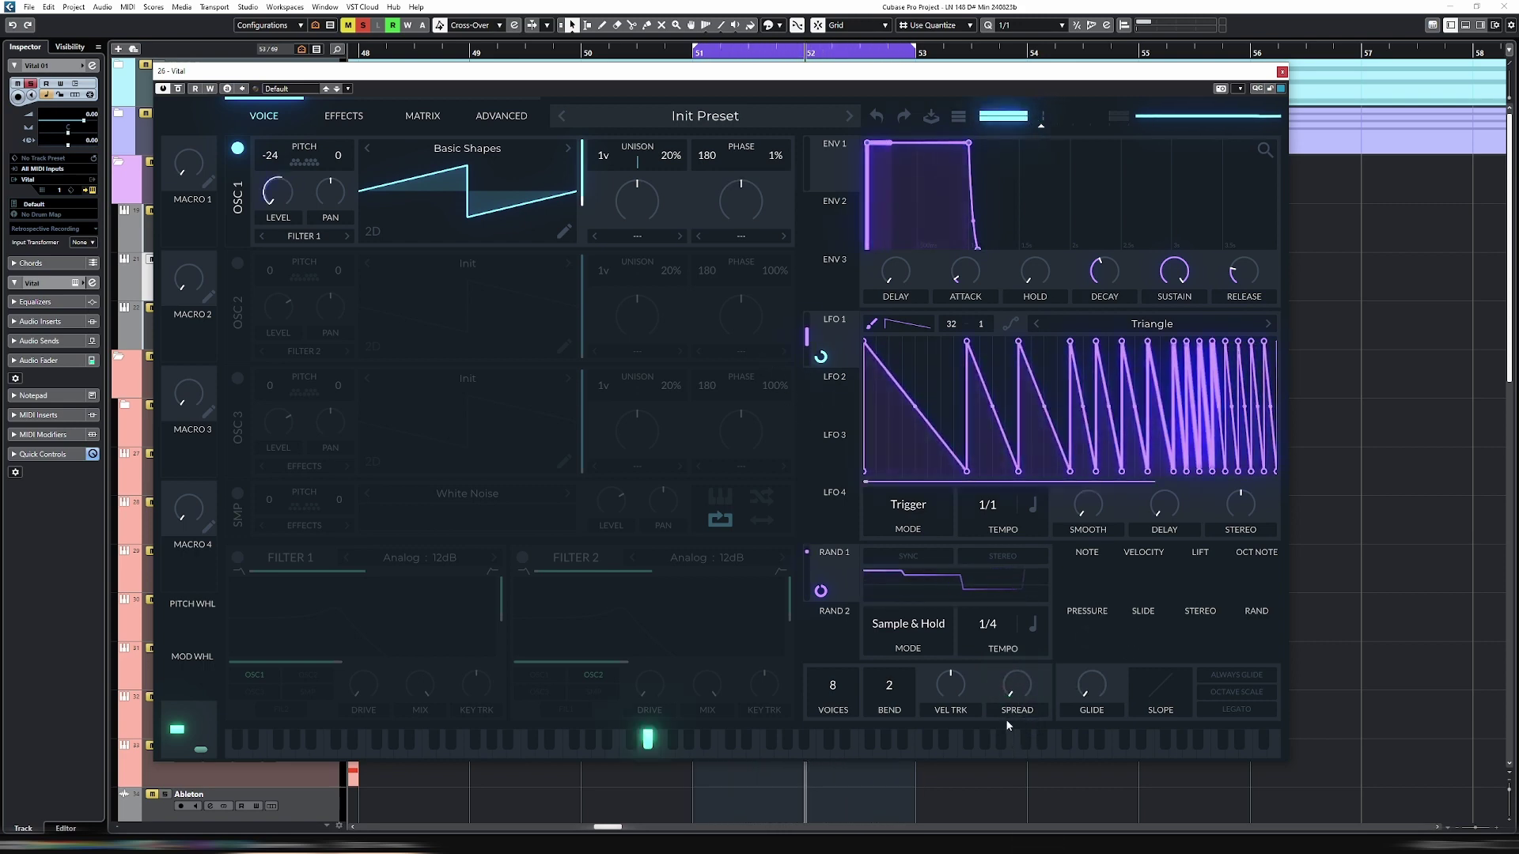
Step: Enable Filter 1 as Analog 24dB with a centred band-pass blend and adjust its cutoff
left_click(238, 557)
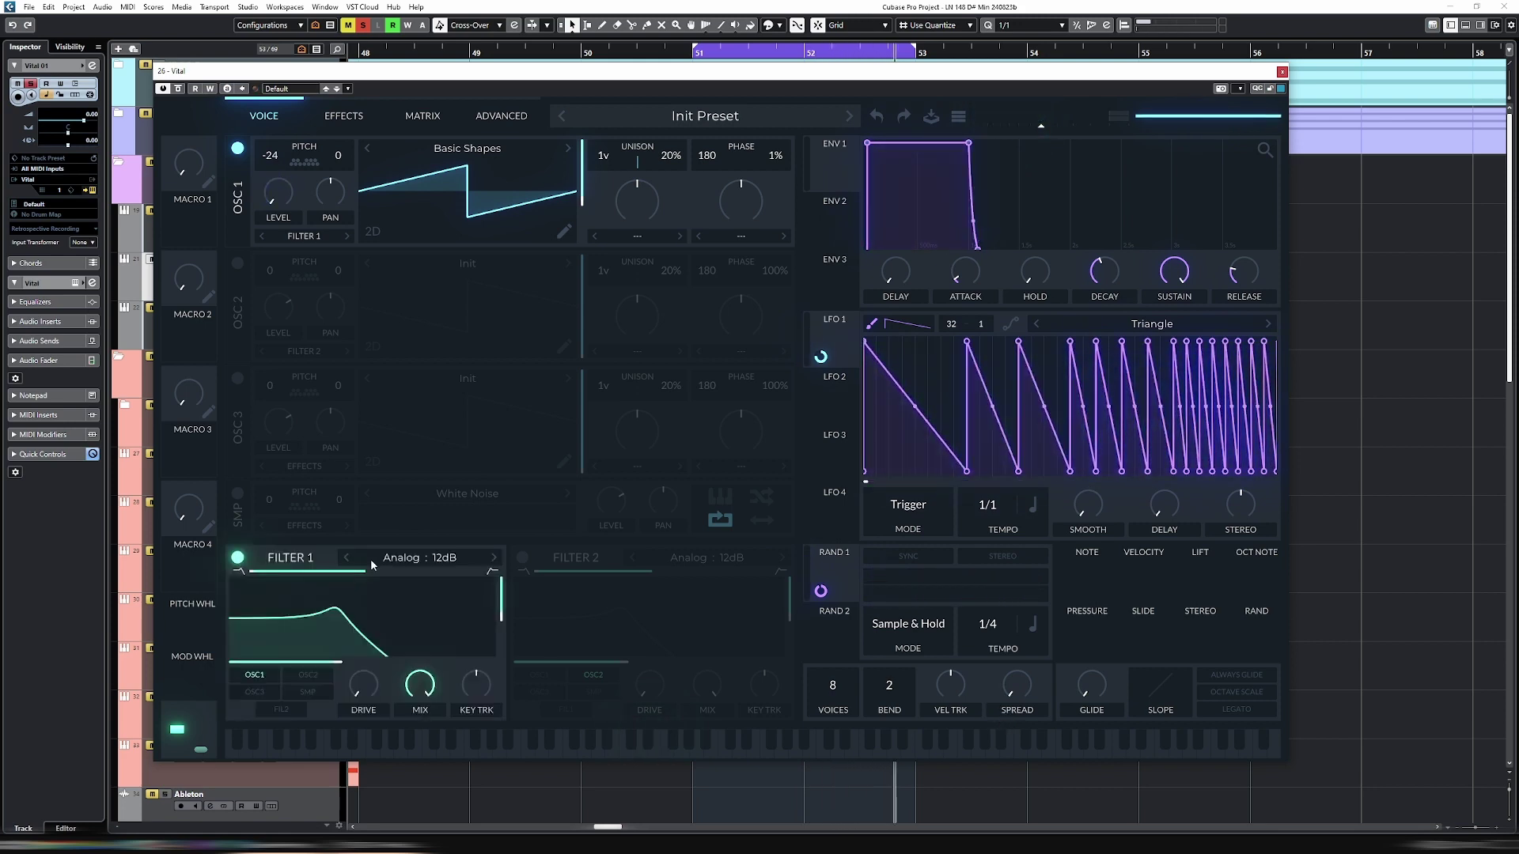
left_click(412, 563)
left_click(336, 571)
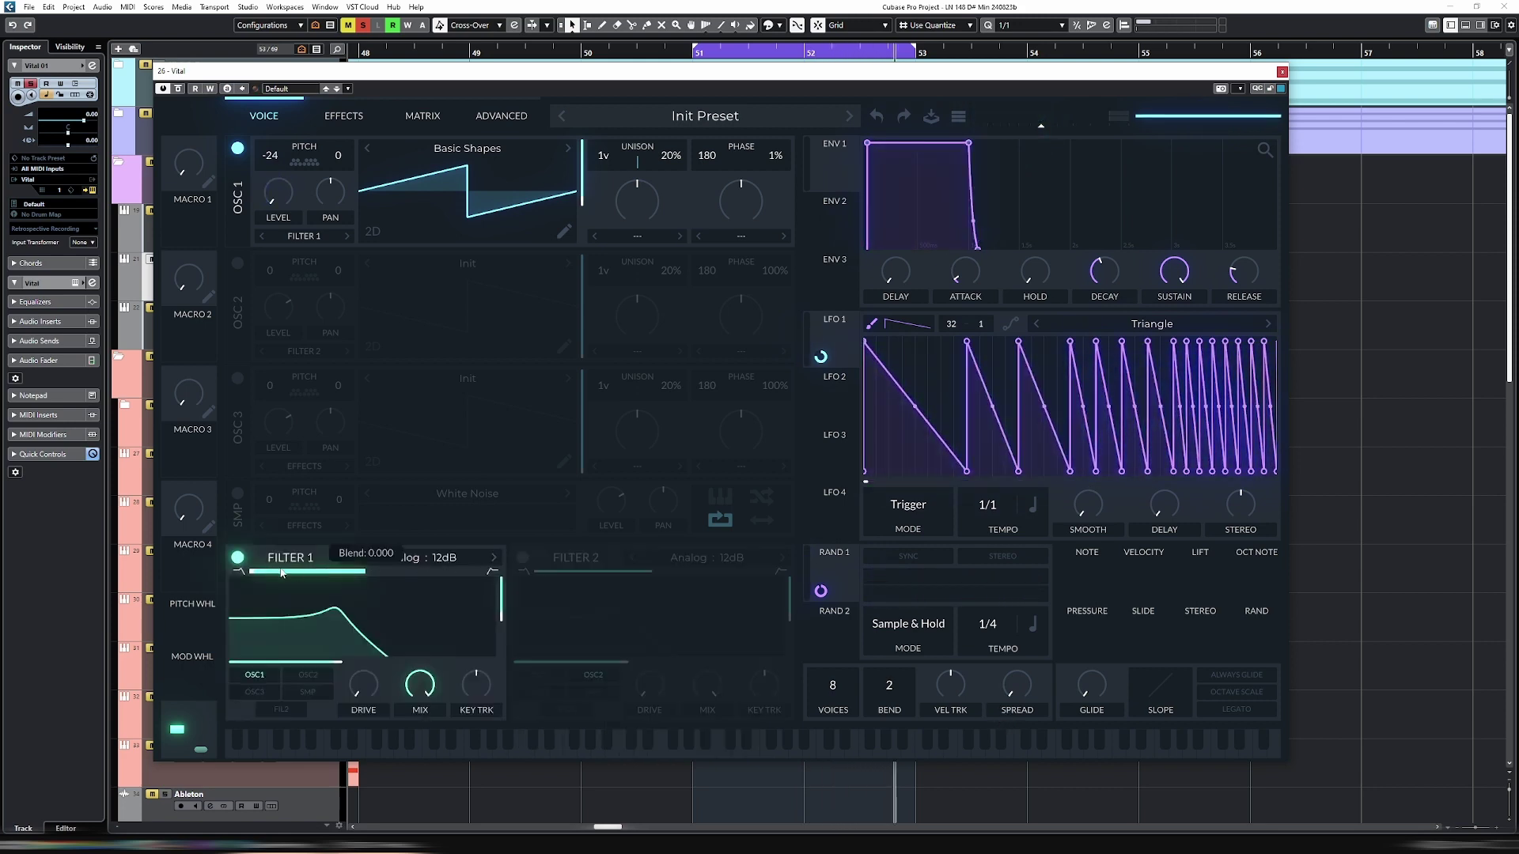
left_click_drag(335, 571, 377, 578)
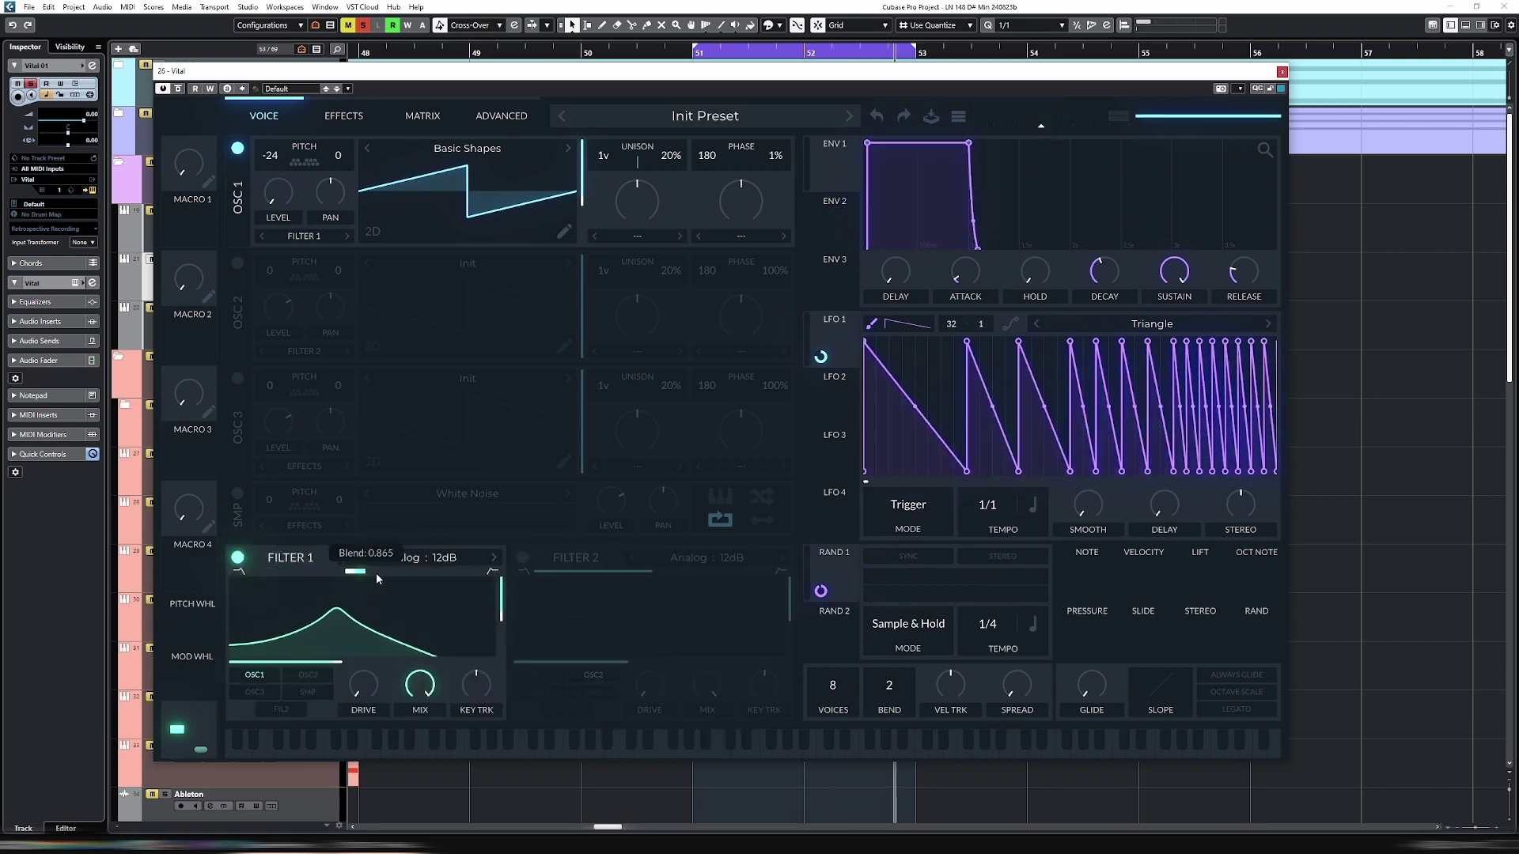
left_click(494, 558)
mouse_move(342, 663)
left_mouse_down()
mouse_move(367, 665)
mouse_move(328, 666)
left_mouse_up()
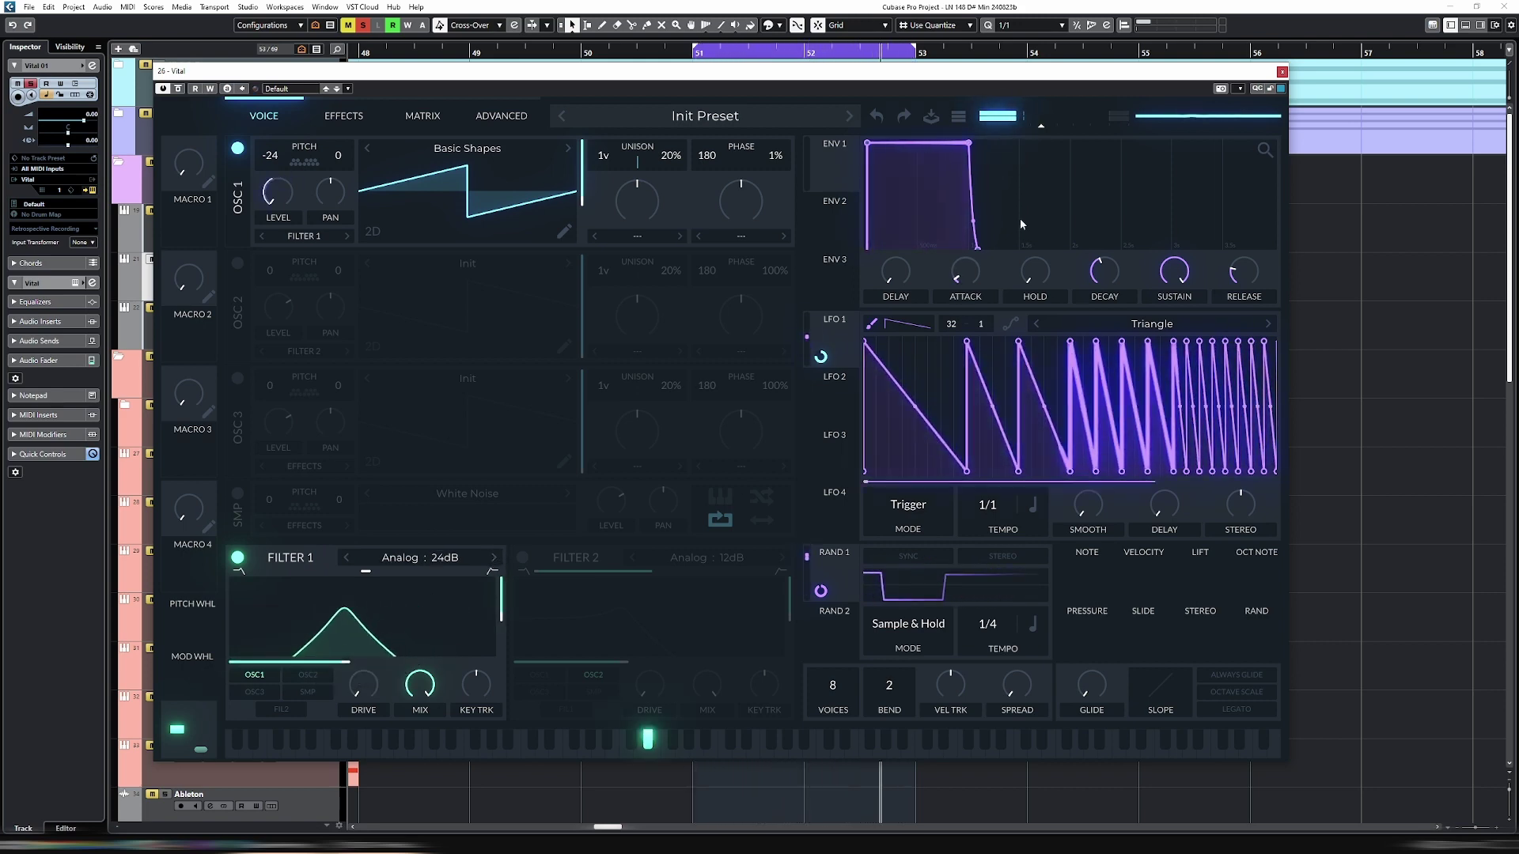
Step: Raise the master volume to -12.38 dB and modulate Filter 1's raised cutoff with Rand 2 in Perlin mode
mouse_move(1042, 128)
left_mouse_down()
mouse_move(1086, 132)
mouse_move(1071, 137)
left_mouse_up()
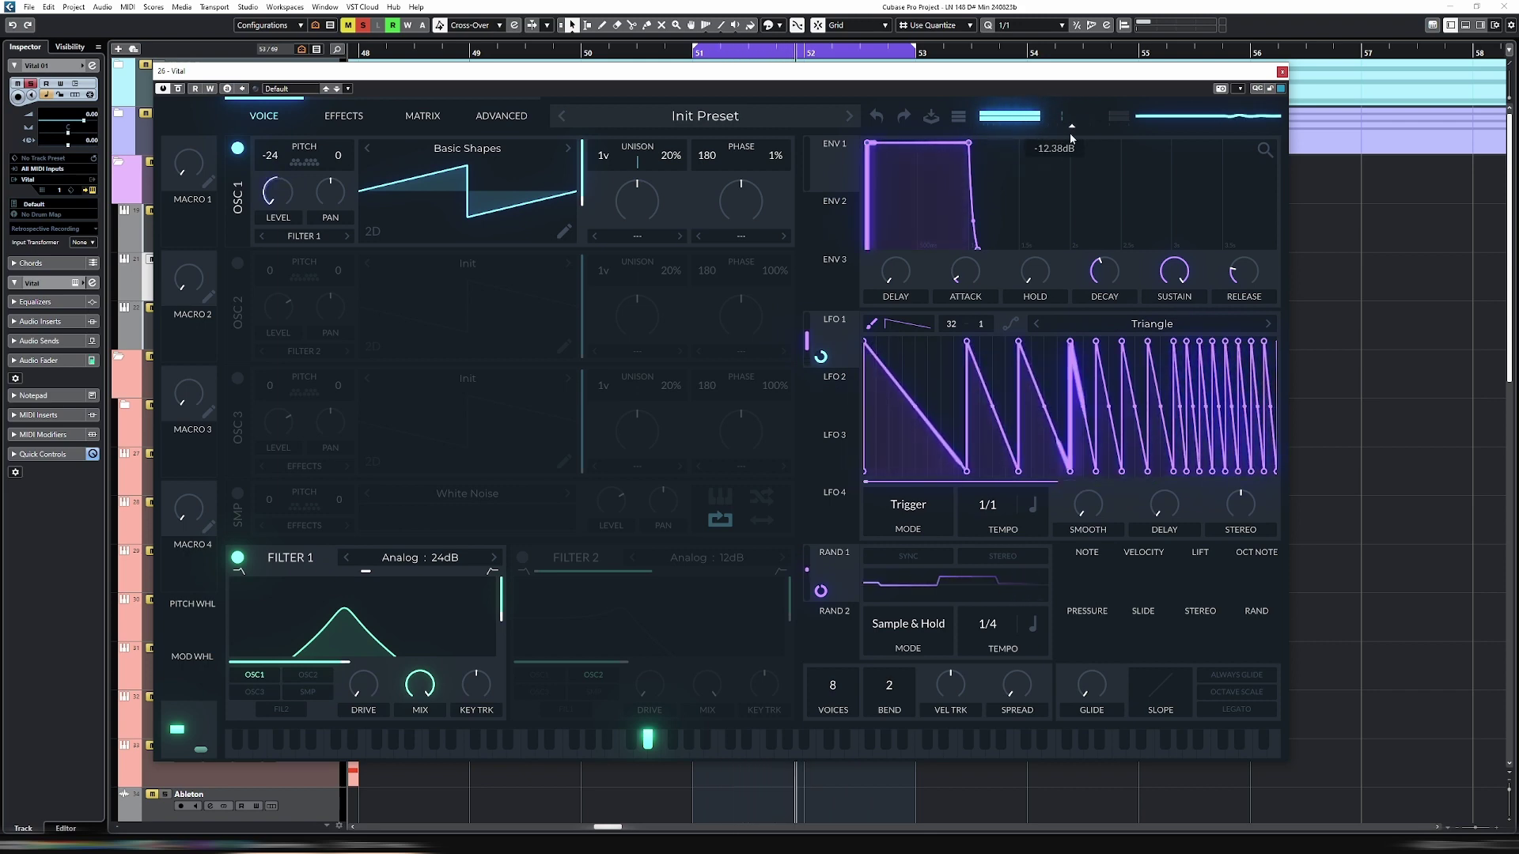
mouse_move(349, 663)
left_mouse_down()
mouse_move(425, 667)
mouse_move(273, 664)
mouse_move(378, 662)
left_mouse_up()
left_click(836, 642)
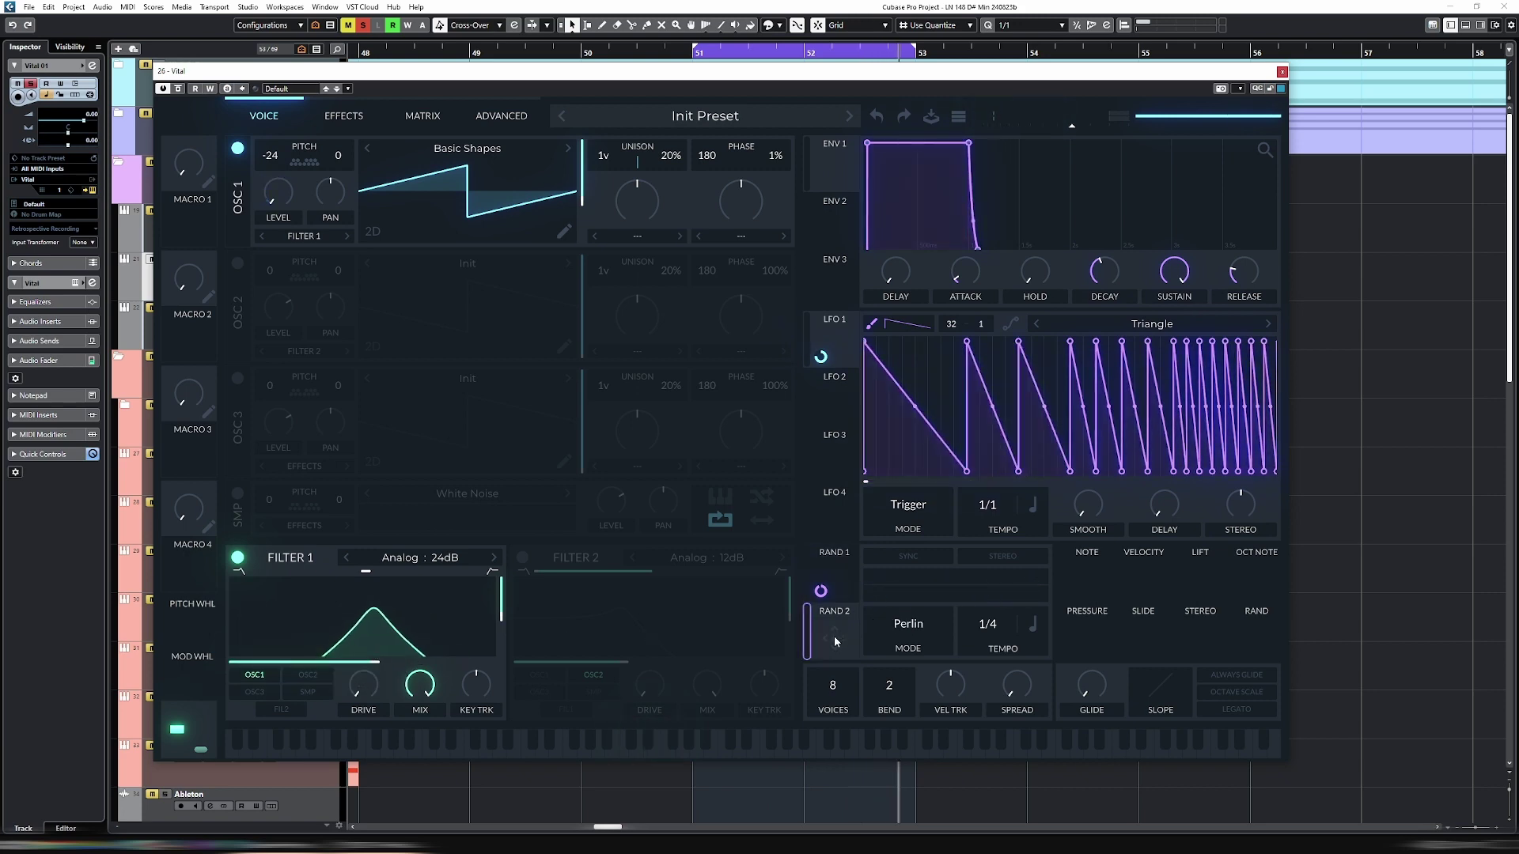
left_click_drag(835, 639, 373, 662)
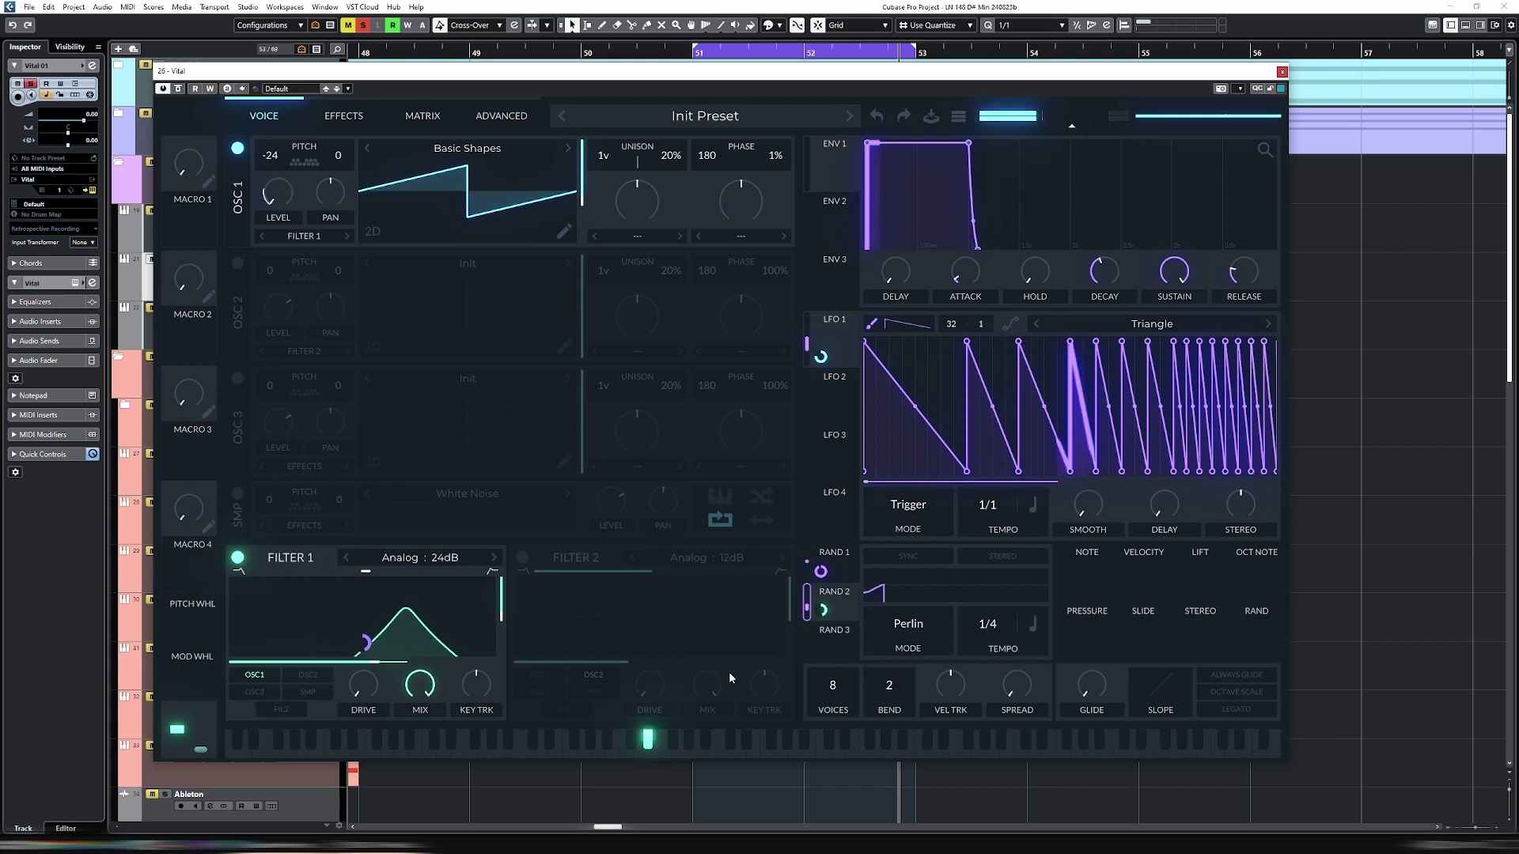
Step: Add some drive to Filter 1 and readjust its base cutoff, trimming the master volume slightly to compensate
mouse_move(330, 666)
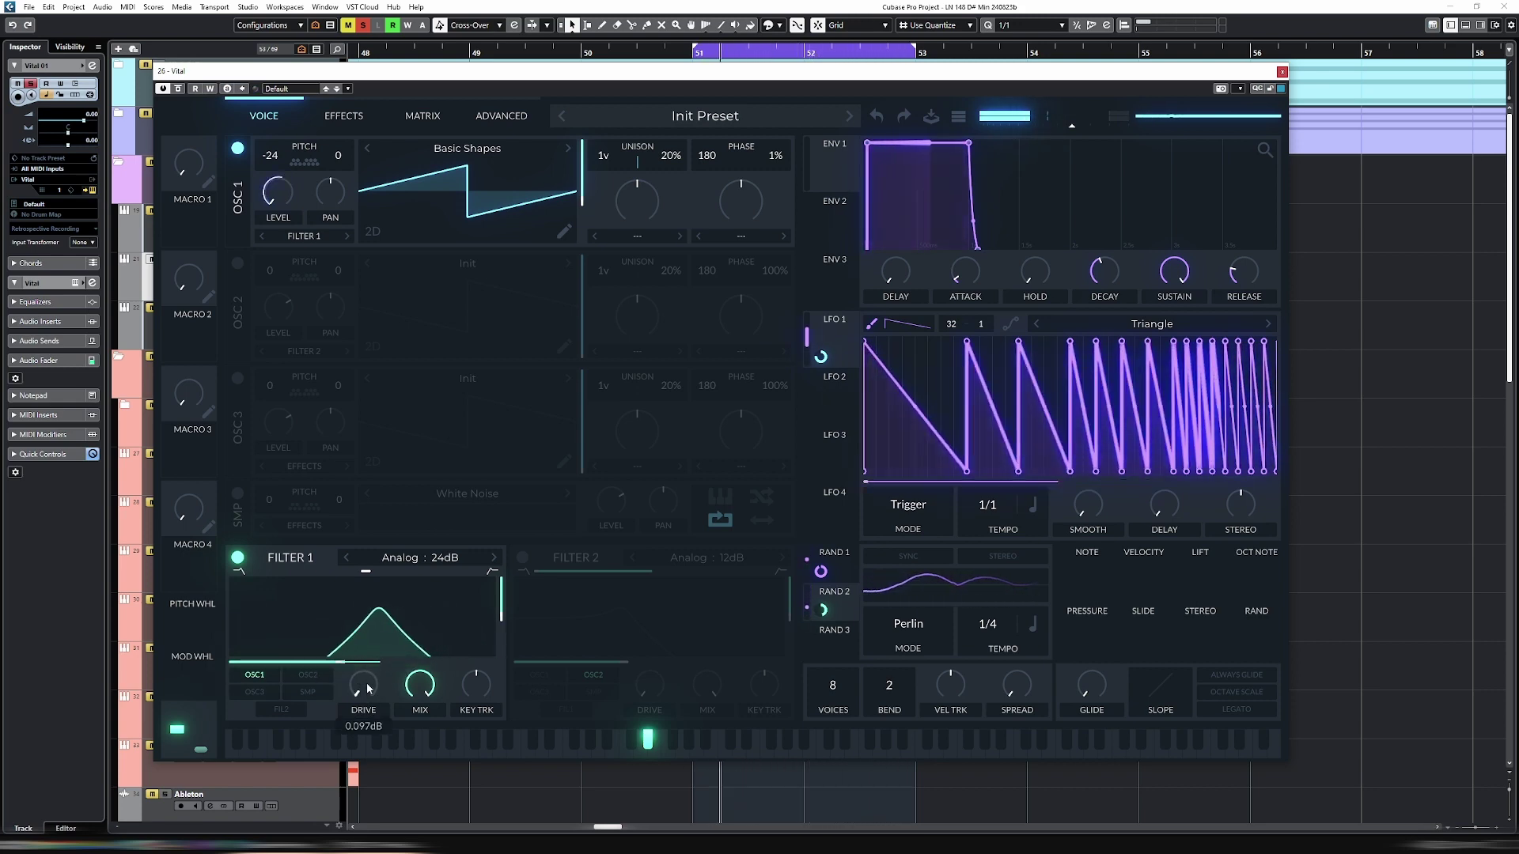
mouse_move(1060, 130)
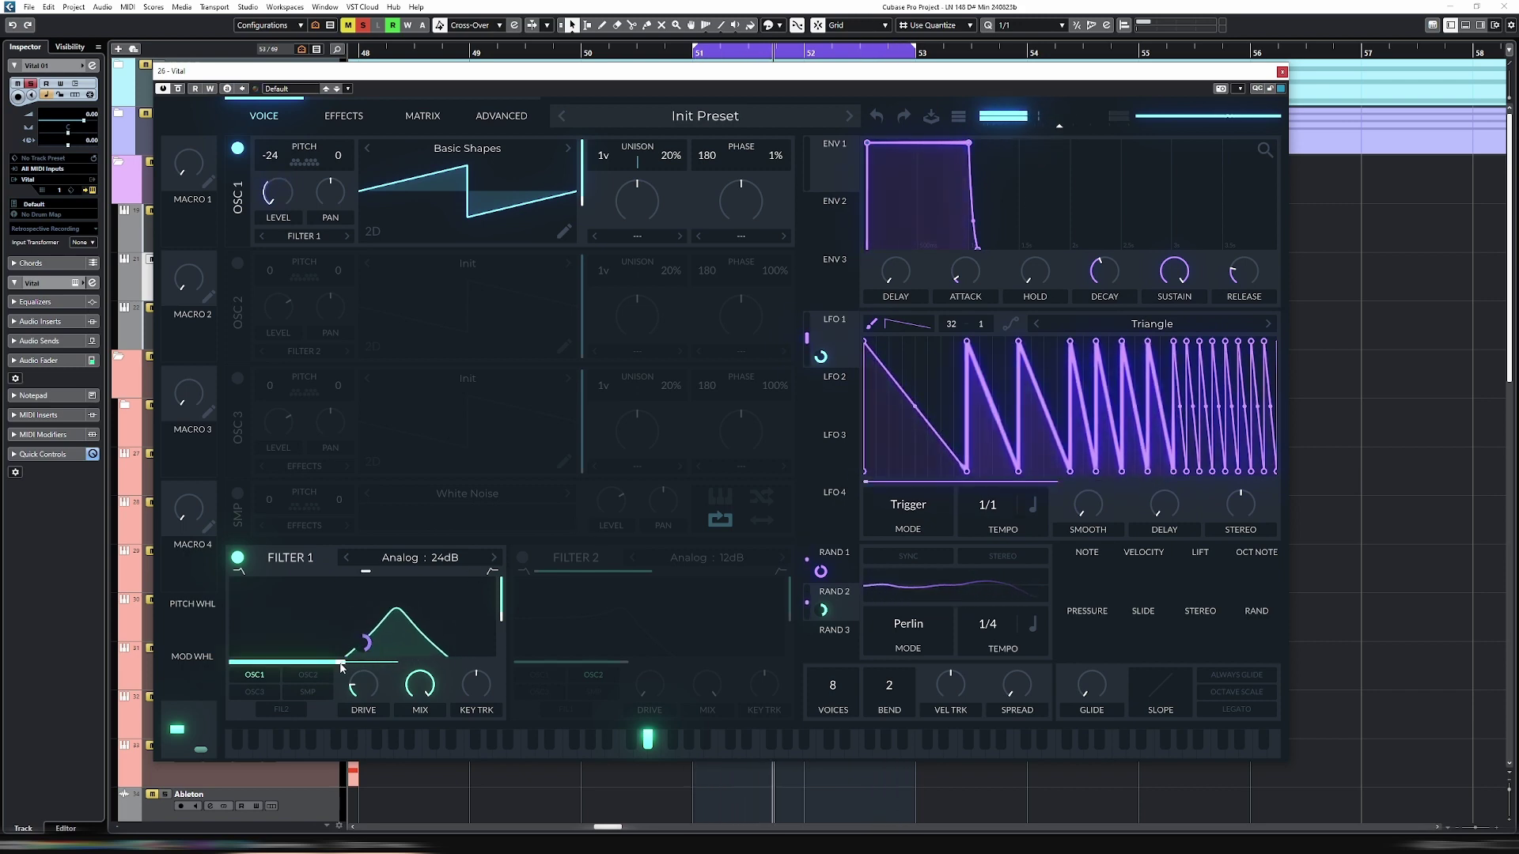
mouse_move(342, 663)
left_mouse_down()
mouse_move(328, 665)
mouse_move(396, 664)
mouse_move(366, 664)
left_mouse_up()
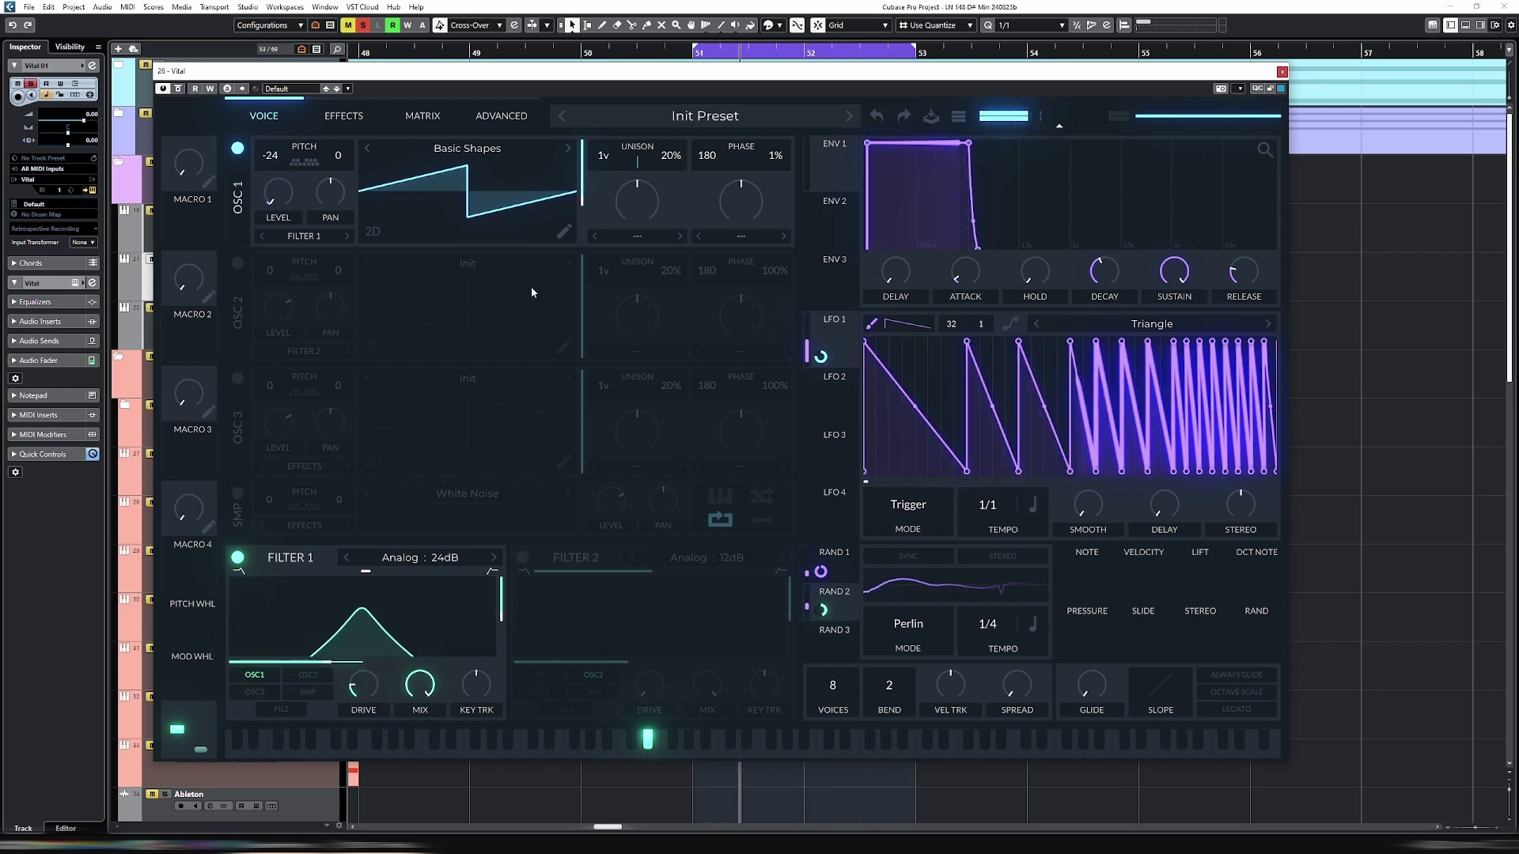
Step: Enable the Delay effect in Ping Pong mode, with its filter cutoff at 99.32 and a narrower spread
left_click(350, 117)
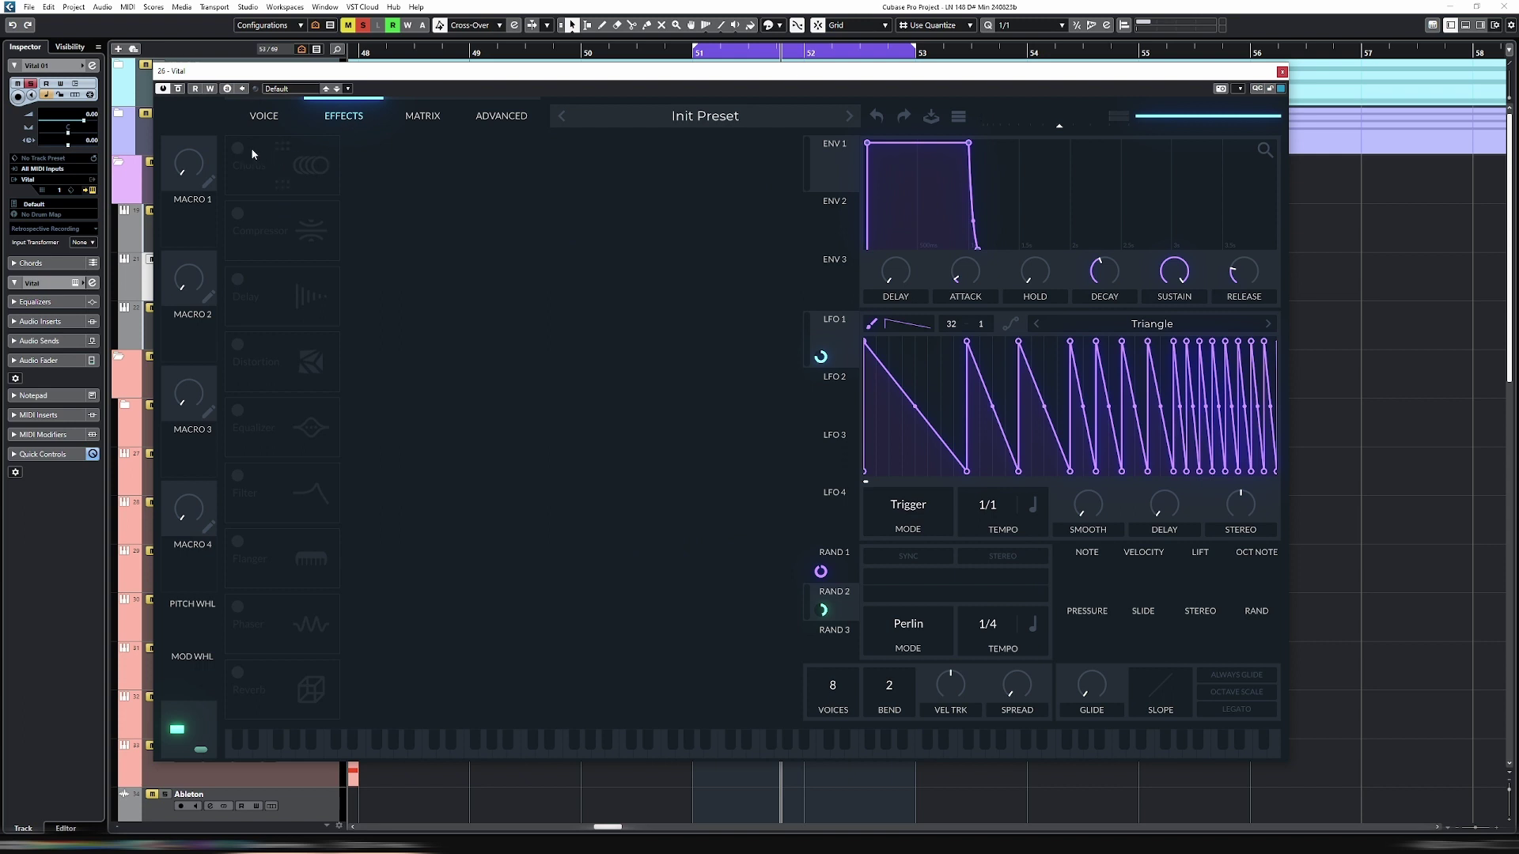
left_click(234, 284)
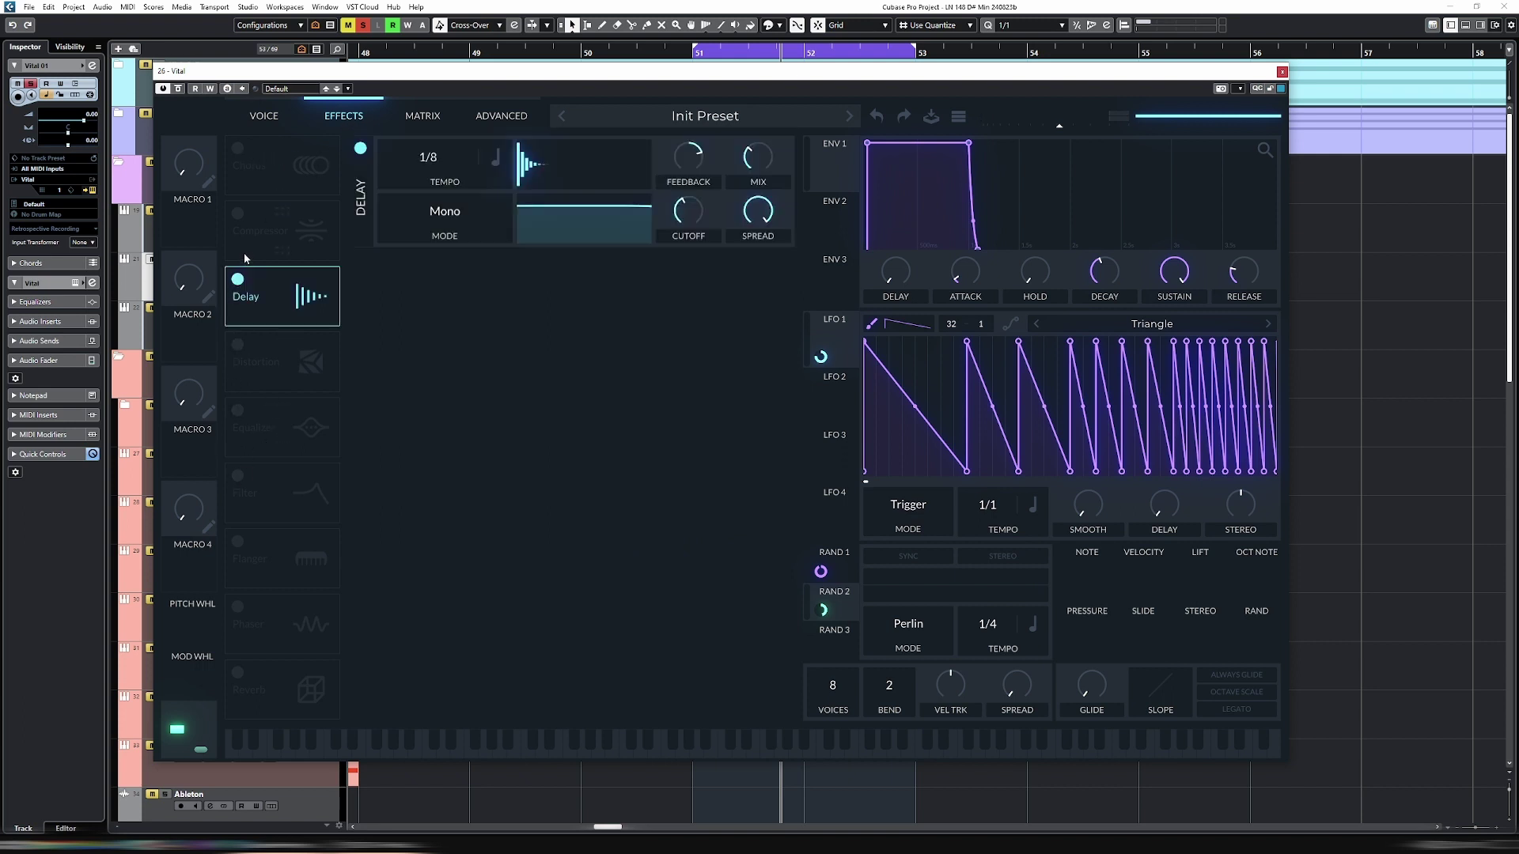
left_click(492, 161)
left_click(522, 231)
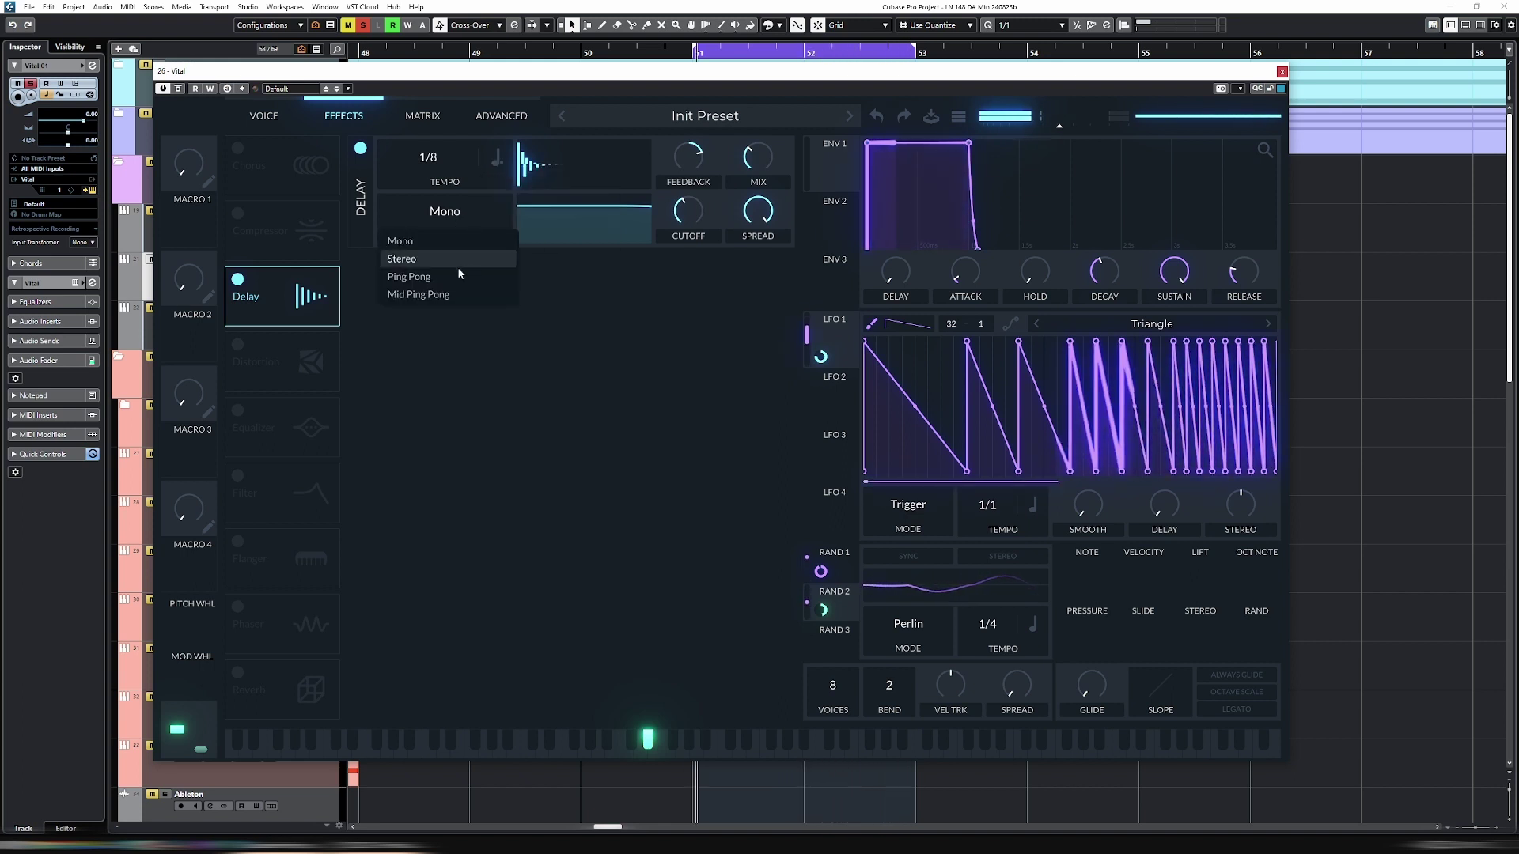
left_click(446, 277)
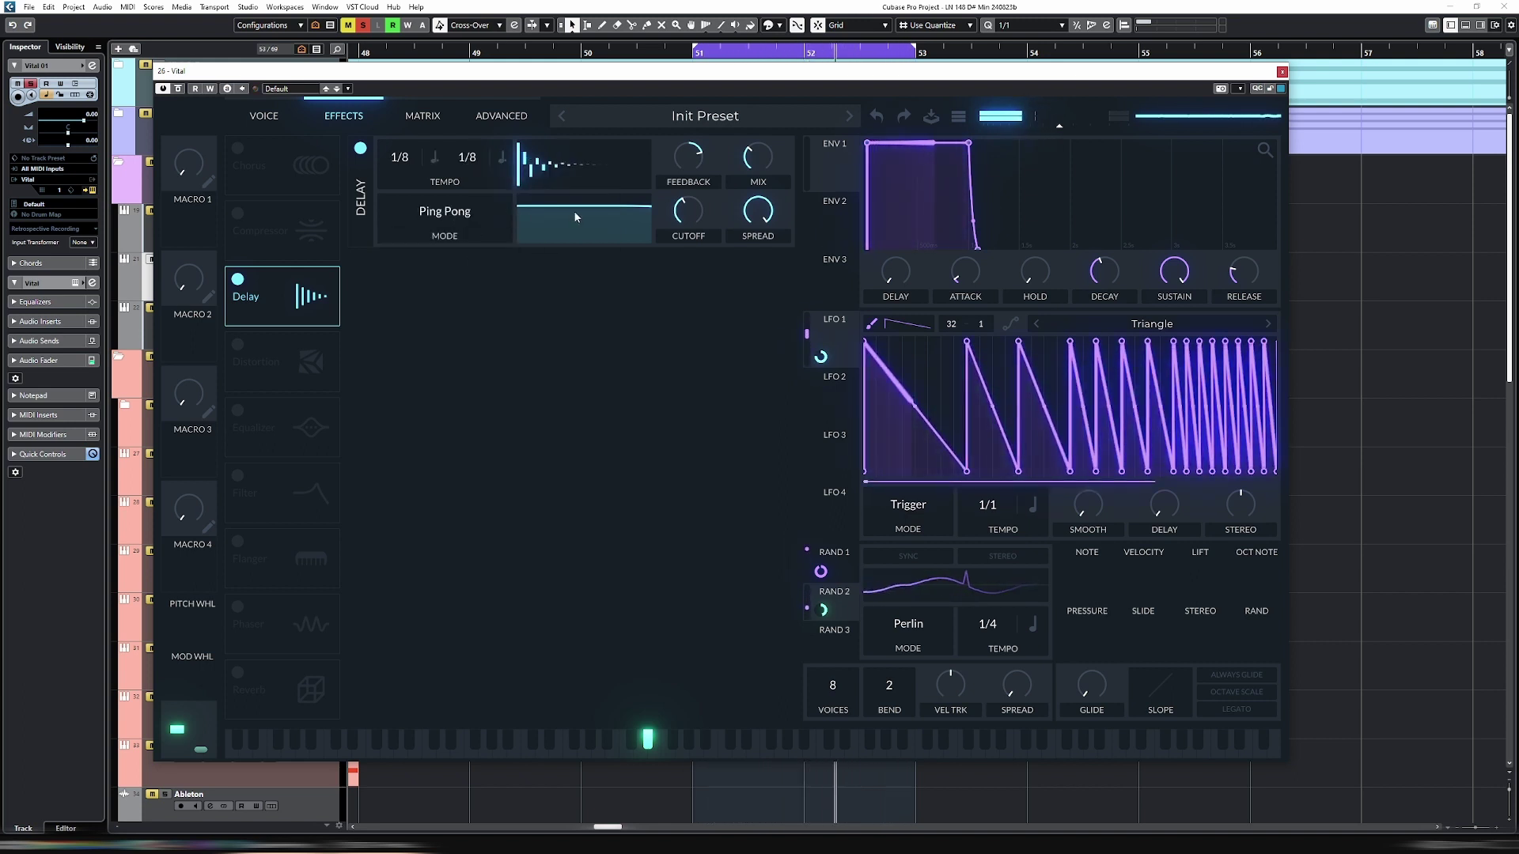
left_click_drag(687, 235, 708, 202)
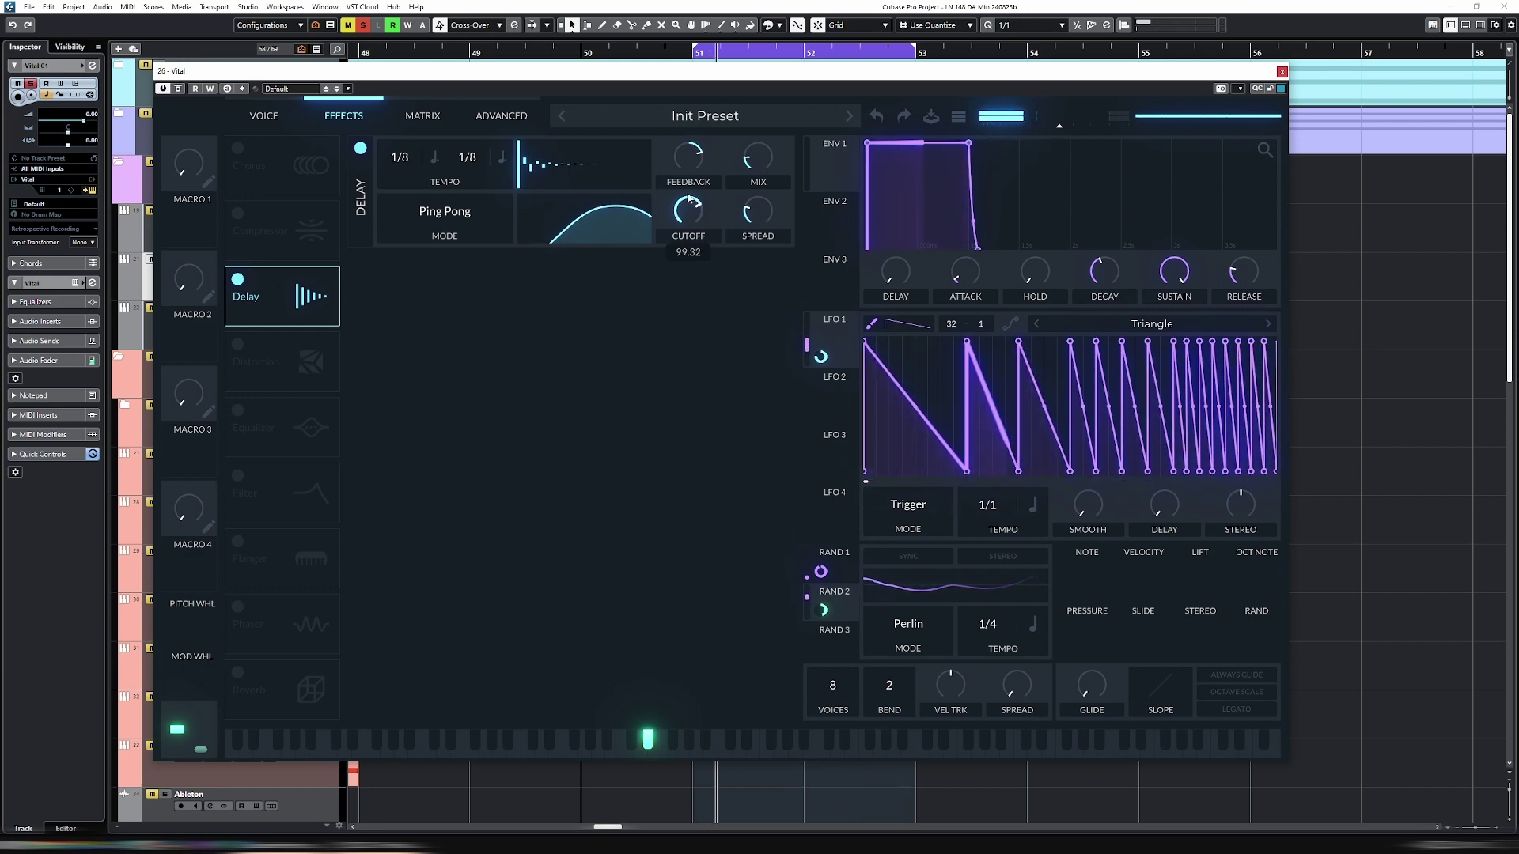
Step: Enable the Reverb and Flanger effects and move the Flanger ahead of the Delay in the effects chain
left_click(237, 672)
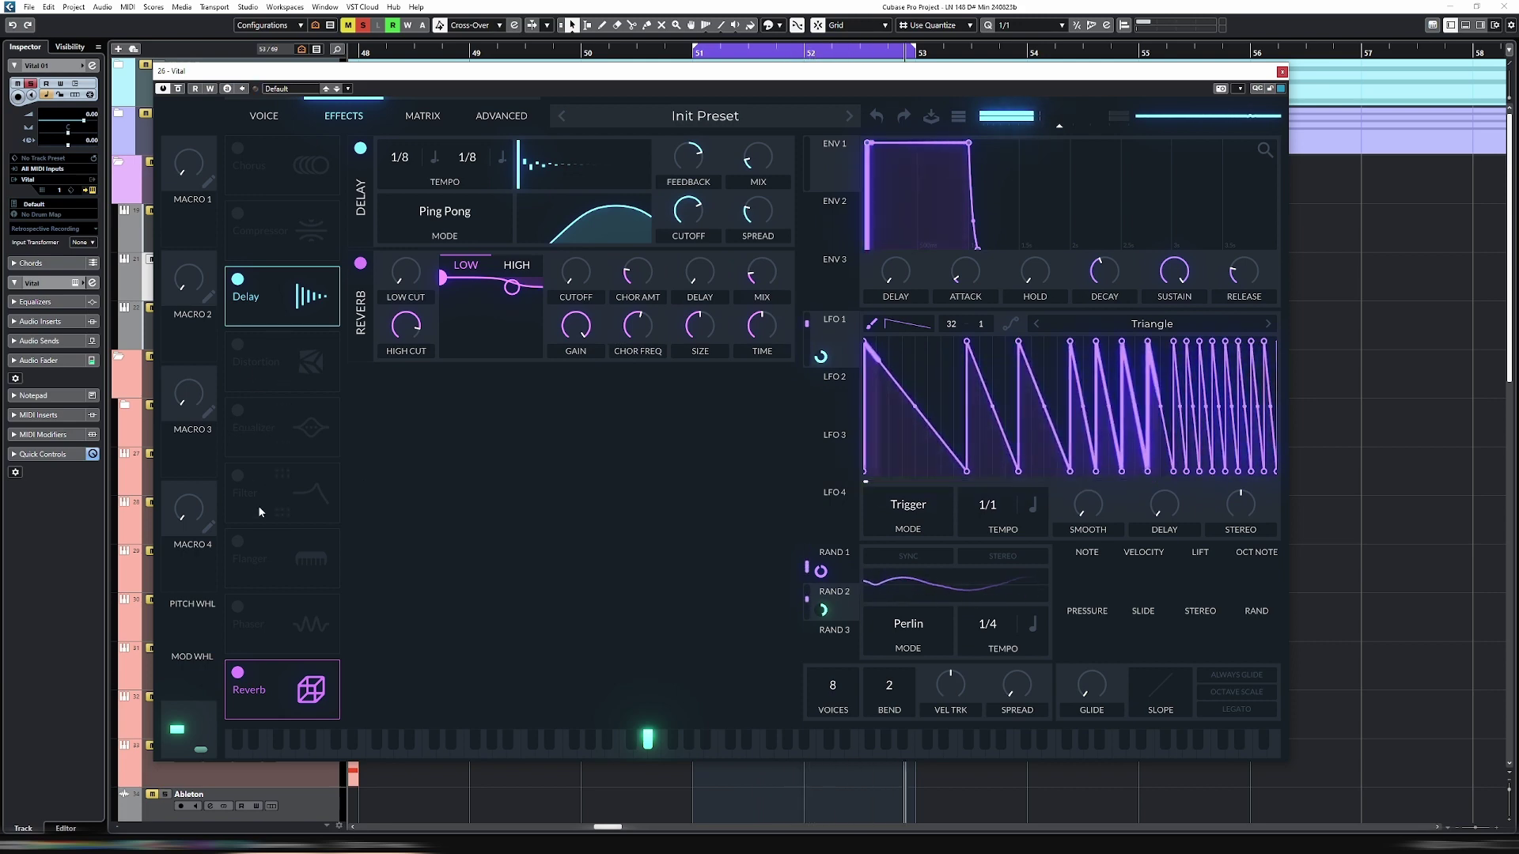
left_click(238, 540)
left_click_drag(274, 544, 277, 231)
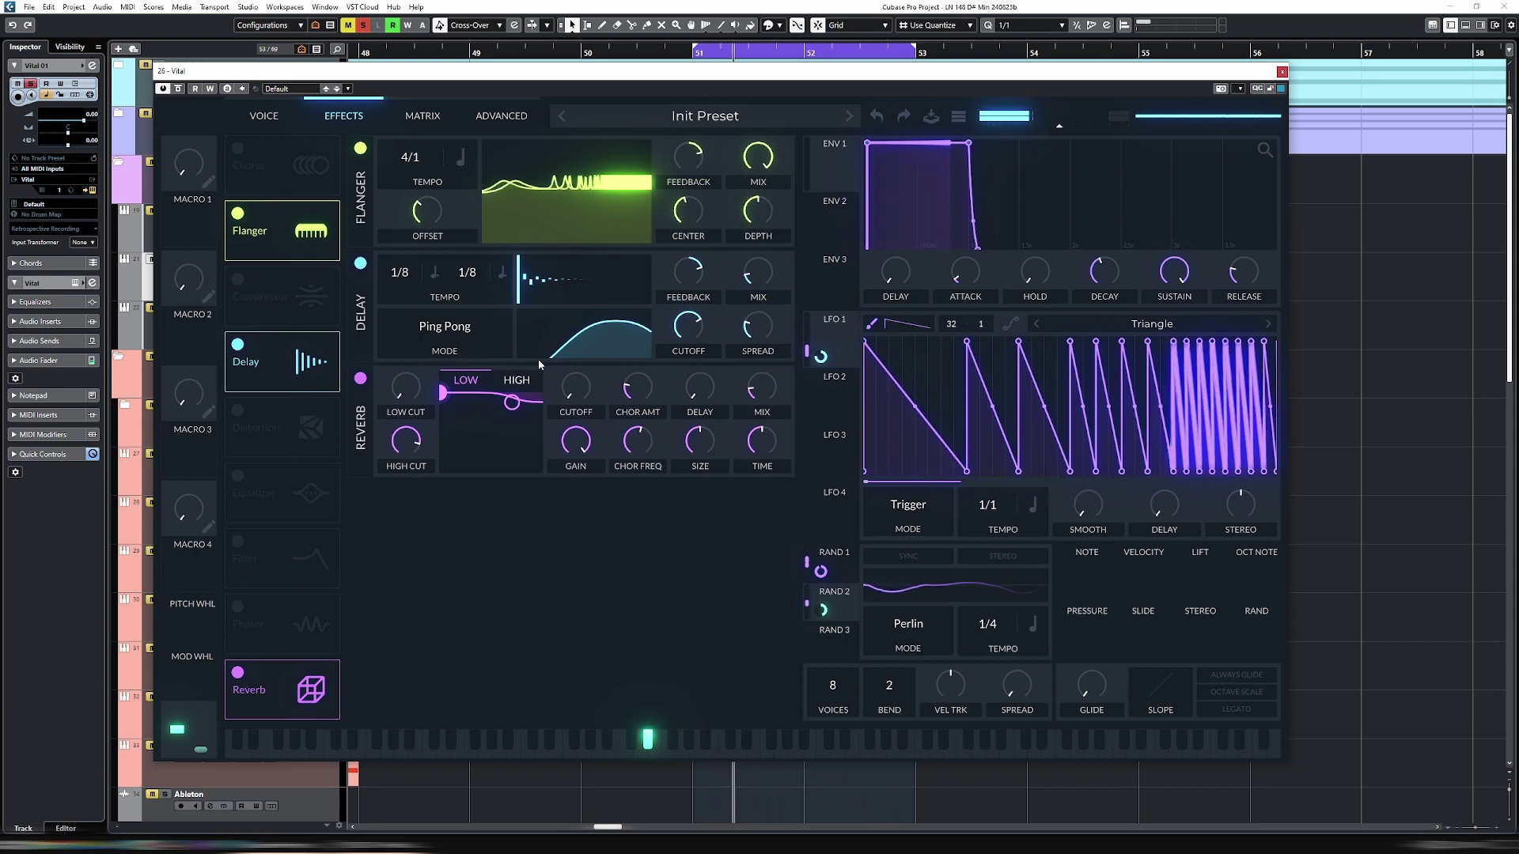
Step: Audition the cardboard cube wavetable from the Afro folder in oscillator 1, and load coleslaw bites
left_click(265, 116)
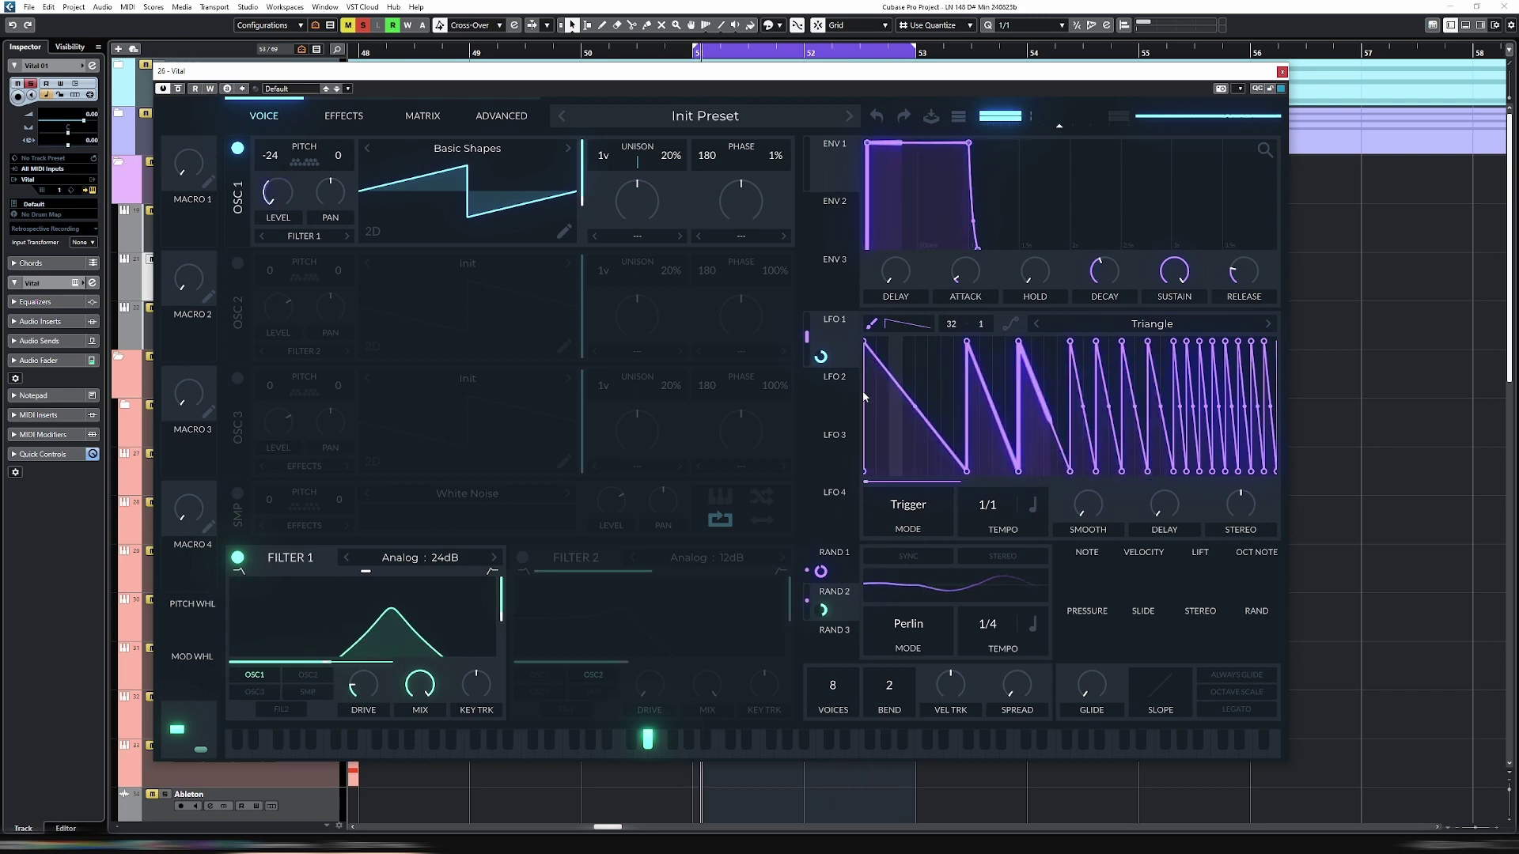
left_click(516, 144)
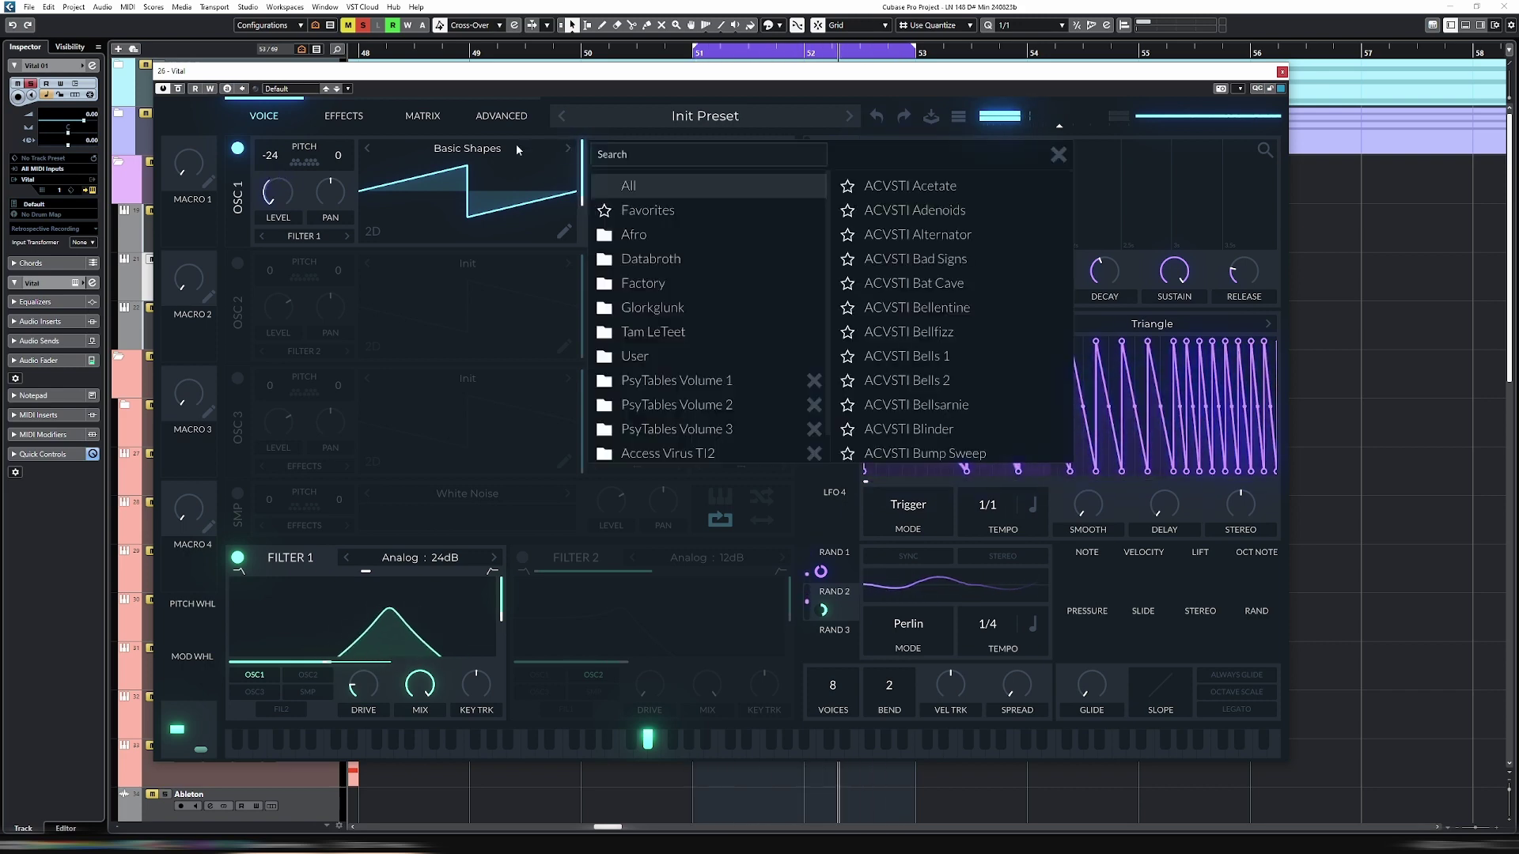
left_click(663, 236)
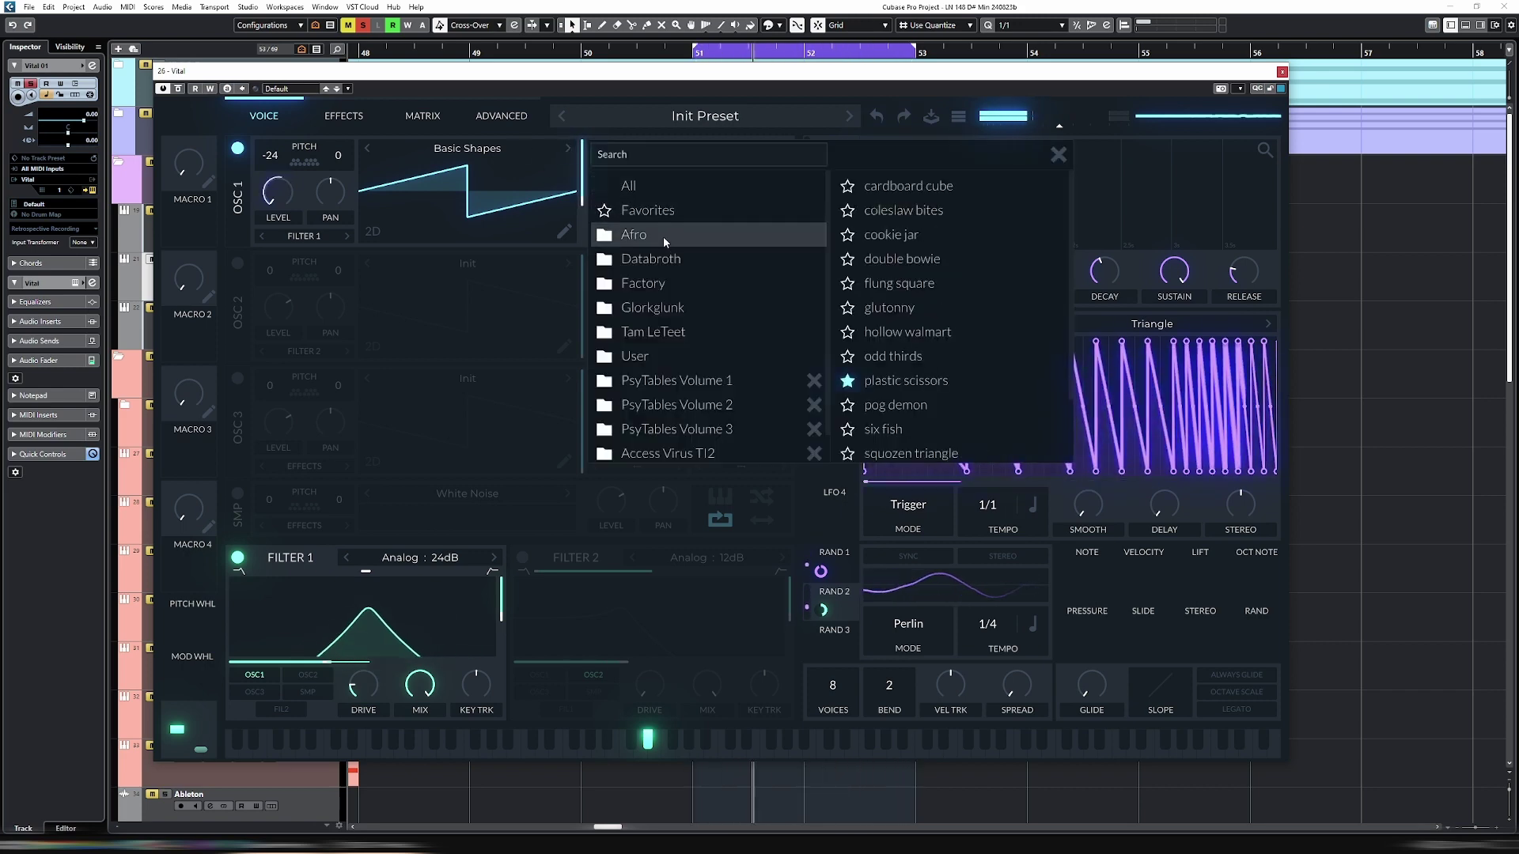
left_click(923, 187)
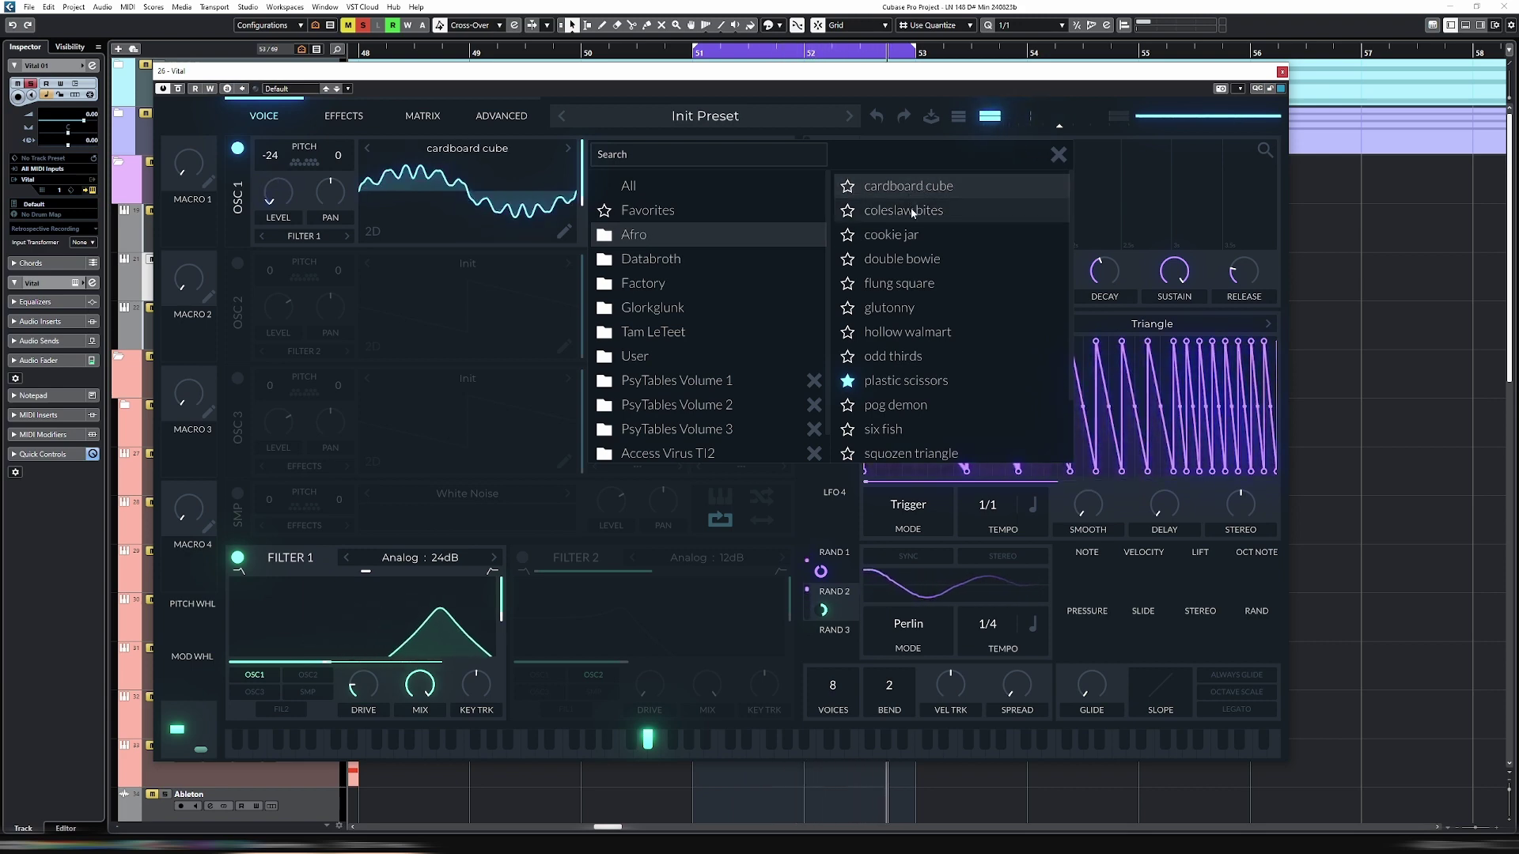
left_click(910, 207)
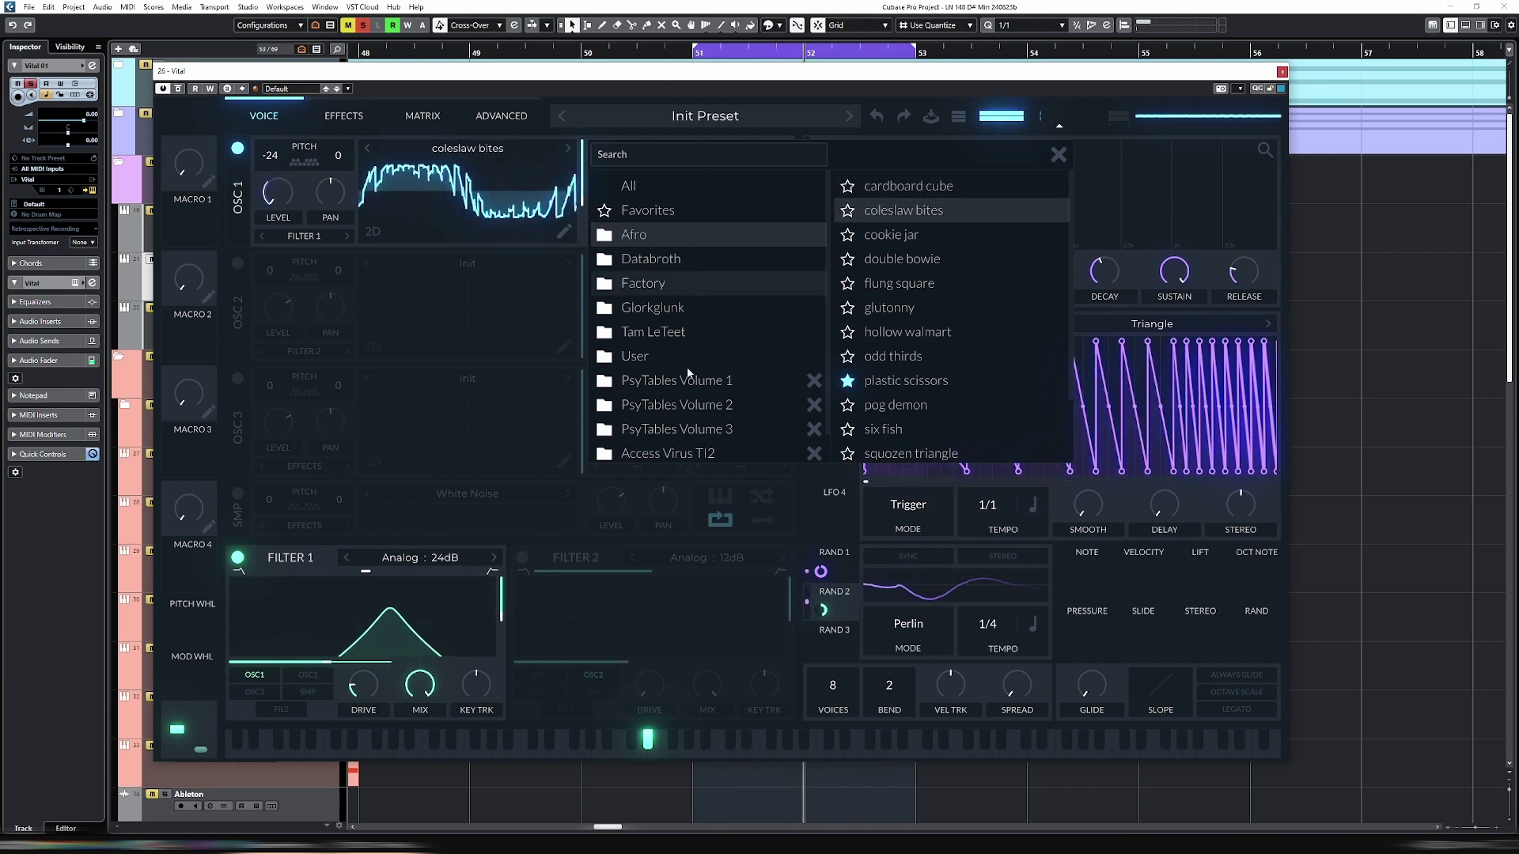
Step: Set oscillator 1's wavetable frame to 0.000 and modulate the frame position with Rand 2
left_click(847, 609)
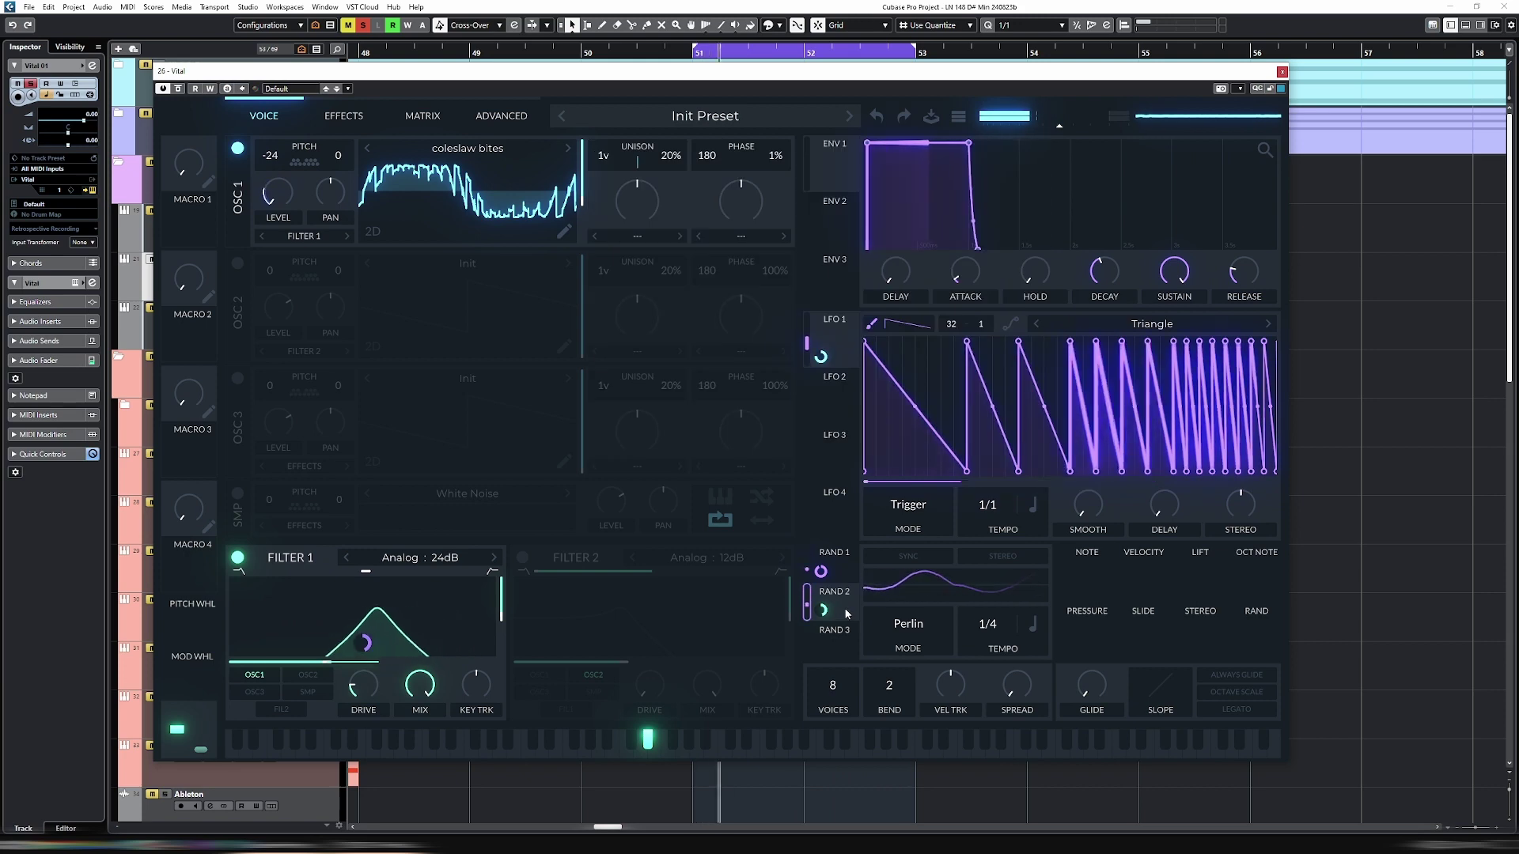
left_click_drag(807, 597, 585, 231)
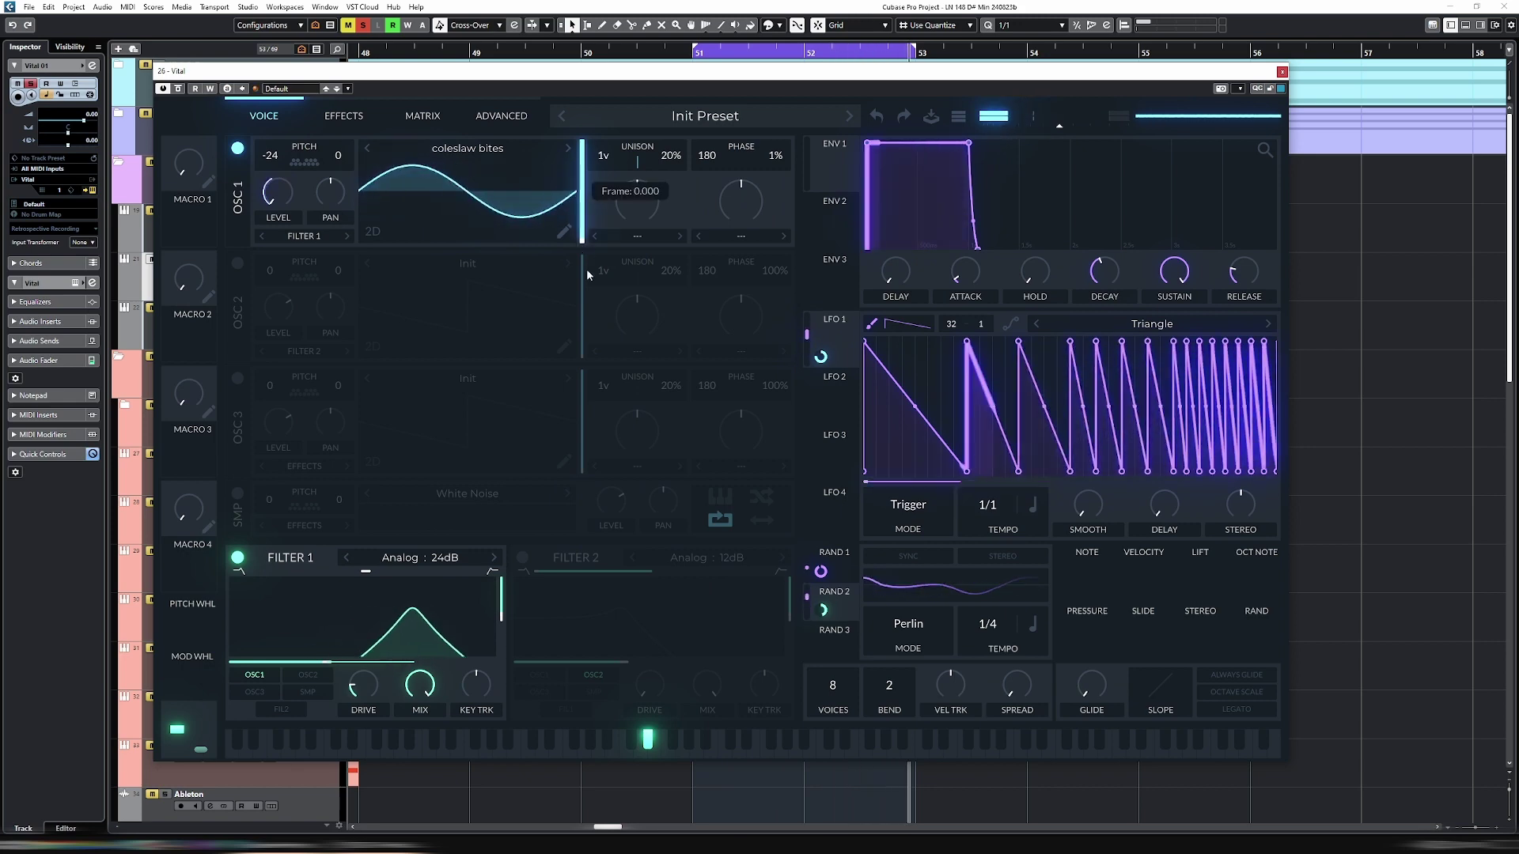
left_click_drag(824, 610, 585, 198)
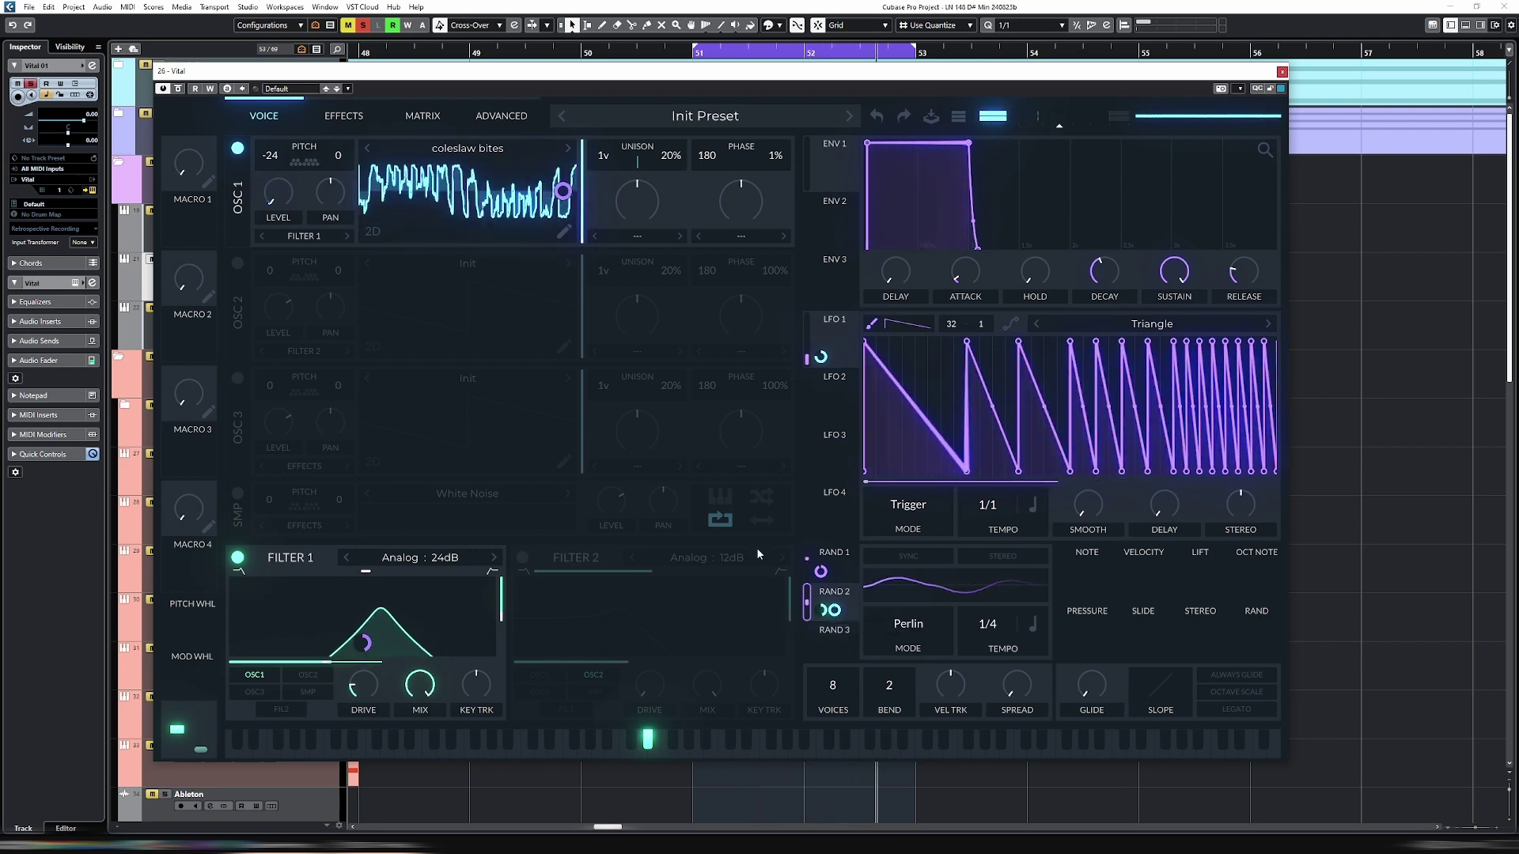
Step: Step through oscillator 1's wavetables as far as odd thirds and set Filter 1's cutoff to about 229 Hz
left_click(566, 149)
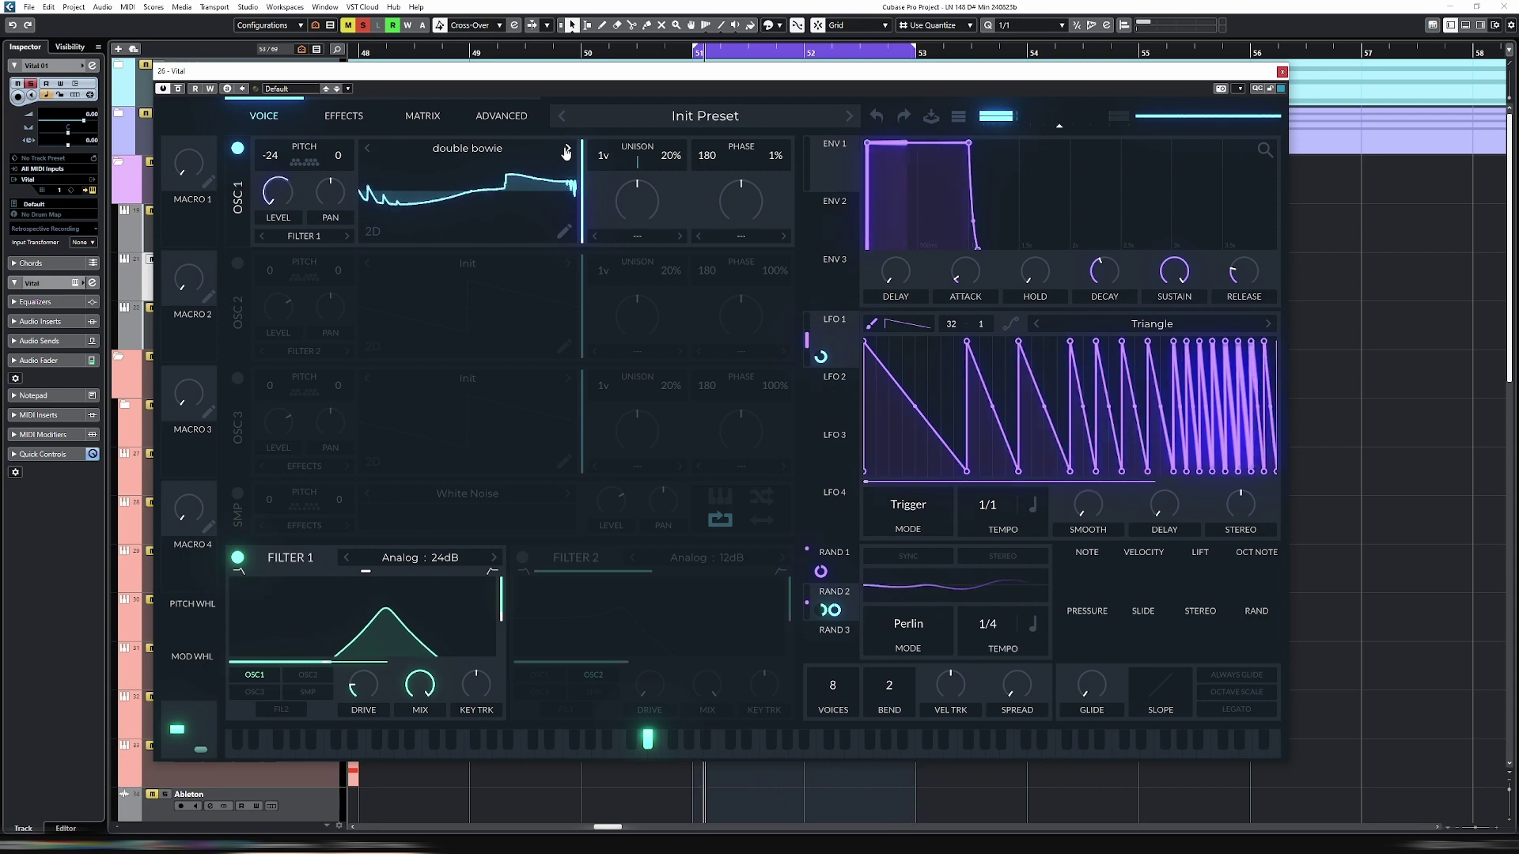
left_click(567, 149)
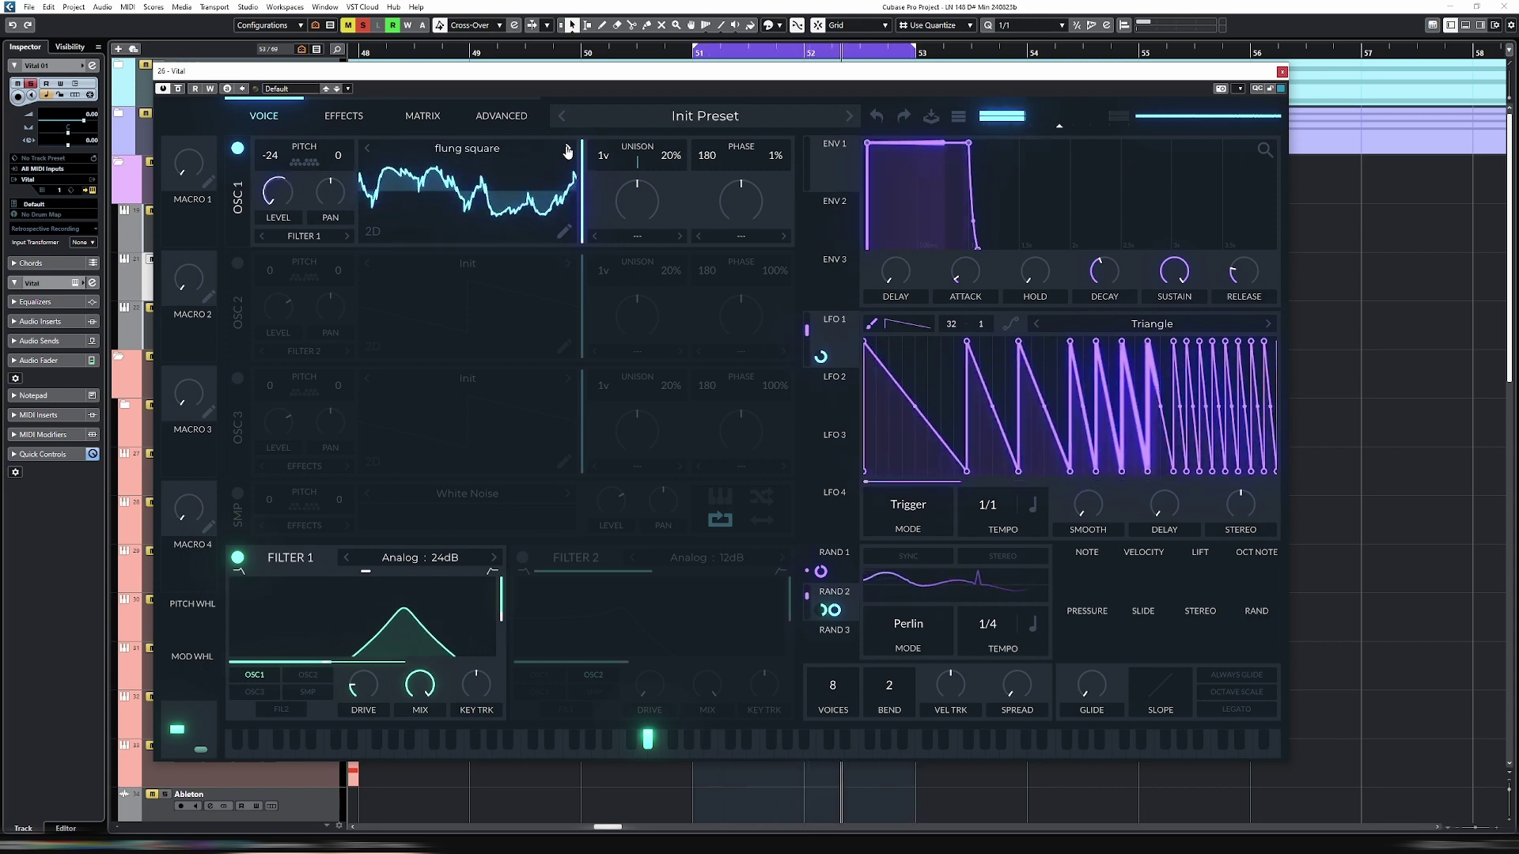
left_click(567, 149)
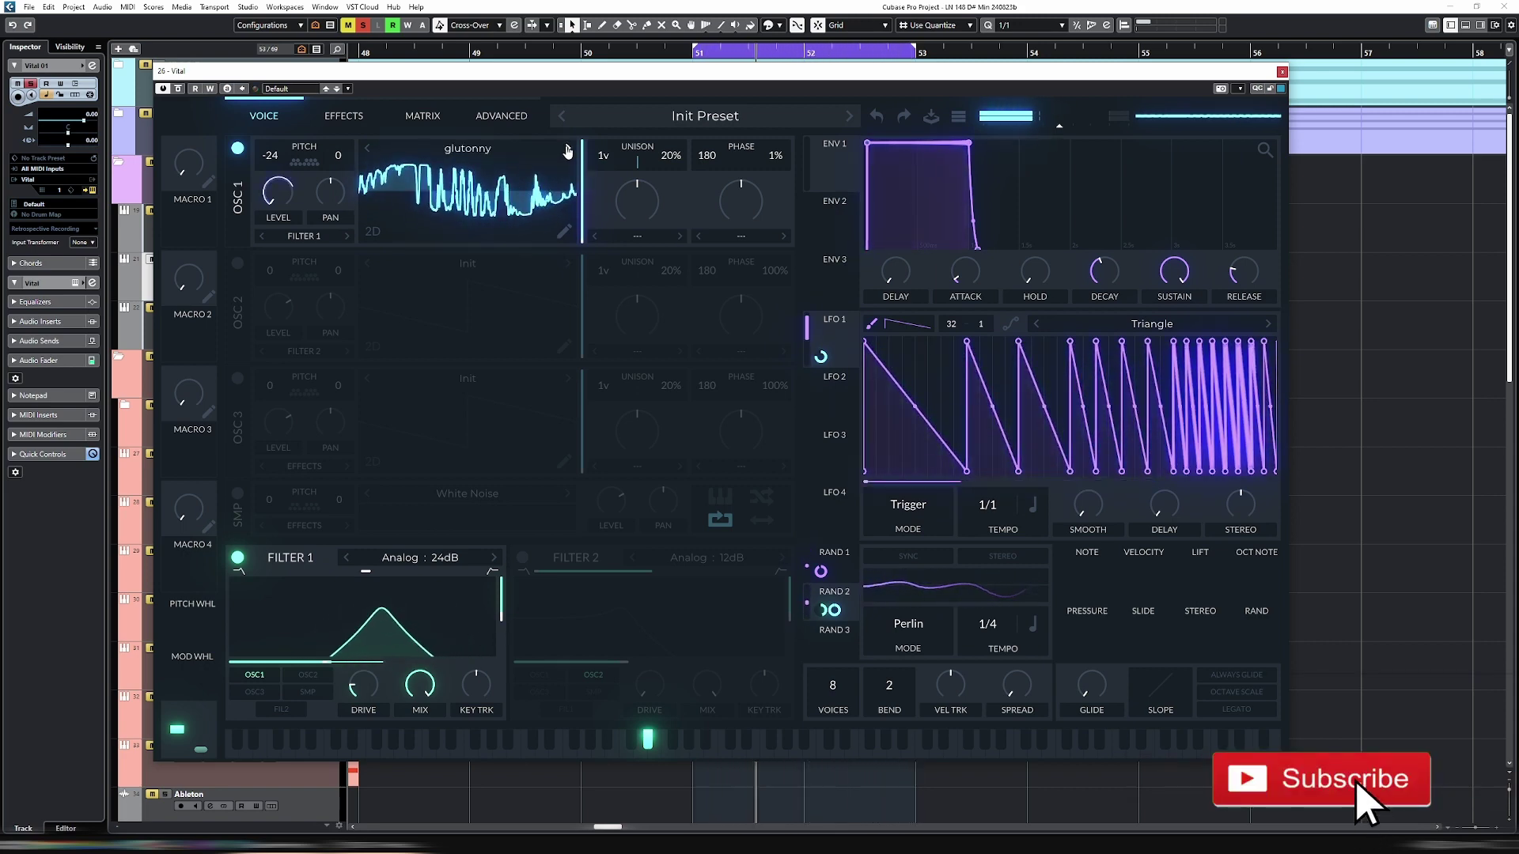
left_click(567, 149)
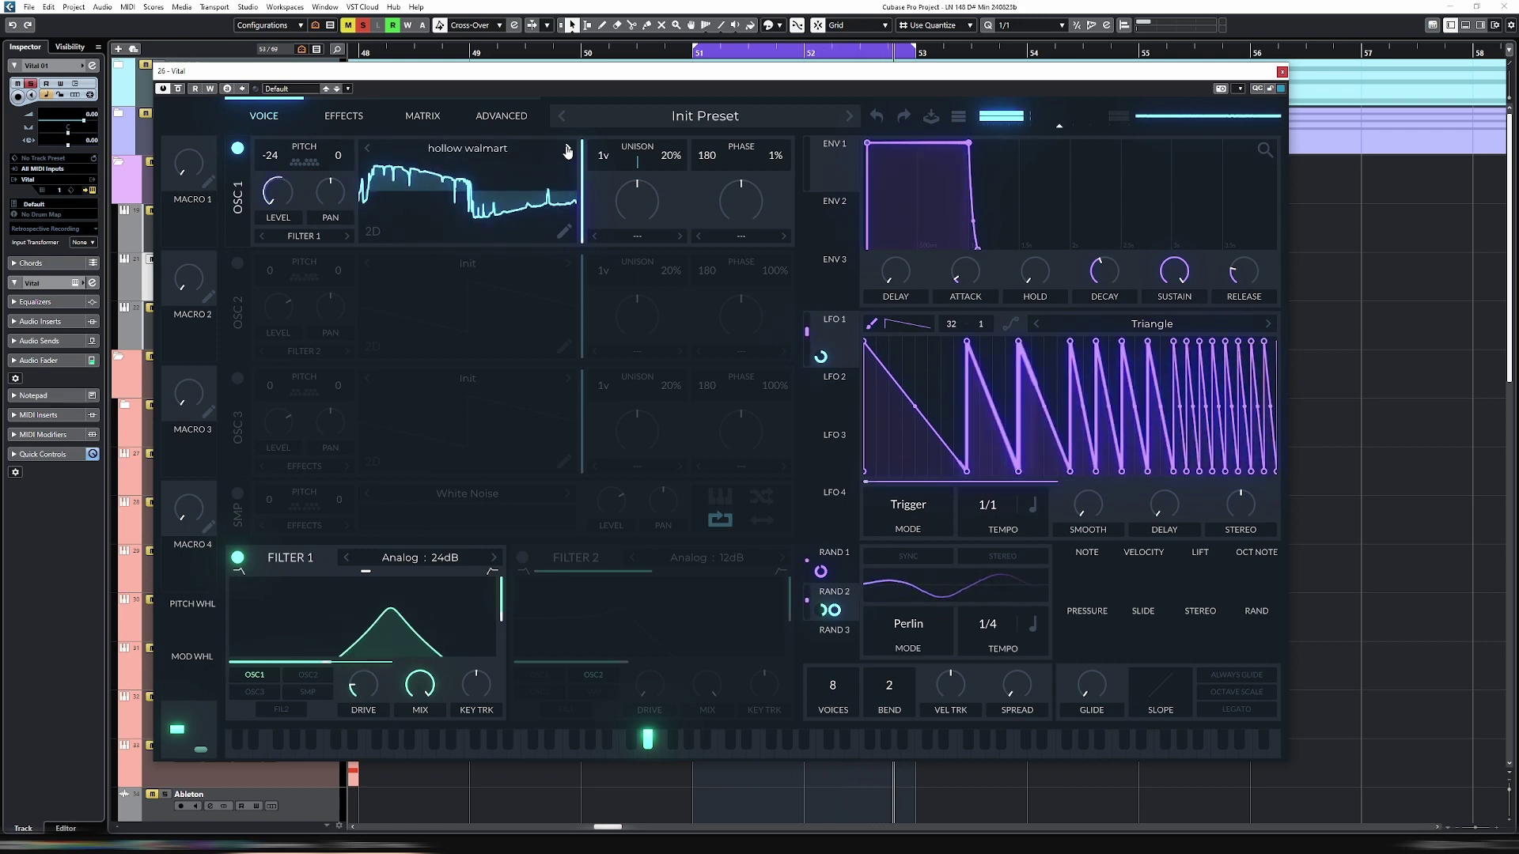
left_click(567, 149)
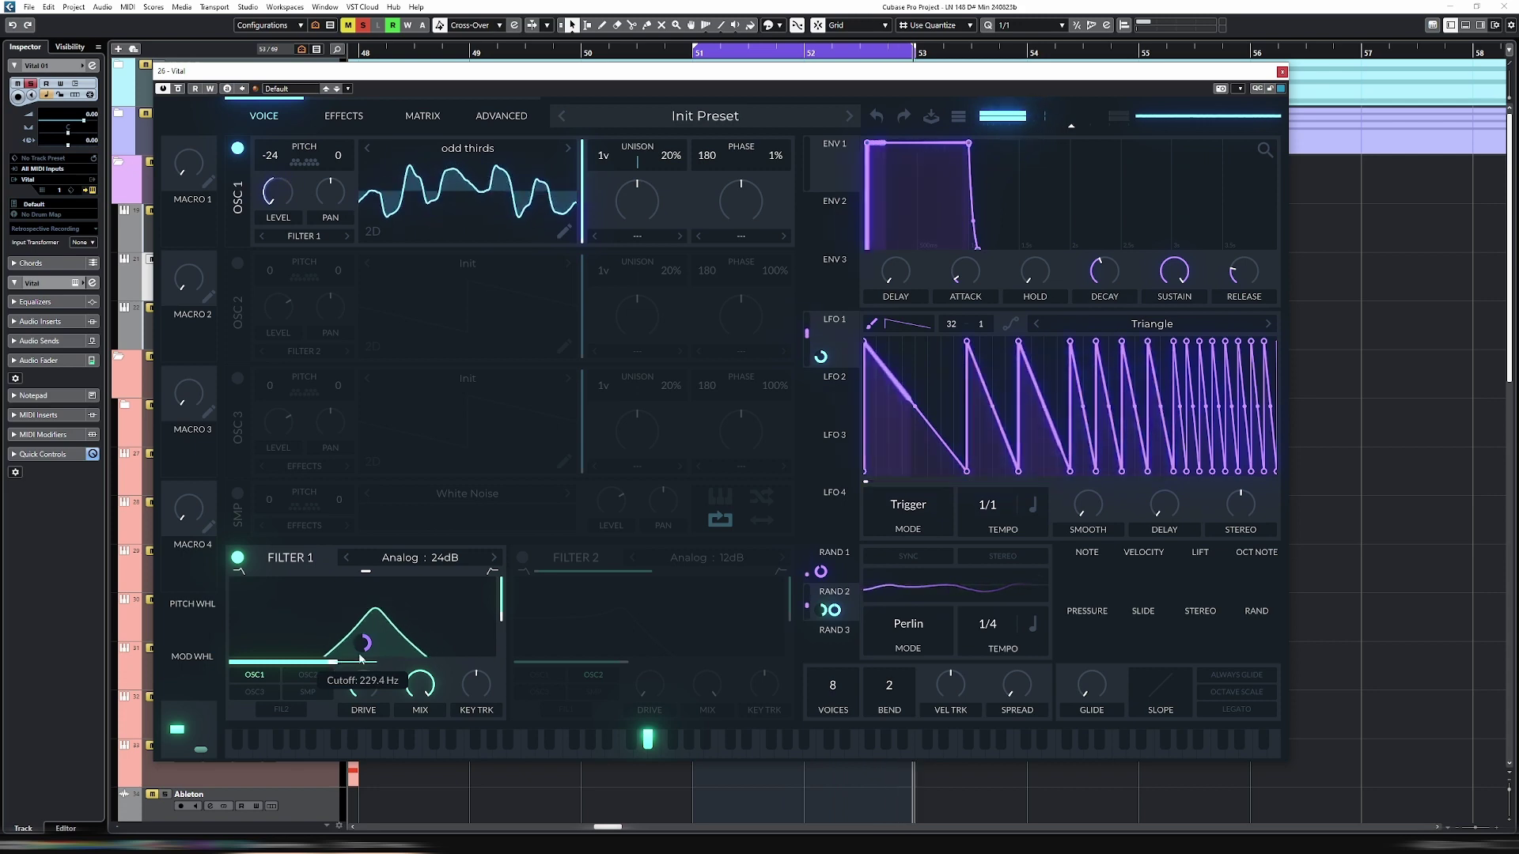
mouse_move(367, 641)
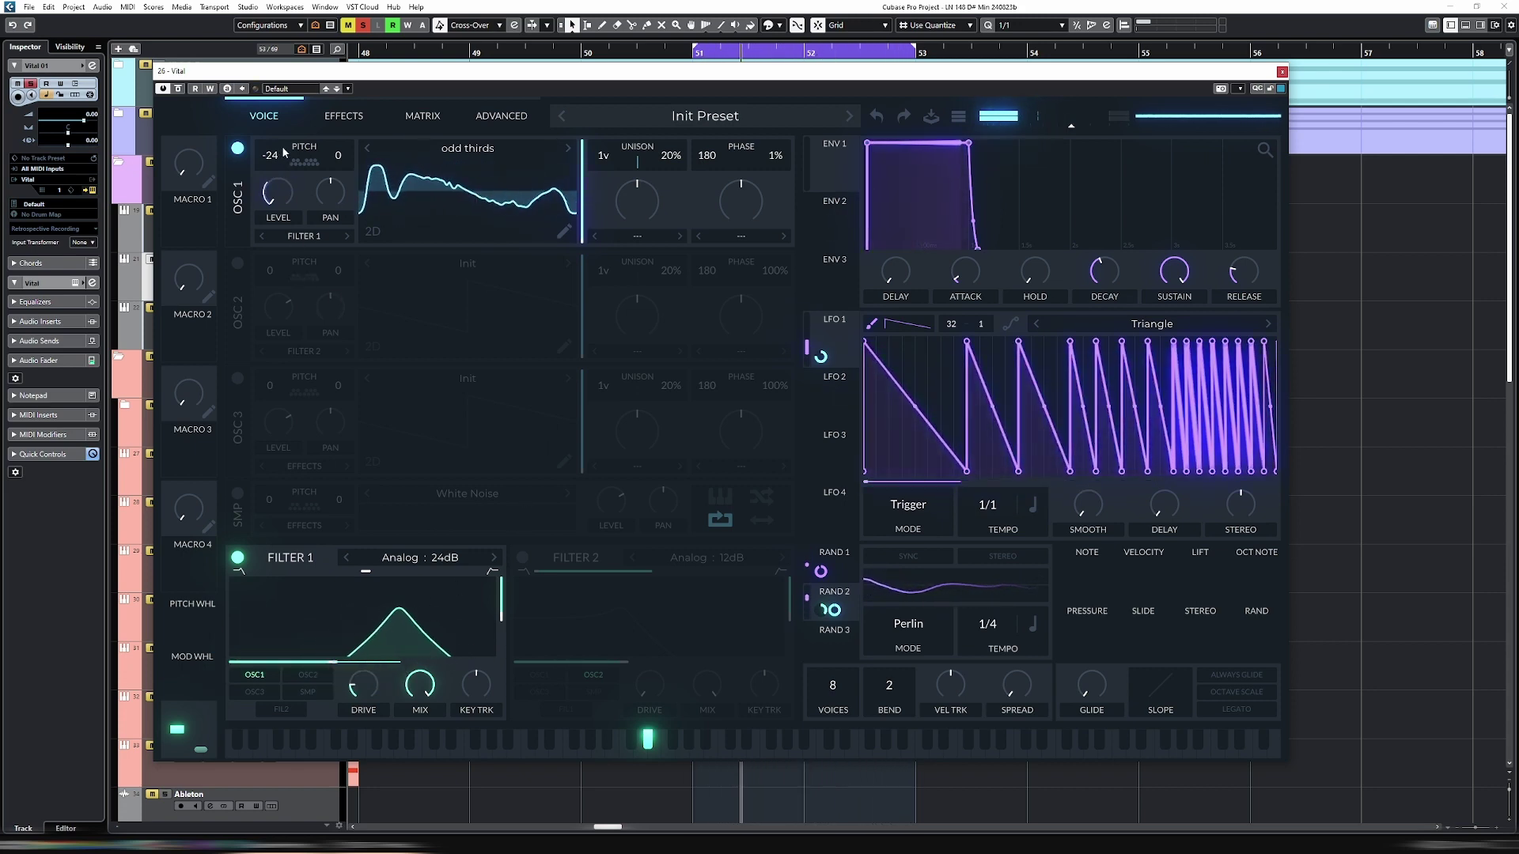
Step: Try oscillator 1 at -12 transpose with the plastic scissors and pog demon wavetables, and return the transpose to -24
left_click_drag(264, 163, 283, 105)
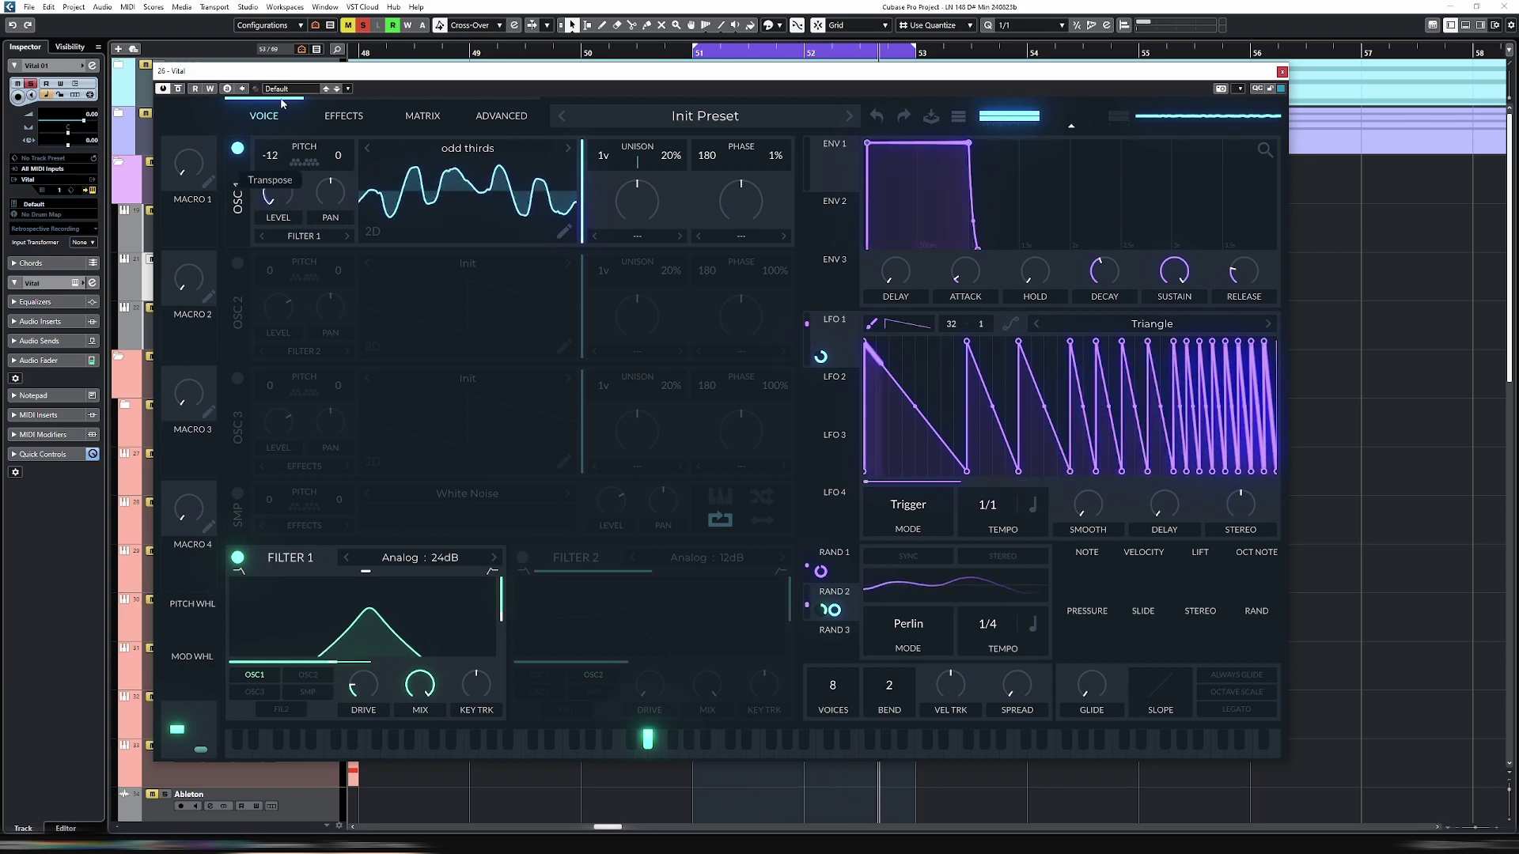
left_click(568, 148)
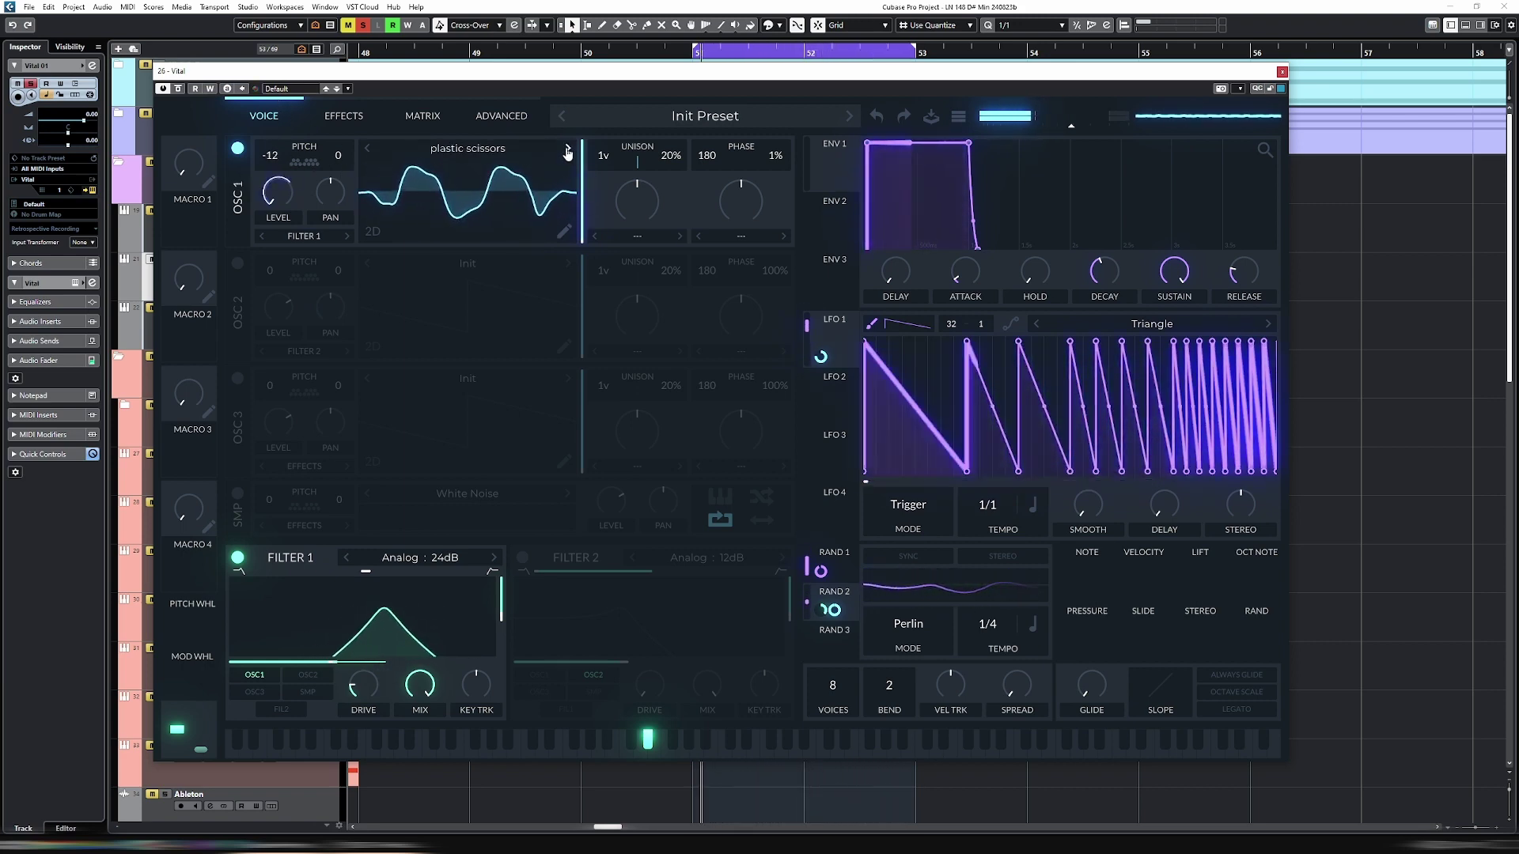
left_click(567, 150)
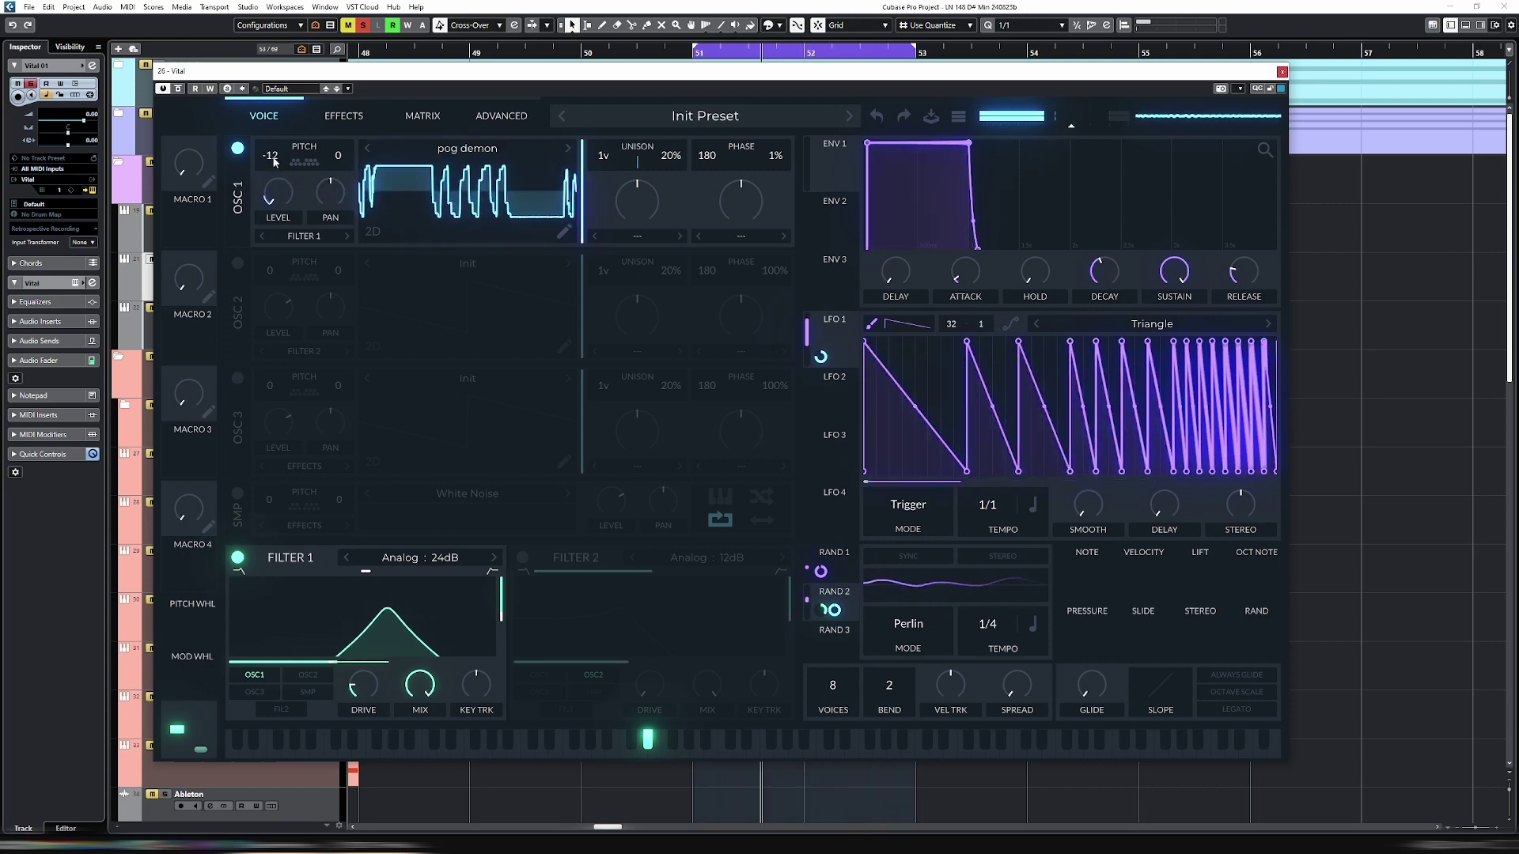
left_click_drag(274, 162, 282, 231)
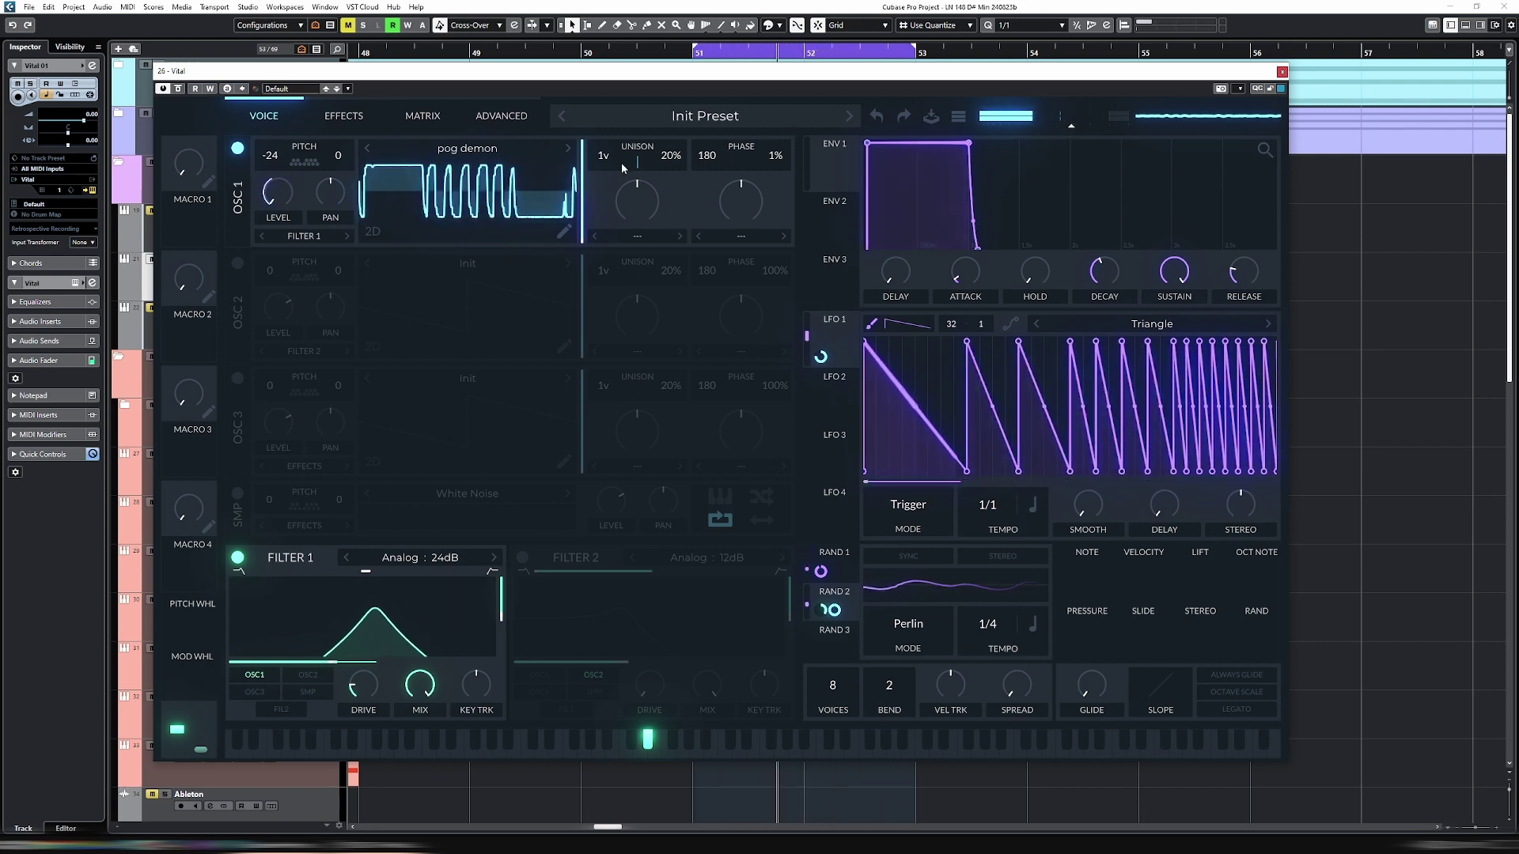
Step: Switch oscillator 1 to the tip the scales wavetable and sweep Filter 1's cutoff
left_click(569, 150)
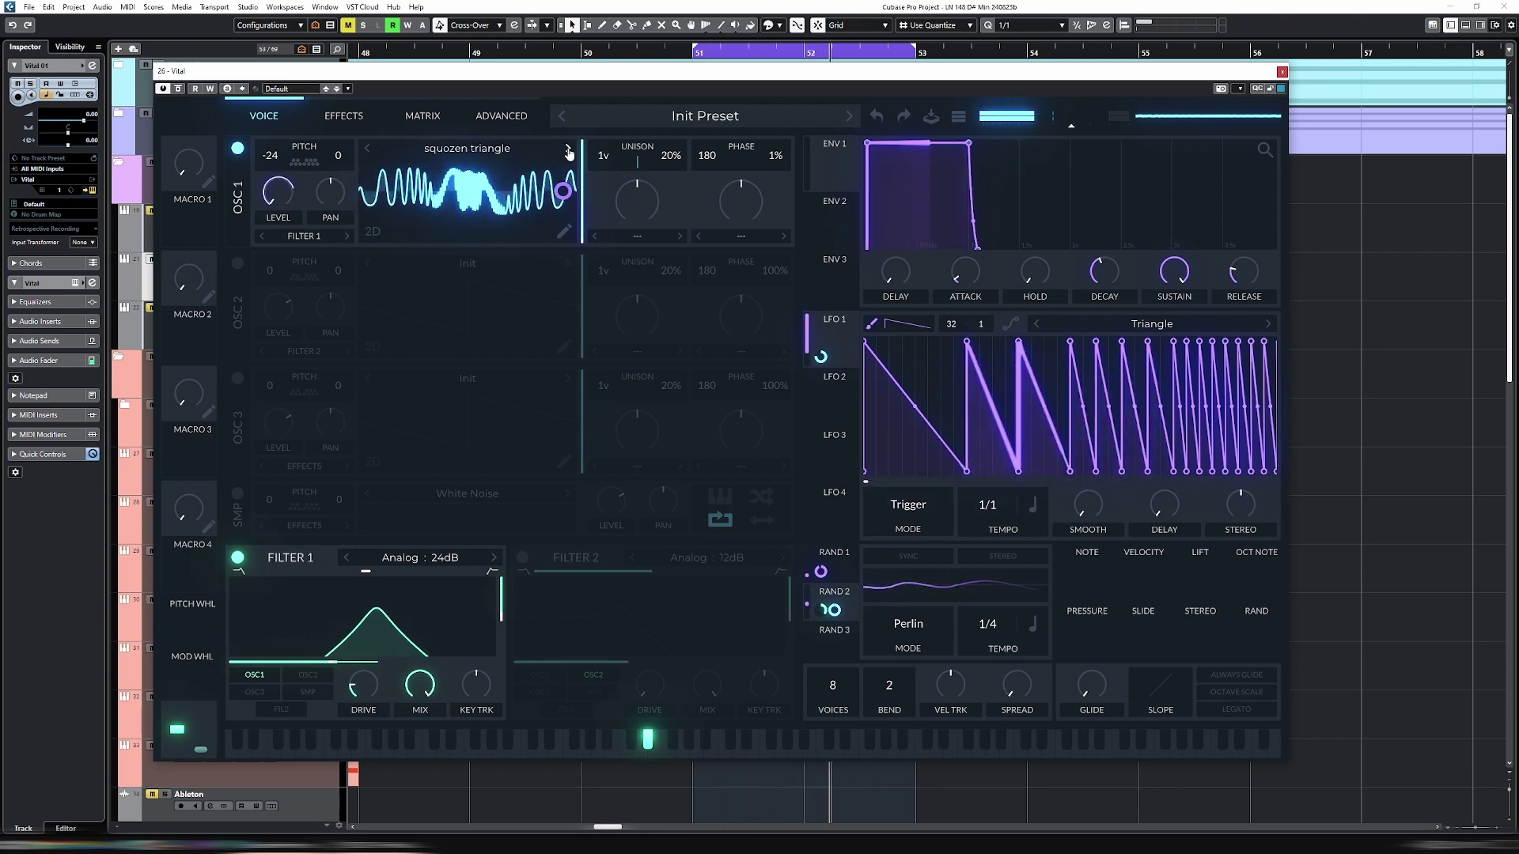
left_click(569, 150)
left_click(568, 151)
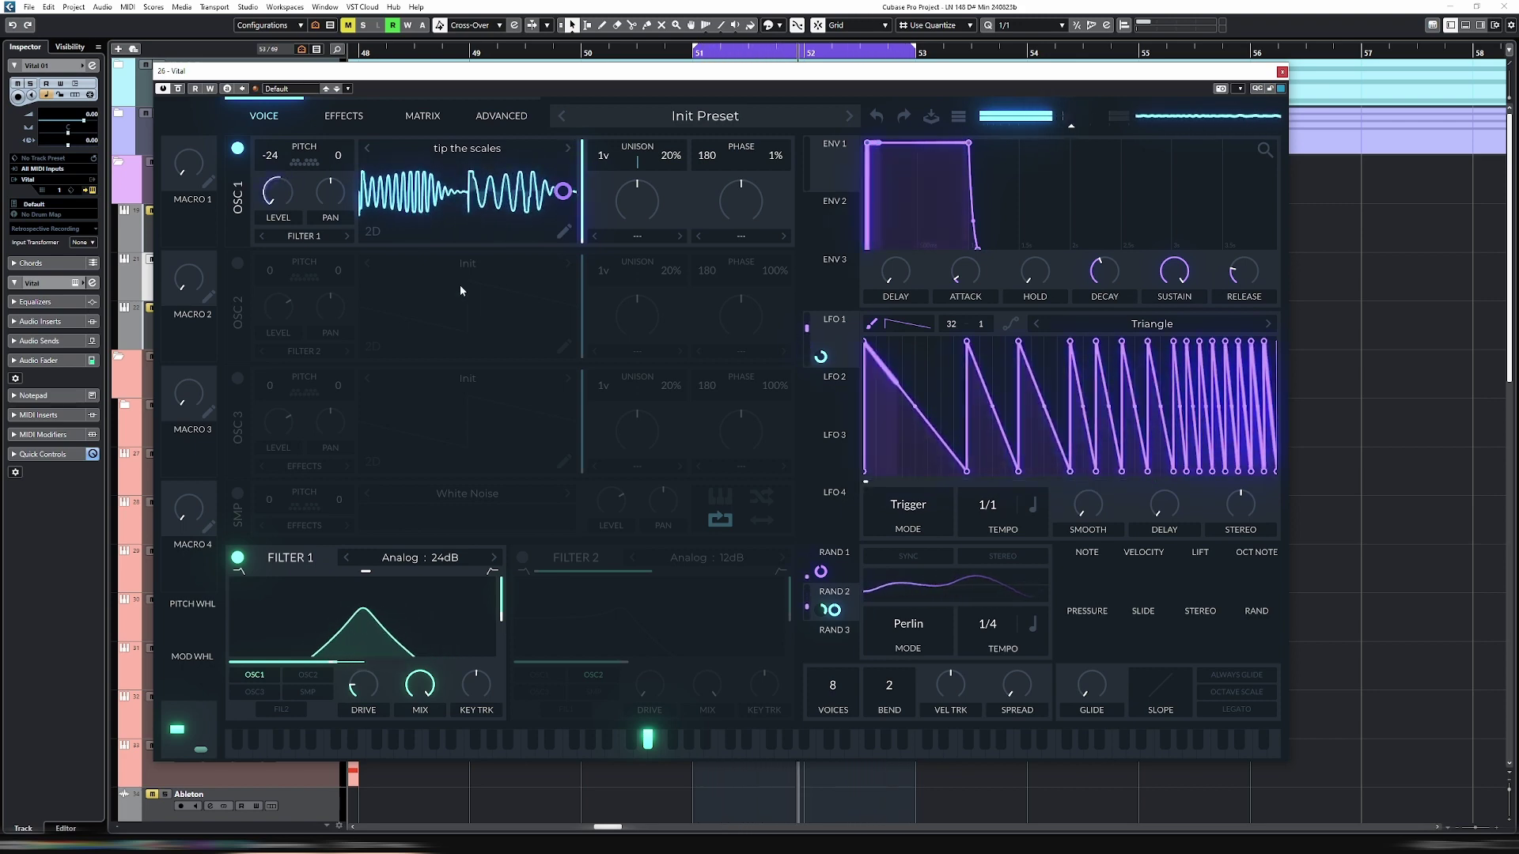
left_click_drag(346, 656, 396, 661)
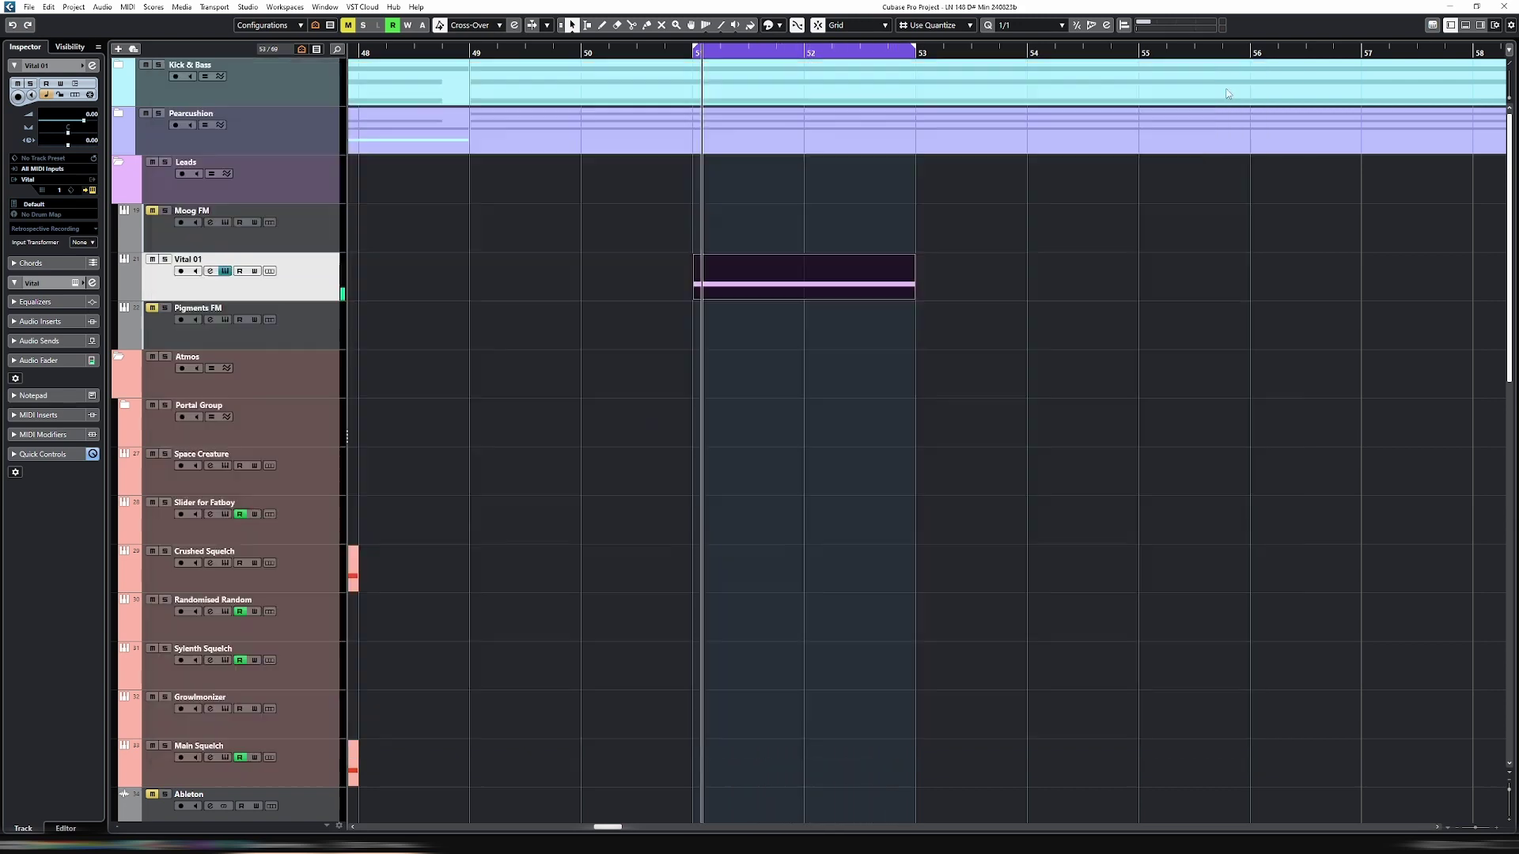
Step: Zoom the project timeline out to view more bars around the Vital 01 clip
key("g")
key("g")
key("g")
key("g")
key("g")
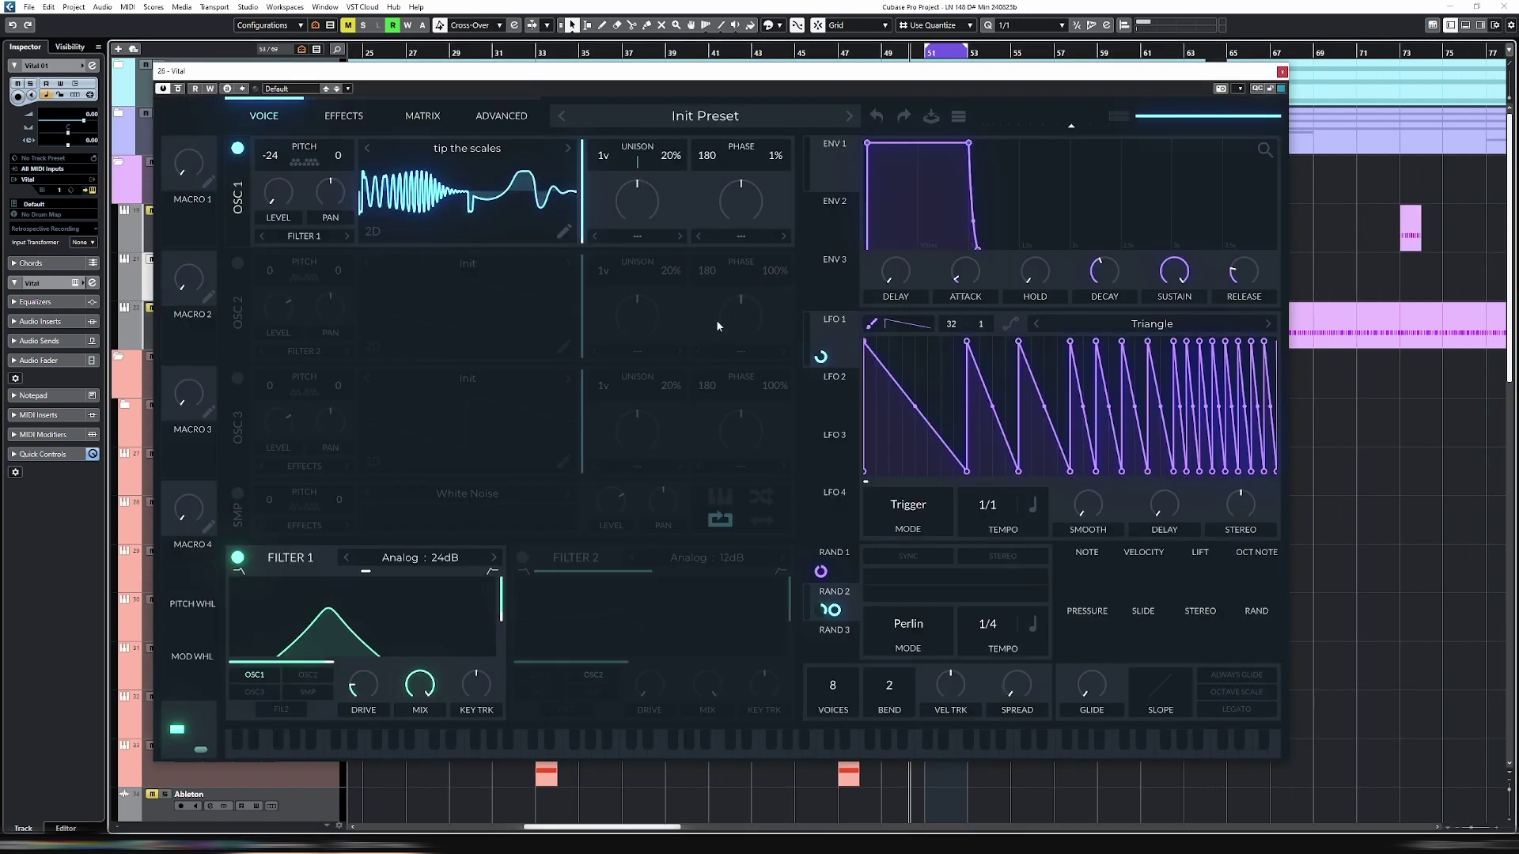
Step: Stop playback and open the Vital 01 clip at bars 51 to 52 in the Key Editor
key("space")
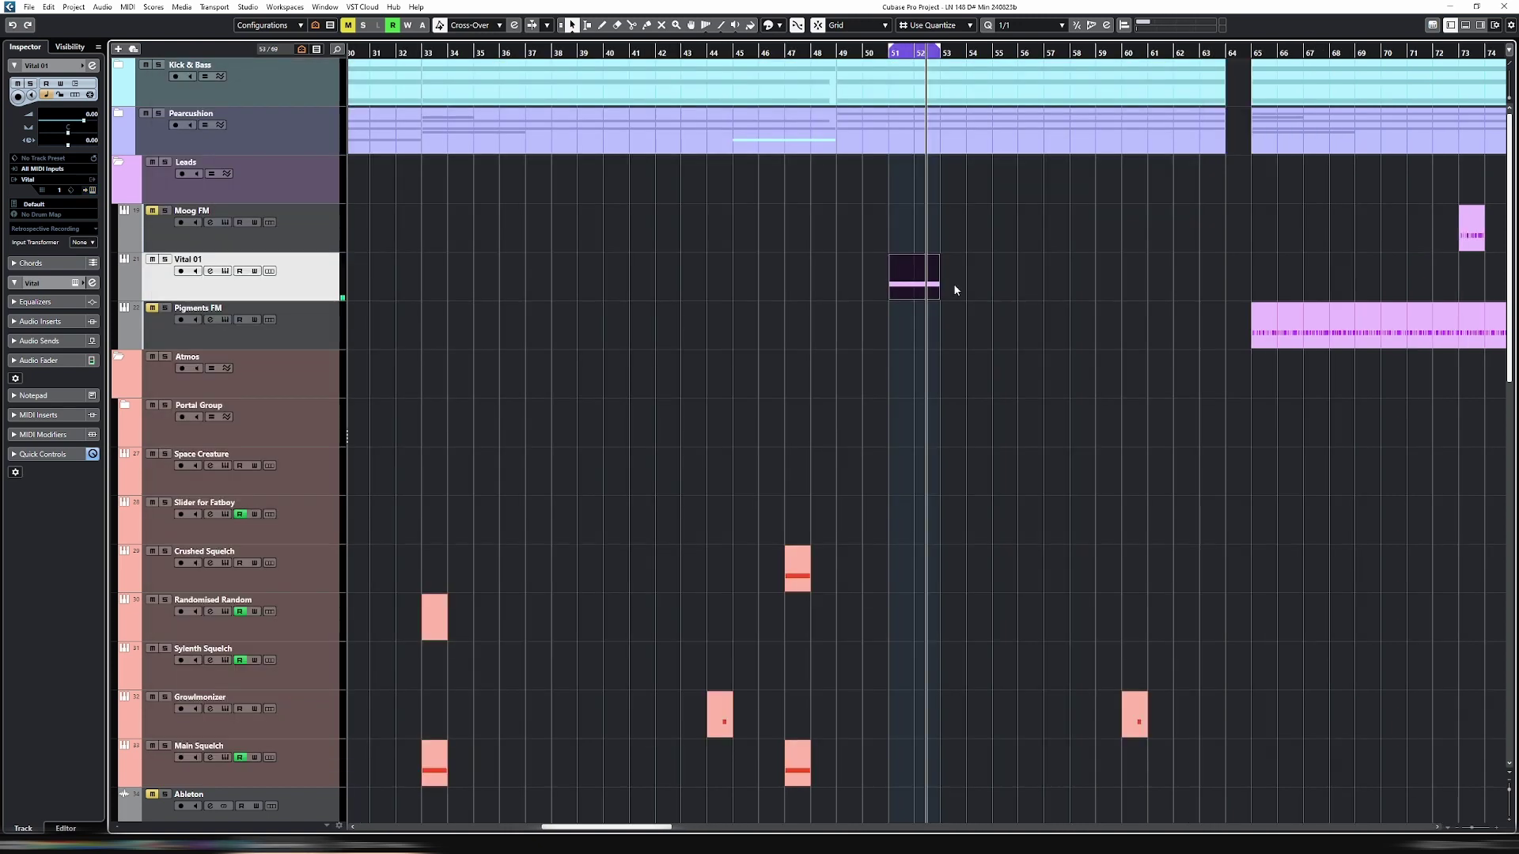
key("h")
double_click(950, 282)
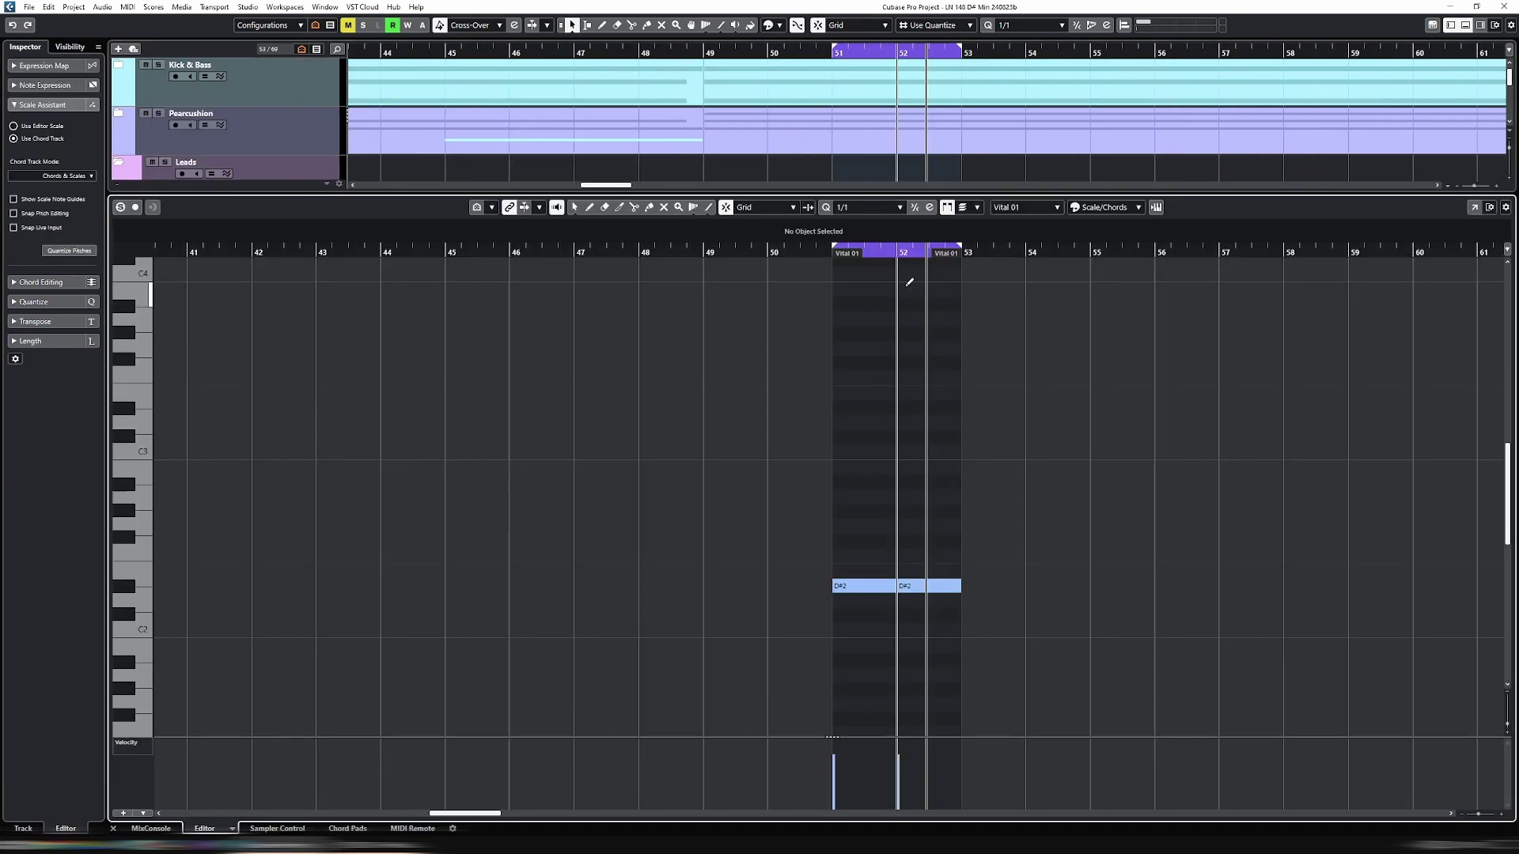
Step: With 1/16 quantize, shorten bar 51's D#2 note to an eighth and copy short D#2 notes across the bar as a broken rhythm
key("1")
key("h")
key("h")
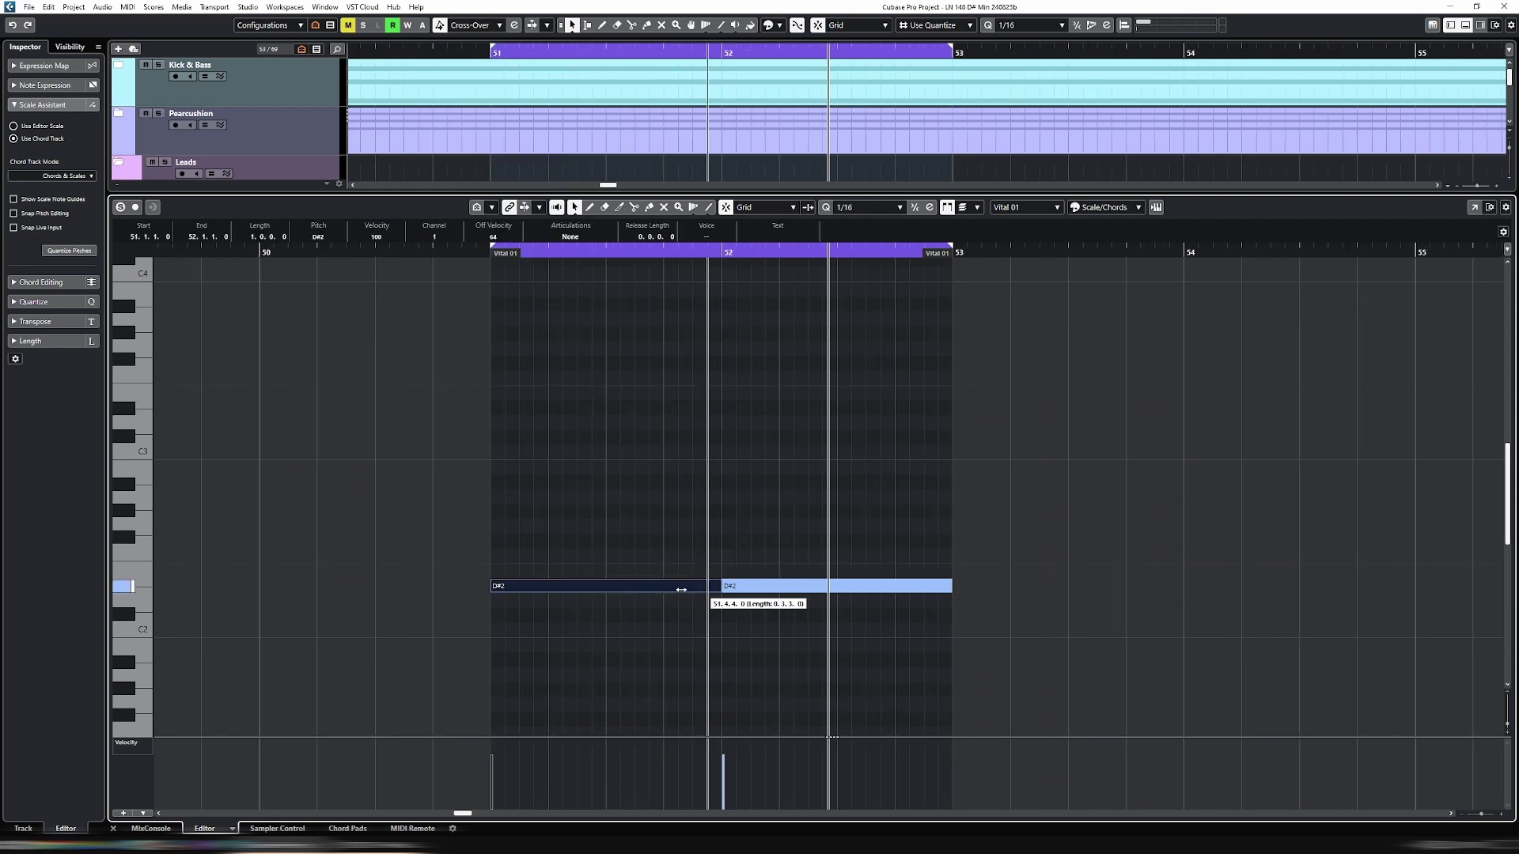
left_click_drag(681, 590, 521, 590)
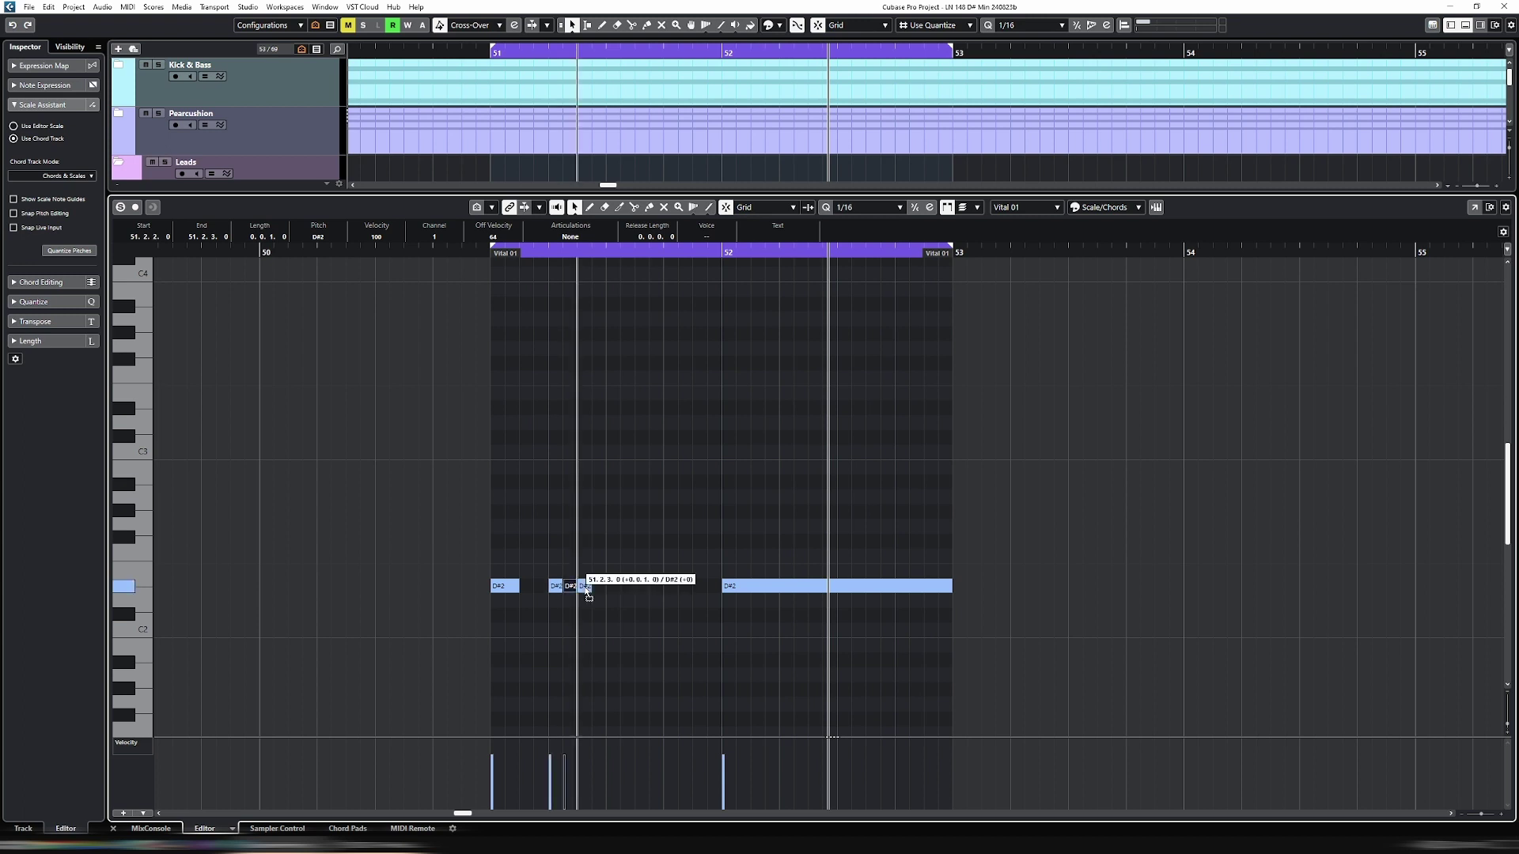
left_click_drag(590, 590, 633, 588, "alt")
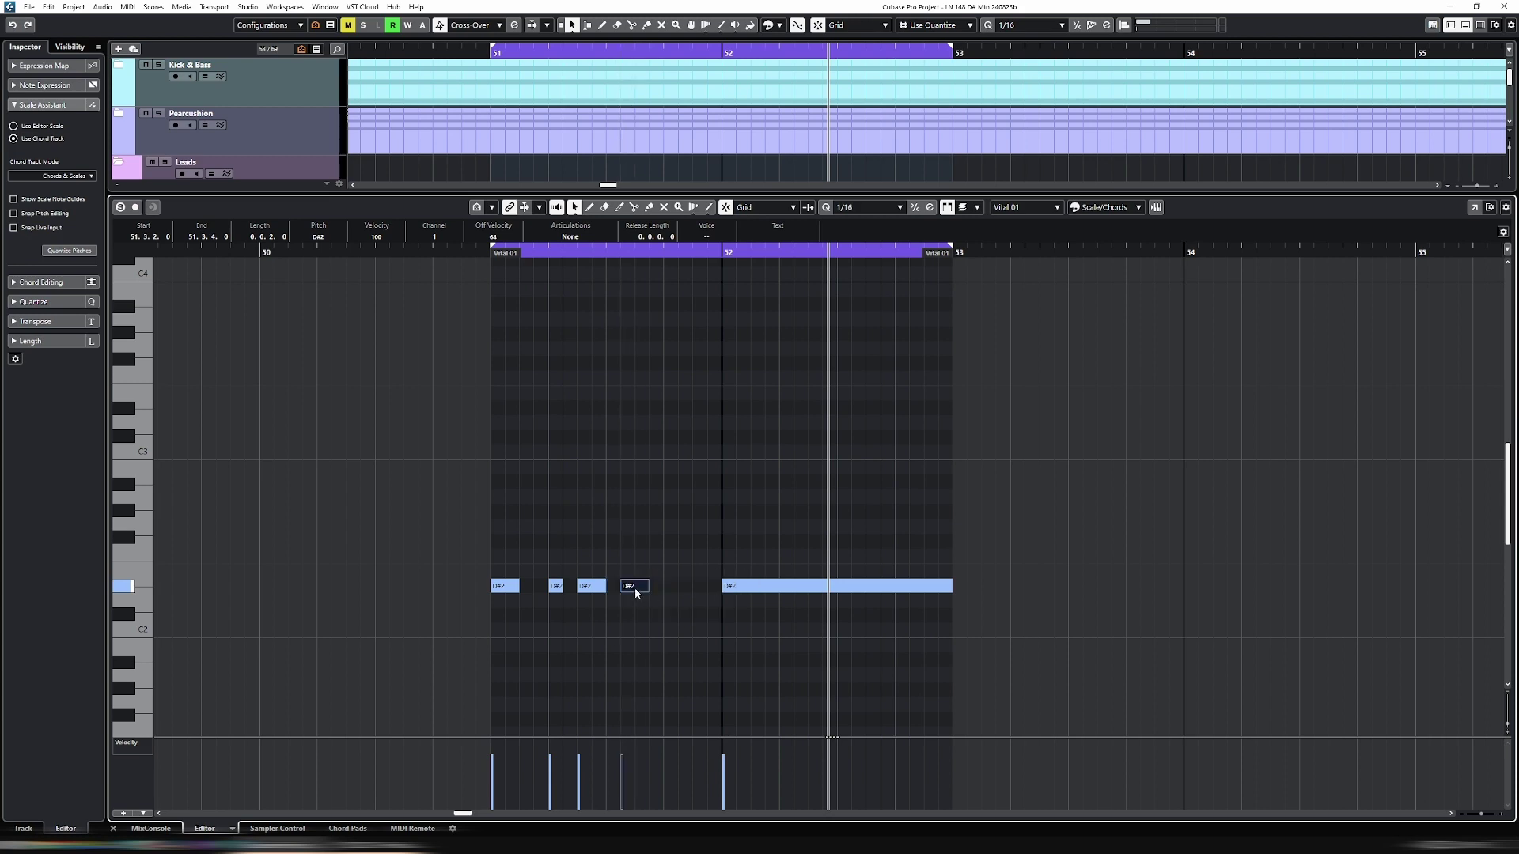
Step: Replace the long D#2 note in bar 52 with a copy of bar 51's rhythm and lengthen its first note to a quarter
left_click_drag(736, 545, 973, 586)
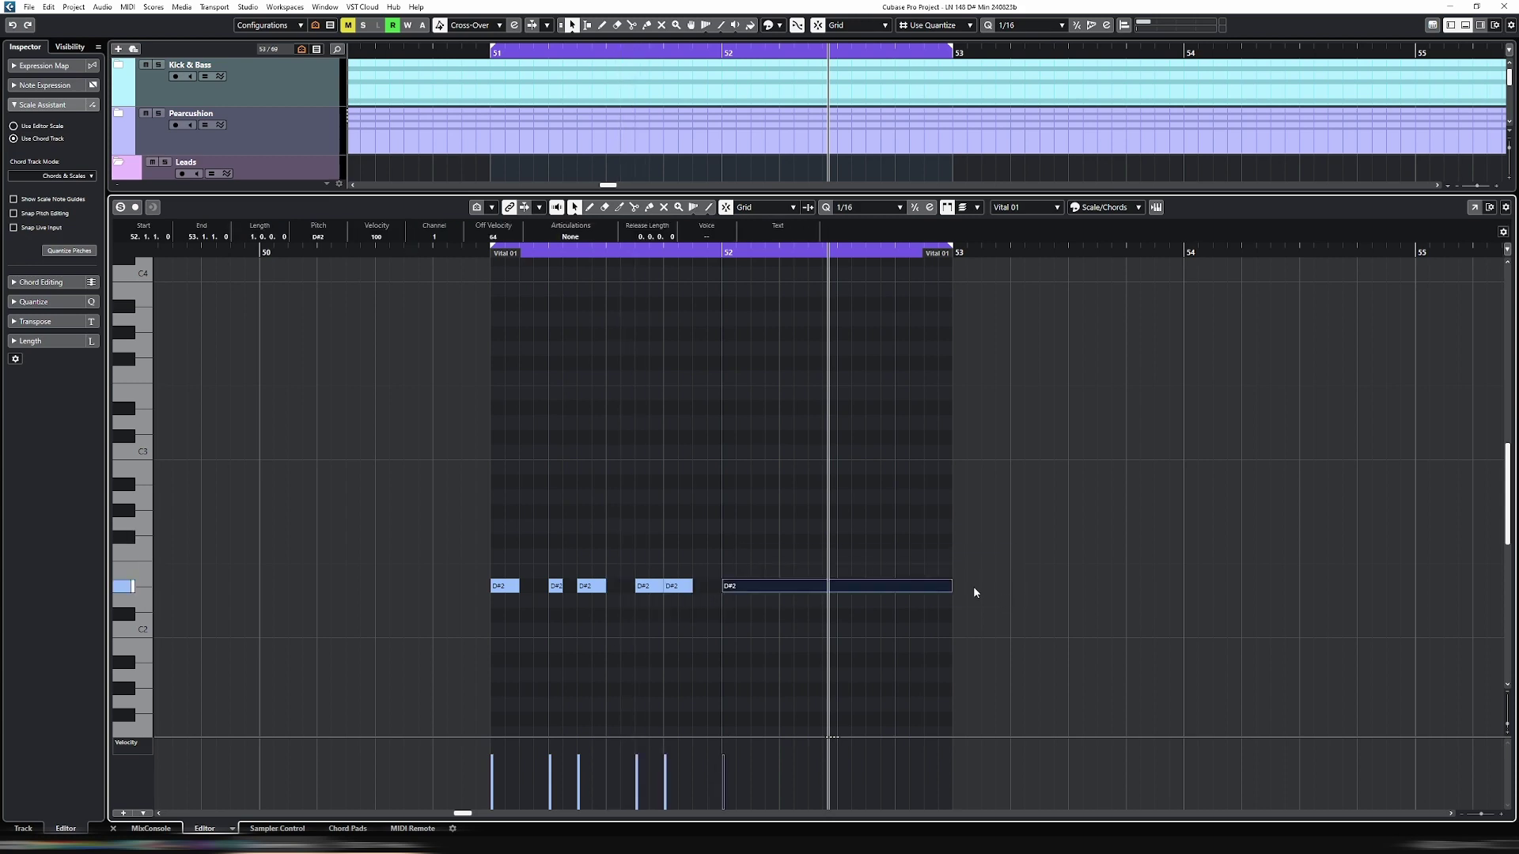
key("Delete")
left_click_drag(753, 607, 528, 563)
key("alt+d")
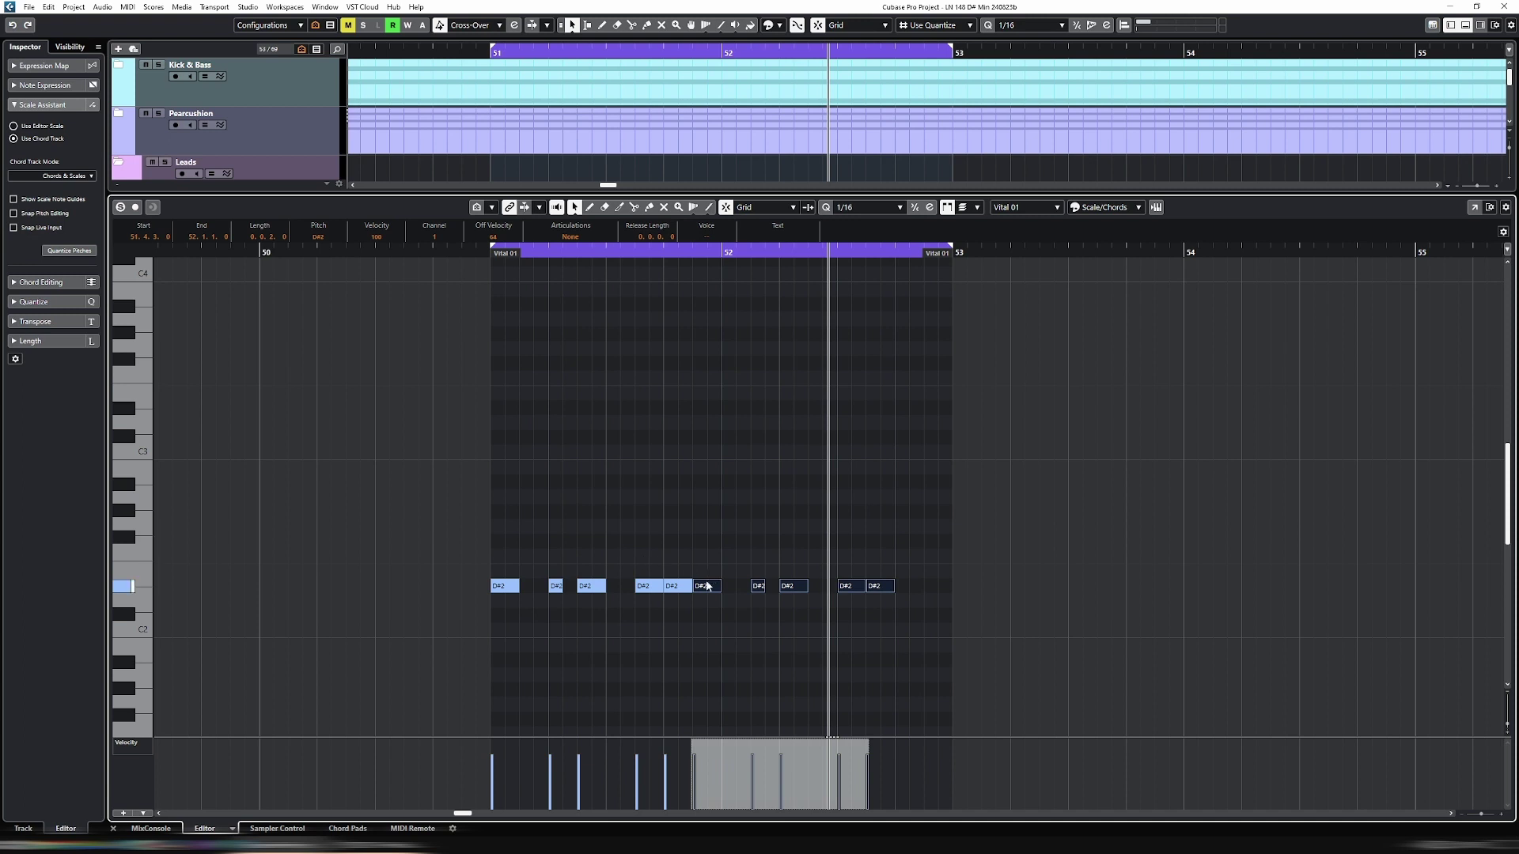
left_click_drag(735, 595, 788, 588)
left_click(750, 556)
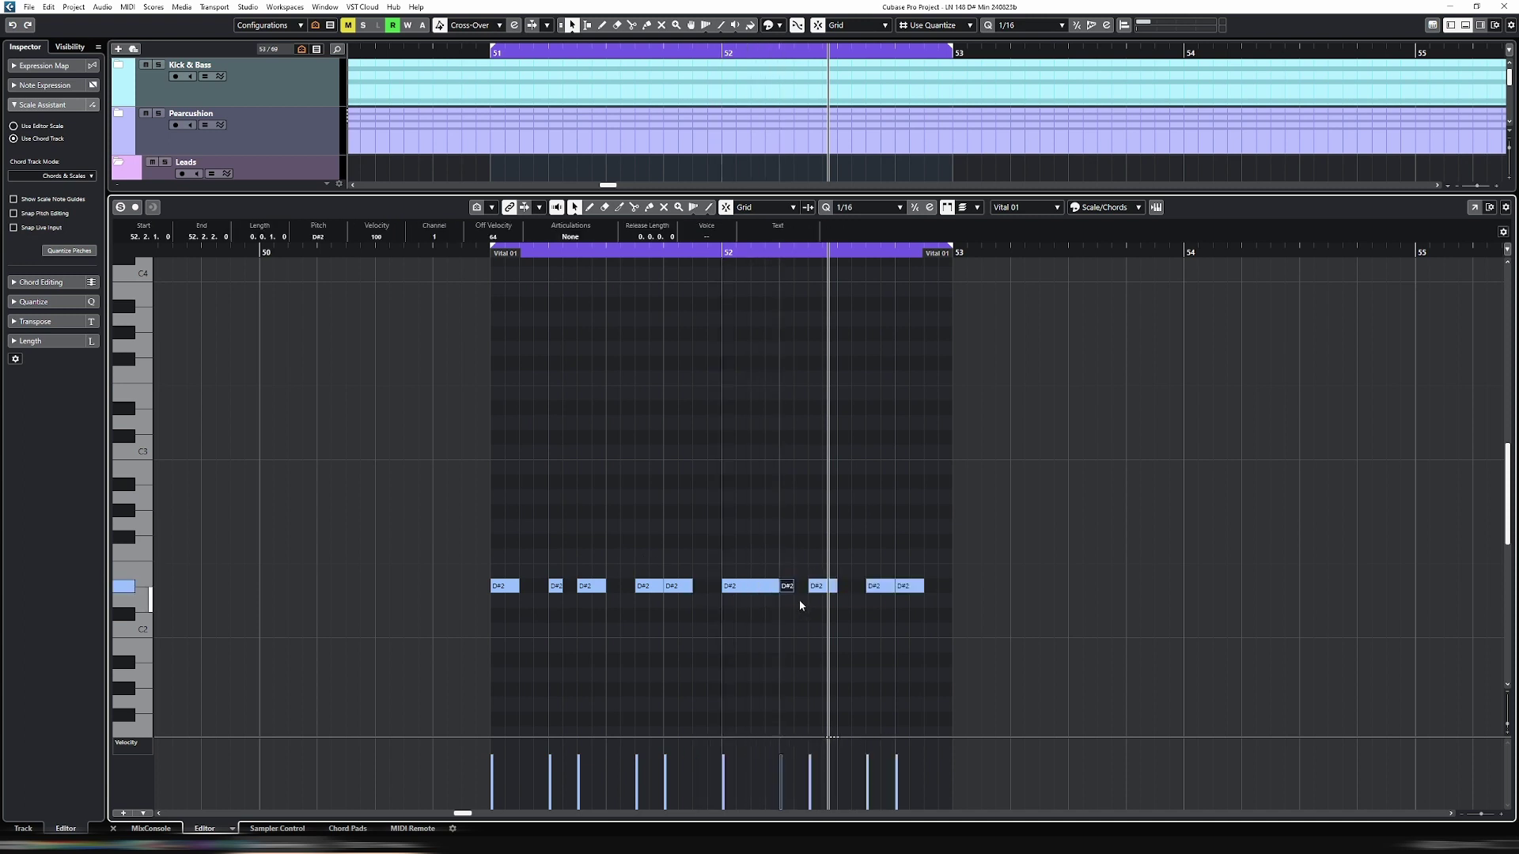
Step: Thin out bar 52 by removing the short second note, and make the last note a quarter long from 52.3.3
key("ctrl+z")
left_click_drag(846, 592, 856, 590)
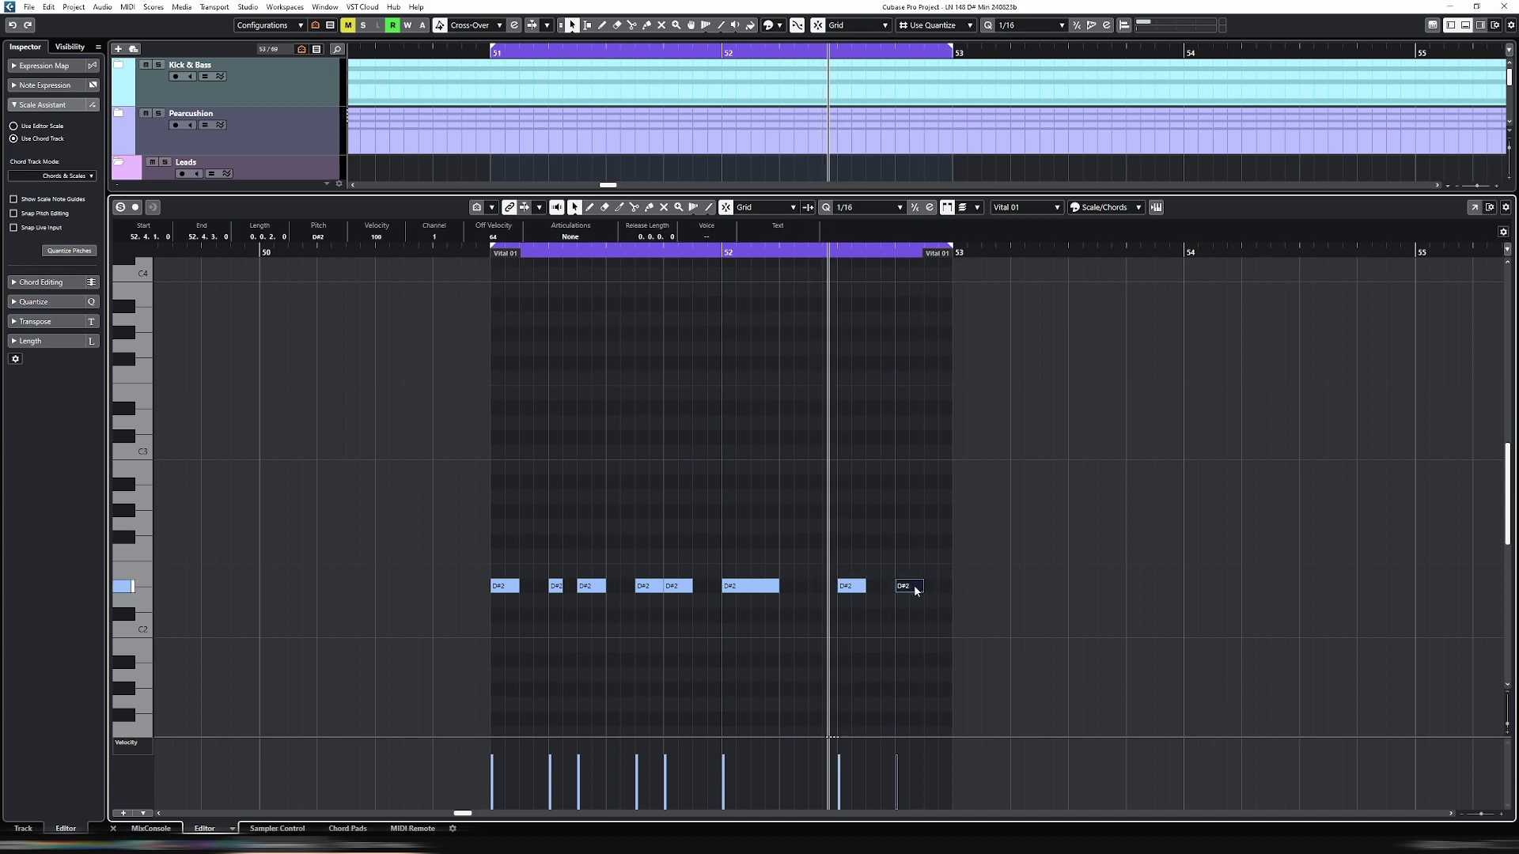
mouse_move(910, 585)
left_mouse_down()
mouse_move(882, 586)
mouse_move(925, 586)
left_mouse_up()
left_click(474, 253)
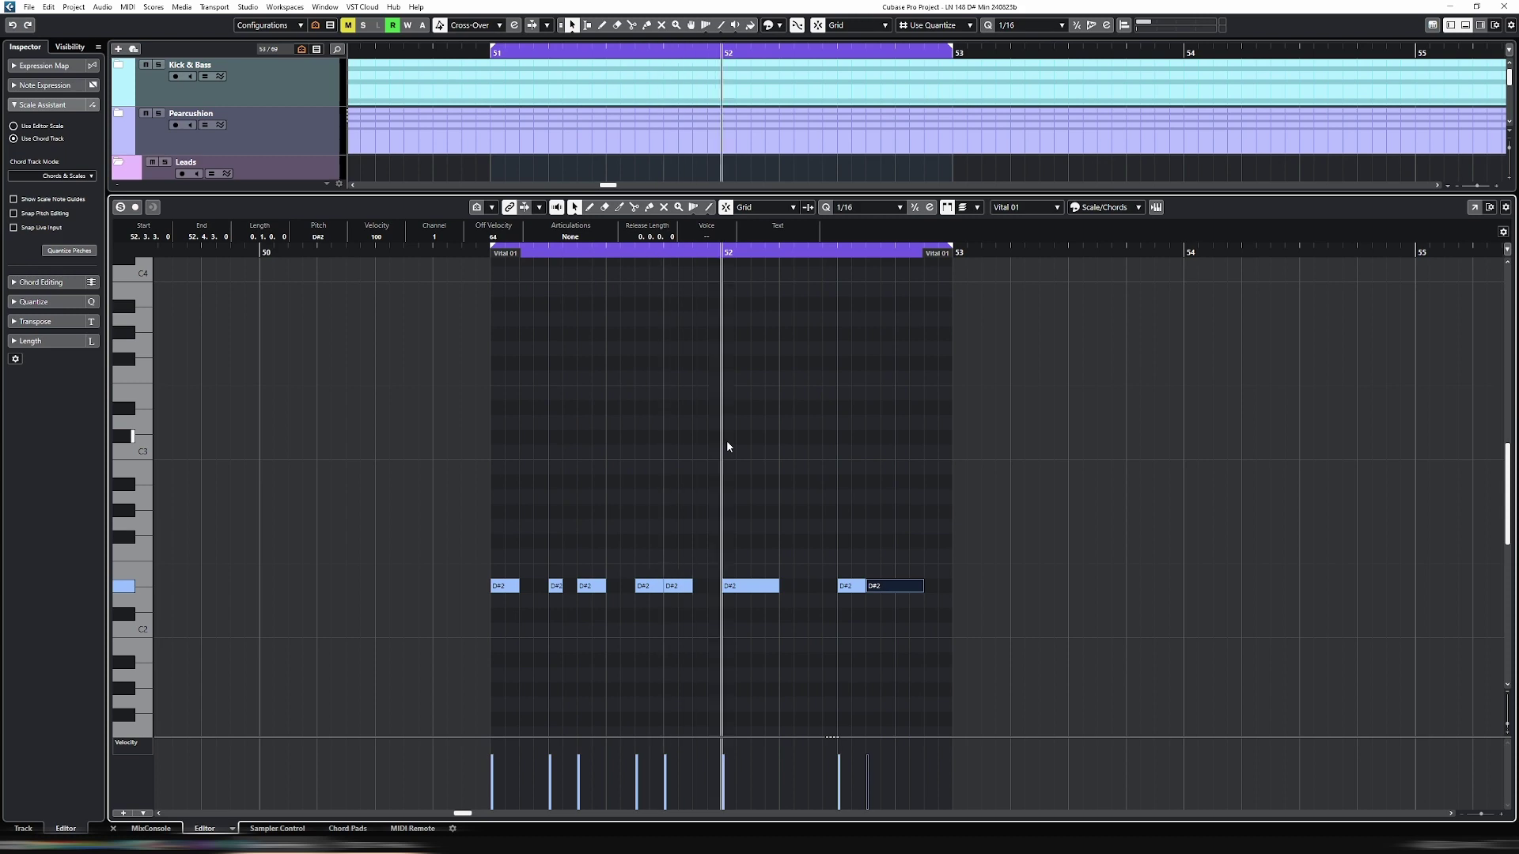
Step: Move bar 52's last two notes to 52.2.3 and 52.3.1, split the final one, and place its second part at 52.4.1, three sixteenths long
left_click_drag(854, 593, 824, 590)
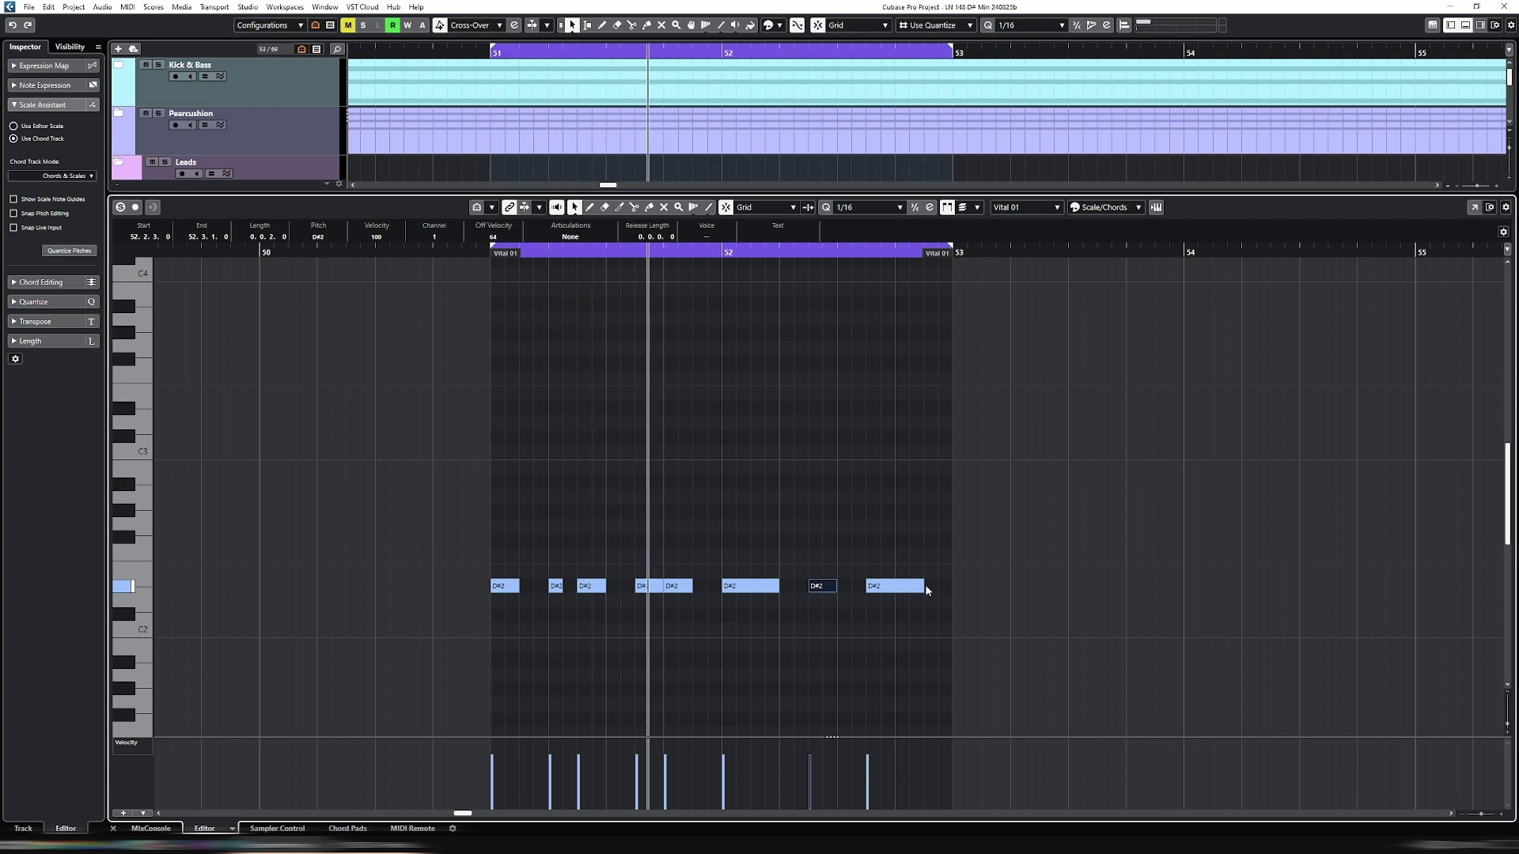
left_click_drag(903, 585, 876, 584)
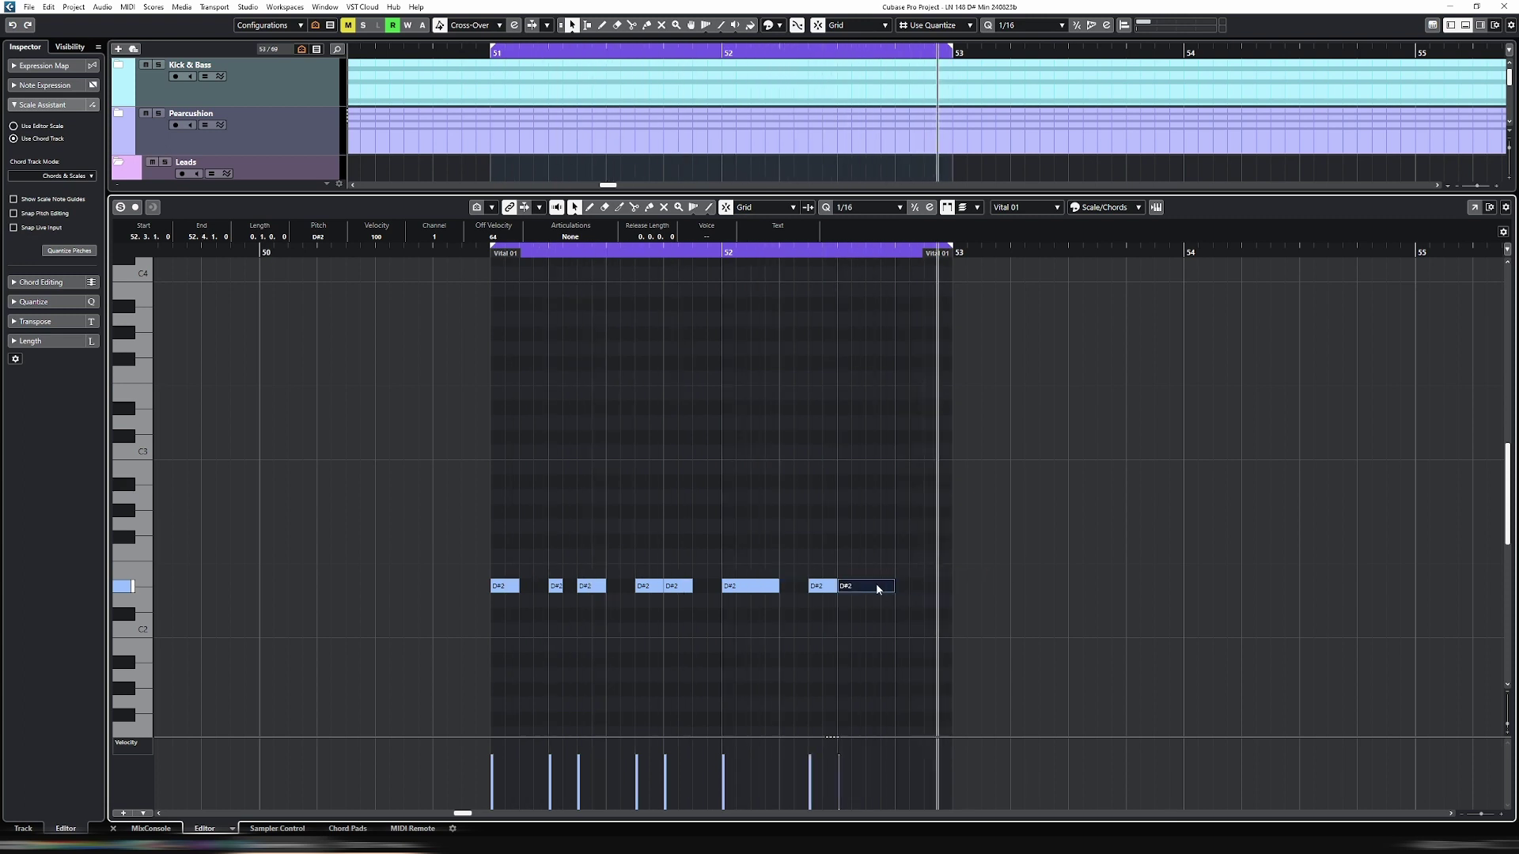
left_click(869, 585, "alt")
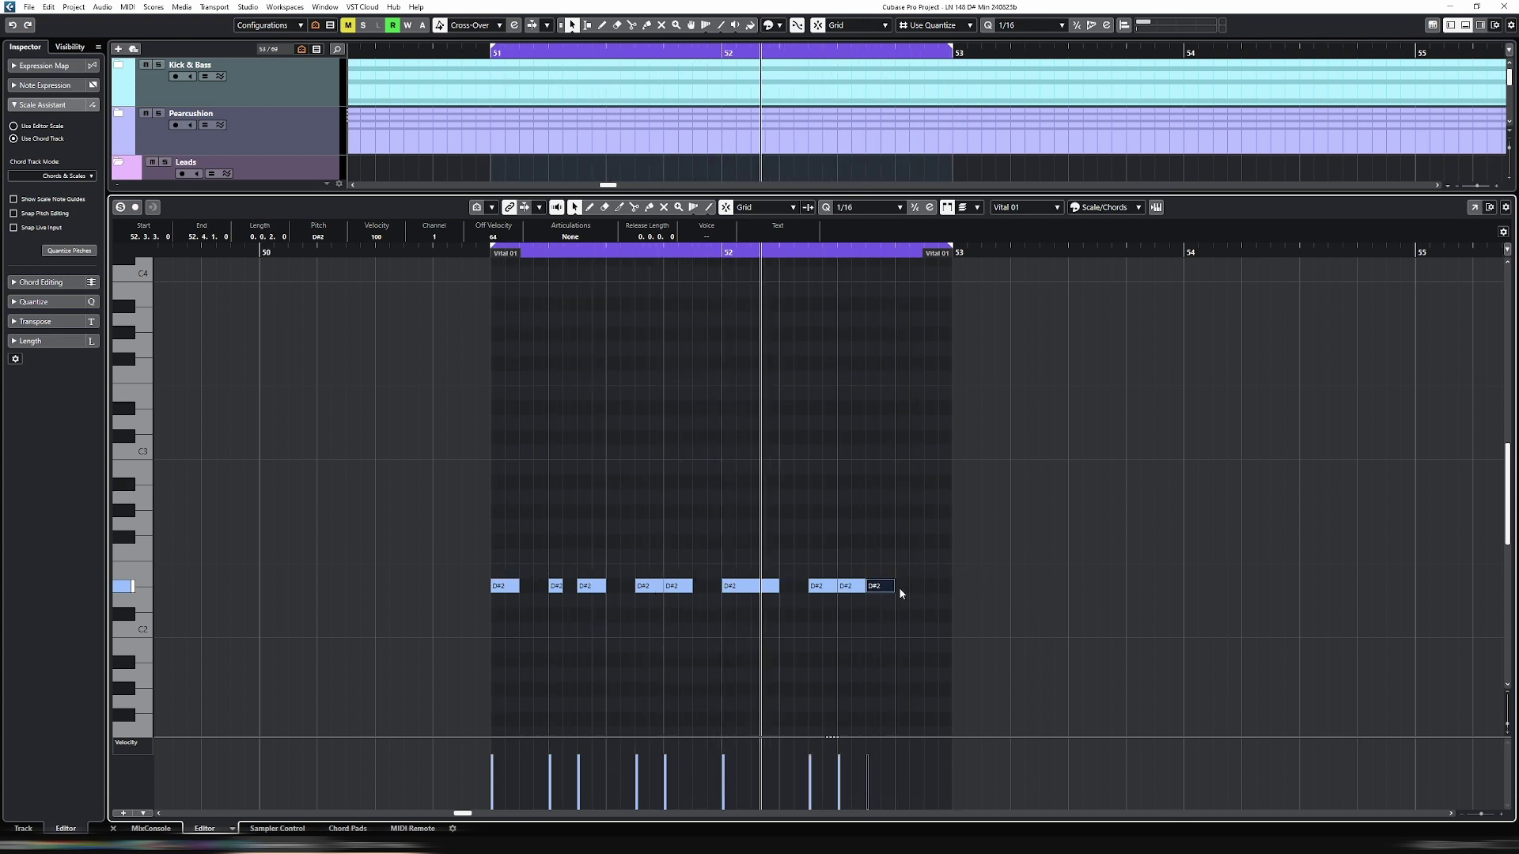
left_click_drag(890, 588, 932, 585)
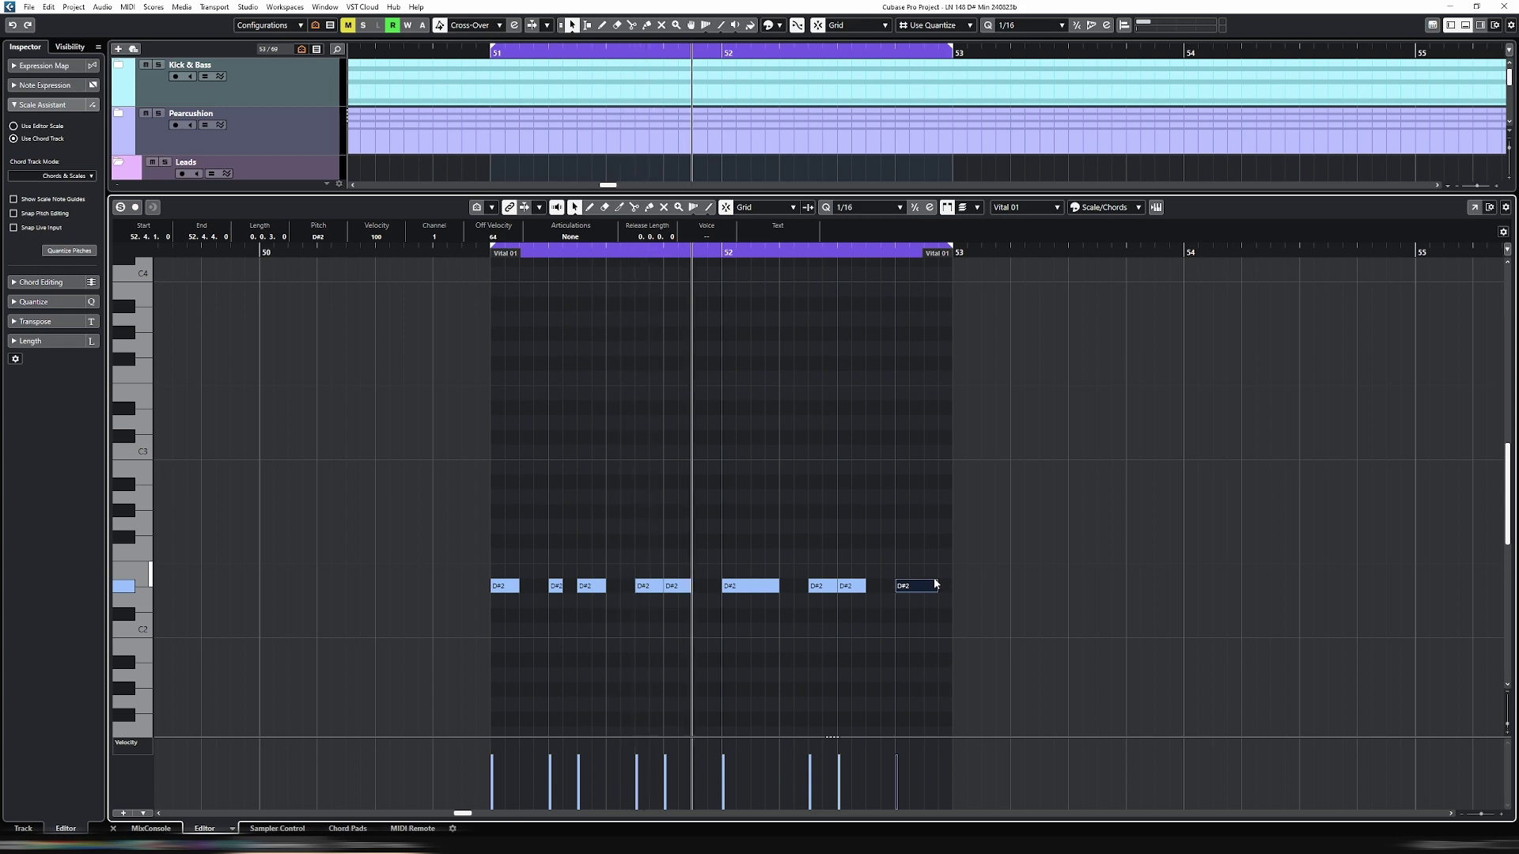
Step: Return to the Vital instrument and paint Step shapes over parts of LFO 1's middle and later ramps
key("ctrl+alt+e")
key("e")
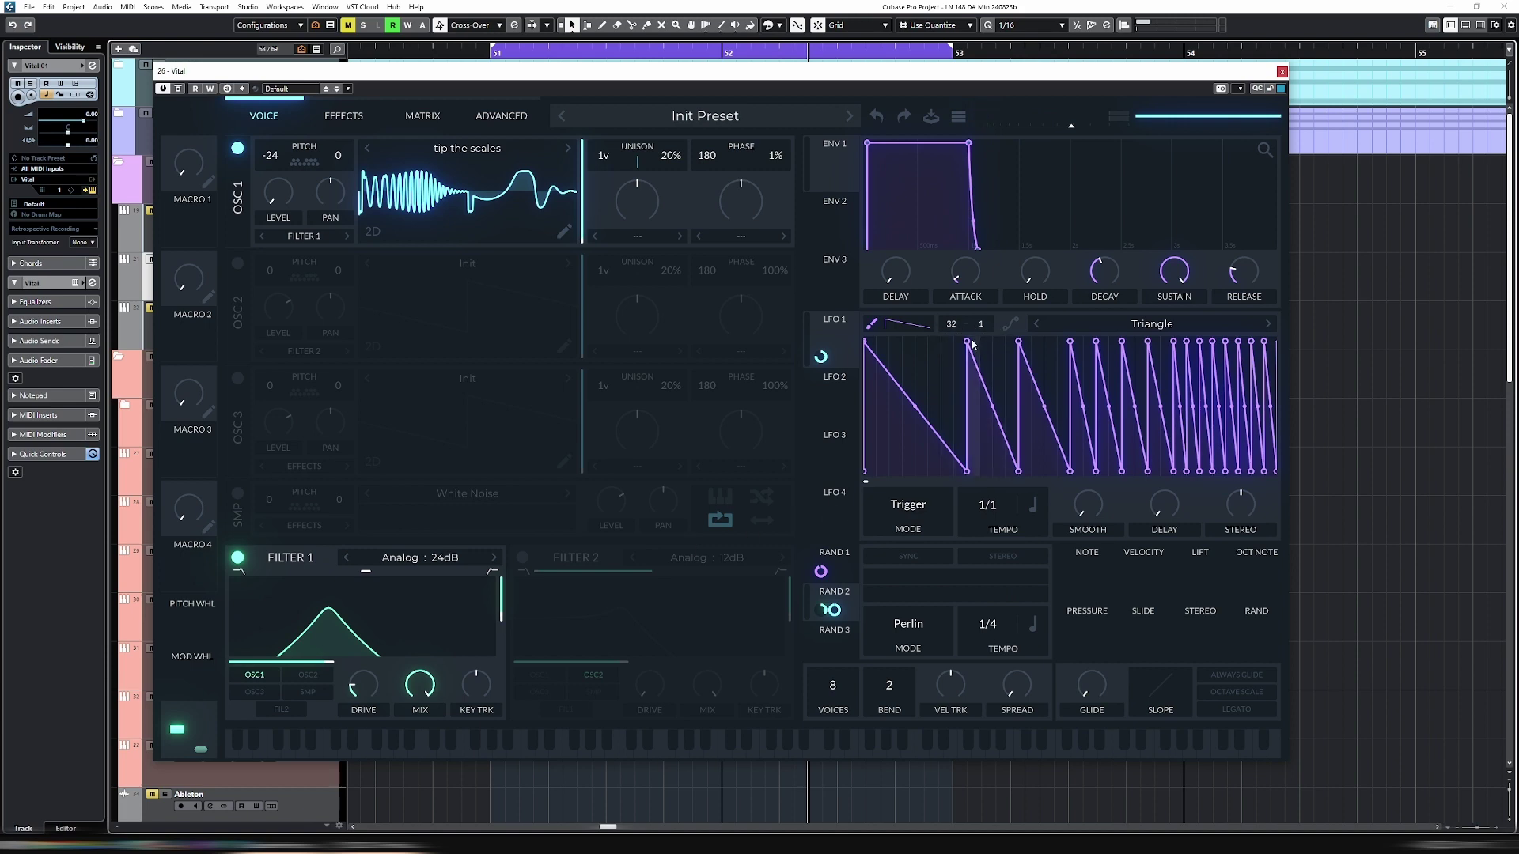
left_click(897, 326)
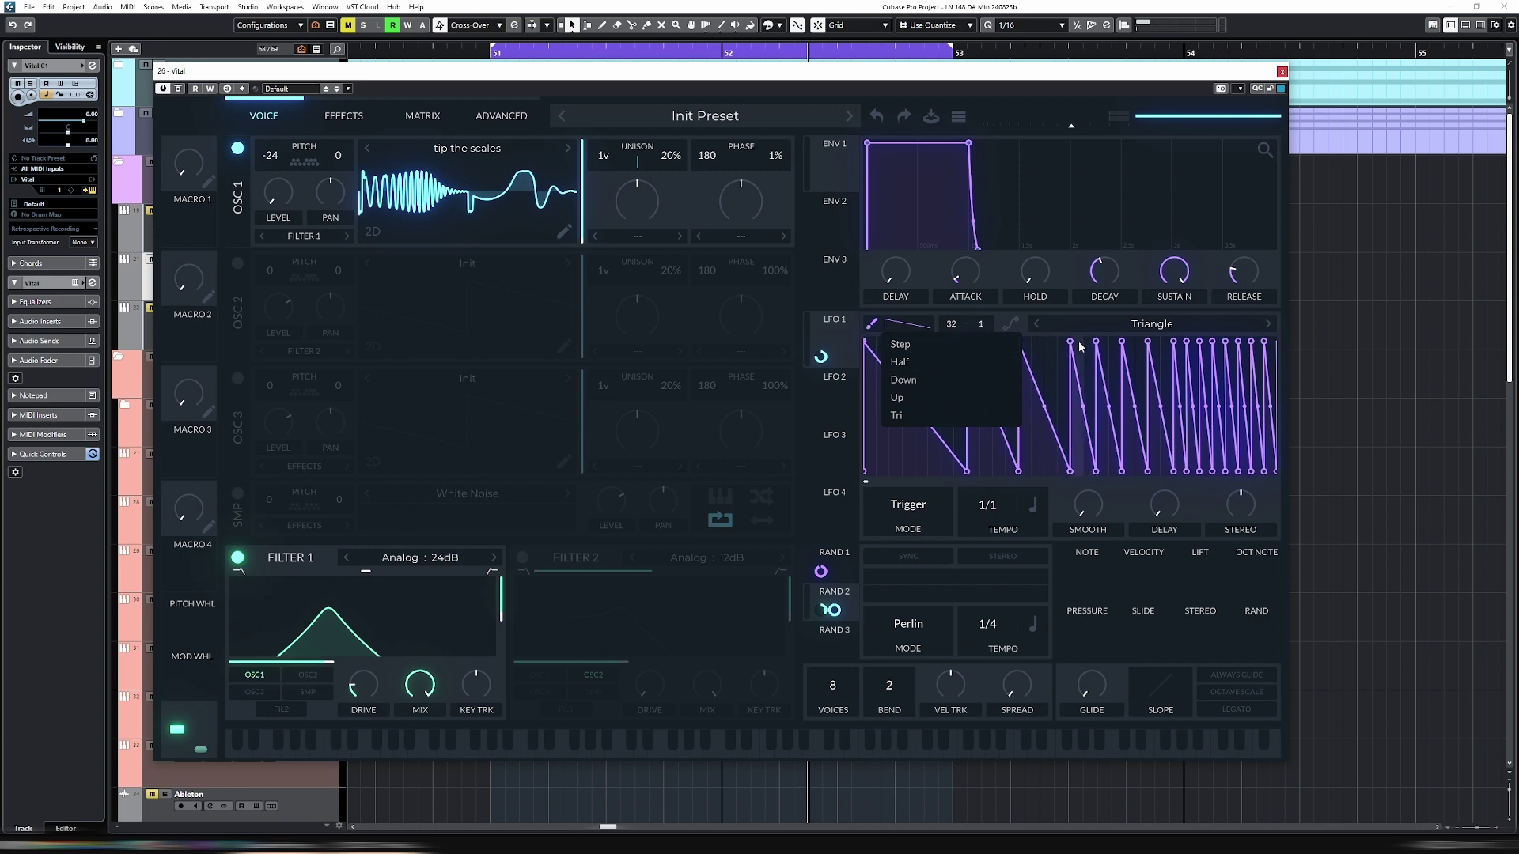
left_click(974, 349)
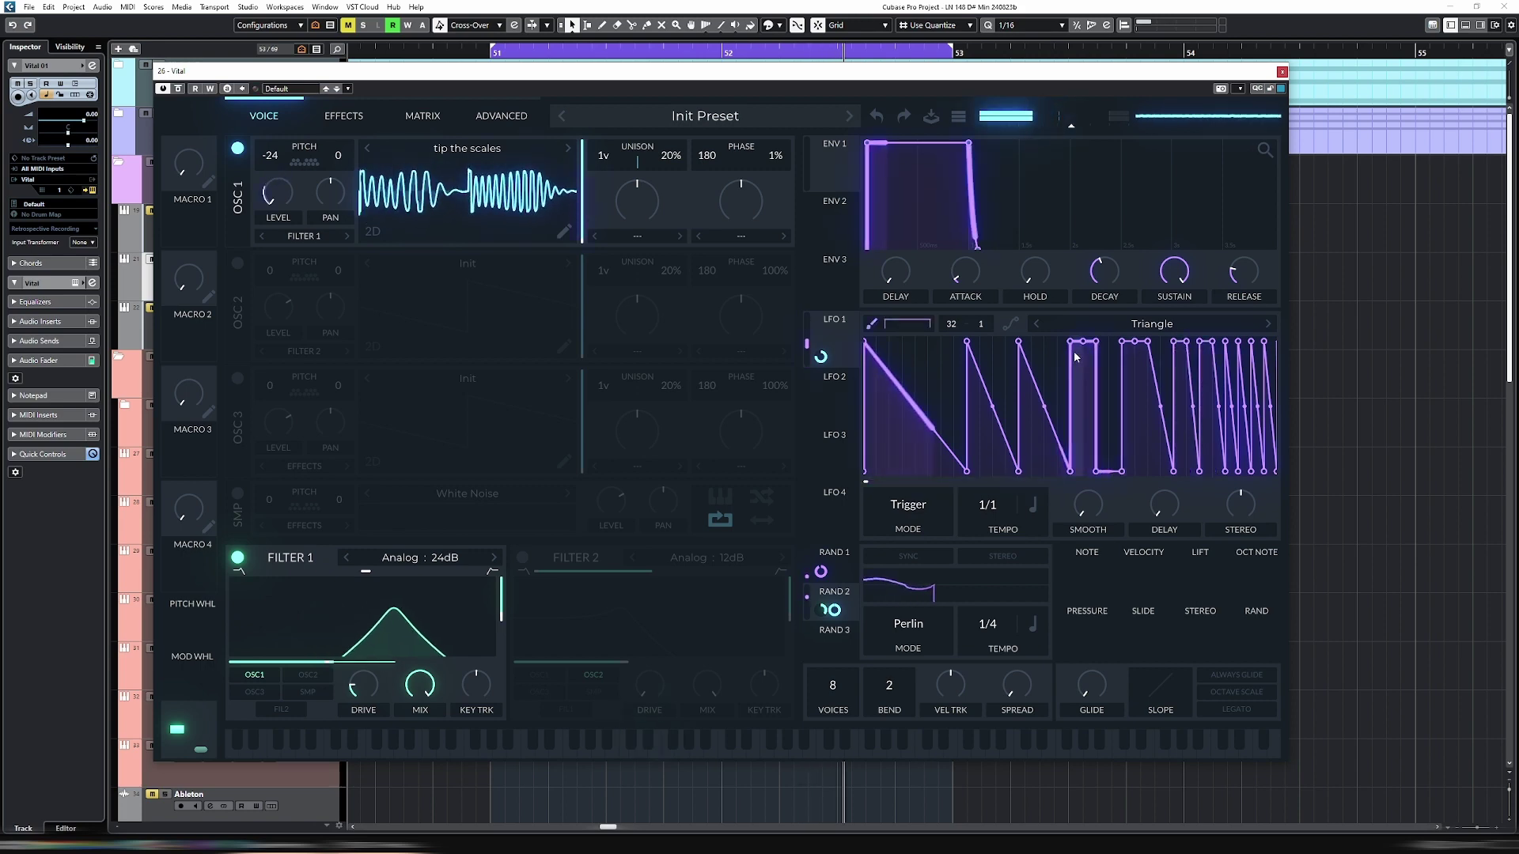
left_click(1181, 342)
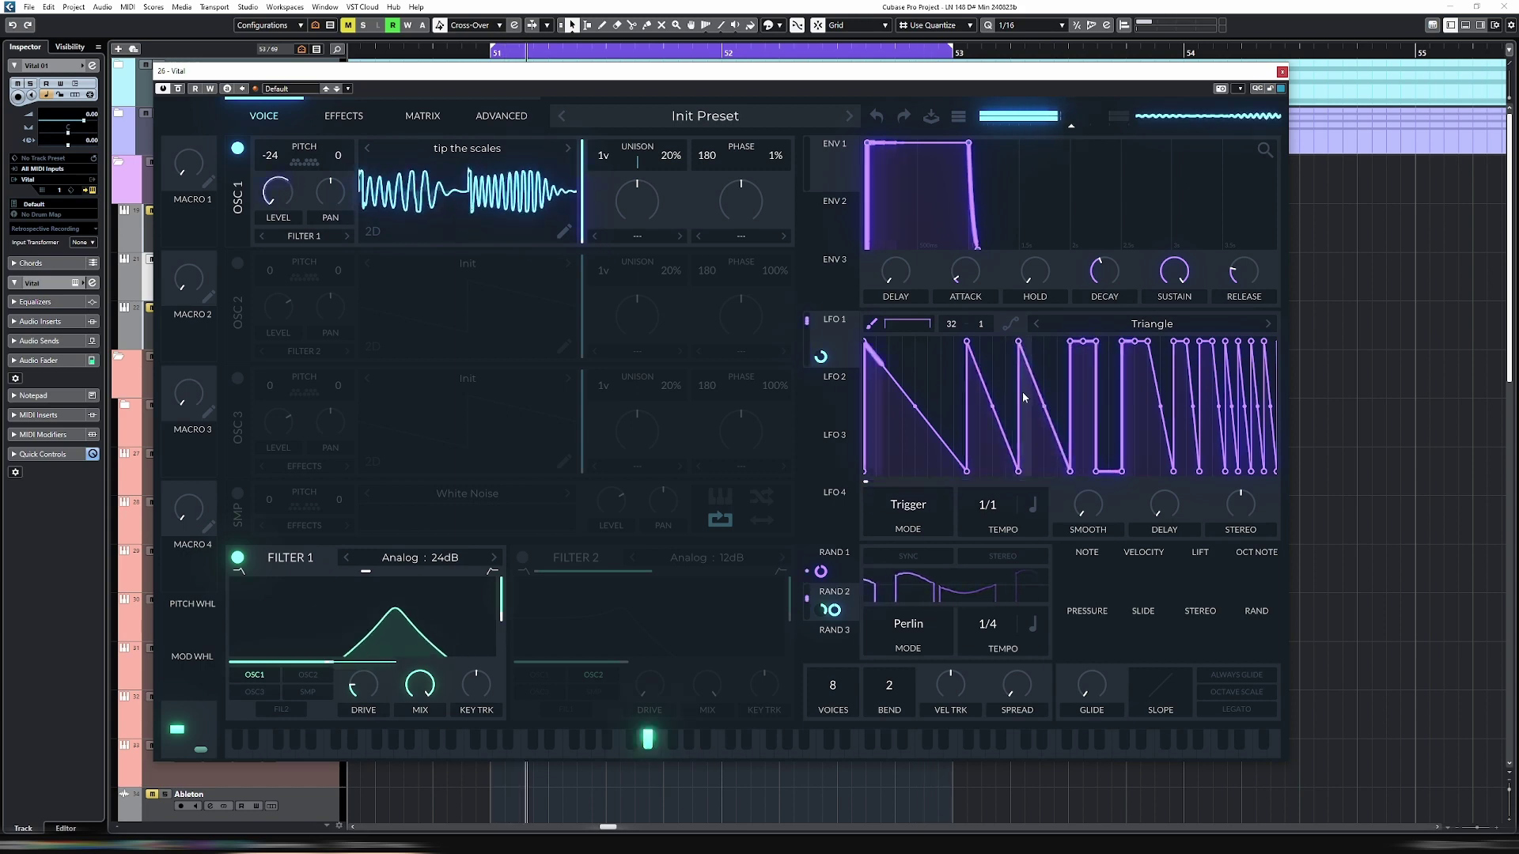
left_click_drag(1029, 345, 1018, 346)
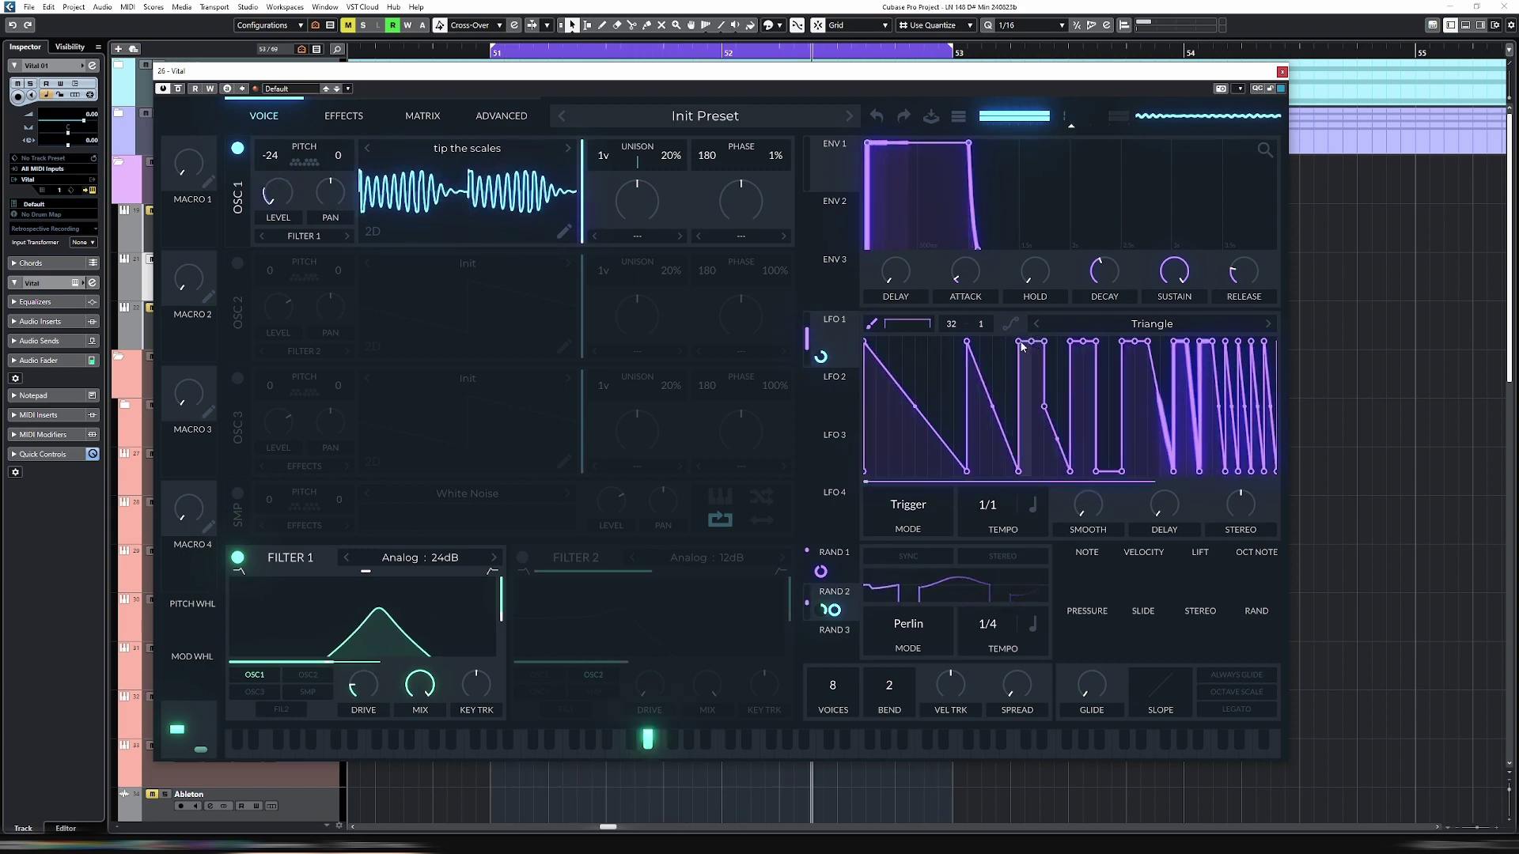
Step: Turn off LFO 1's paint mode, remove the extra points around its third ramp to form one triangular peak, and stop playback
right_click(880, 325)
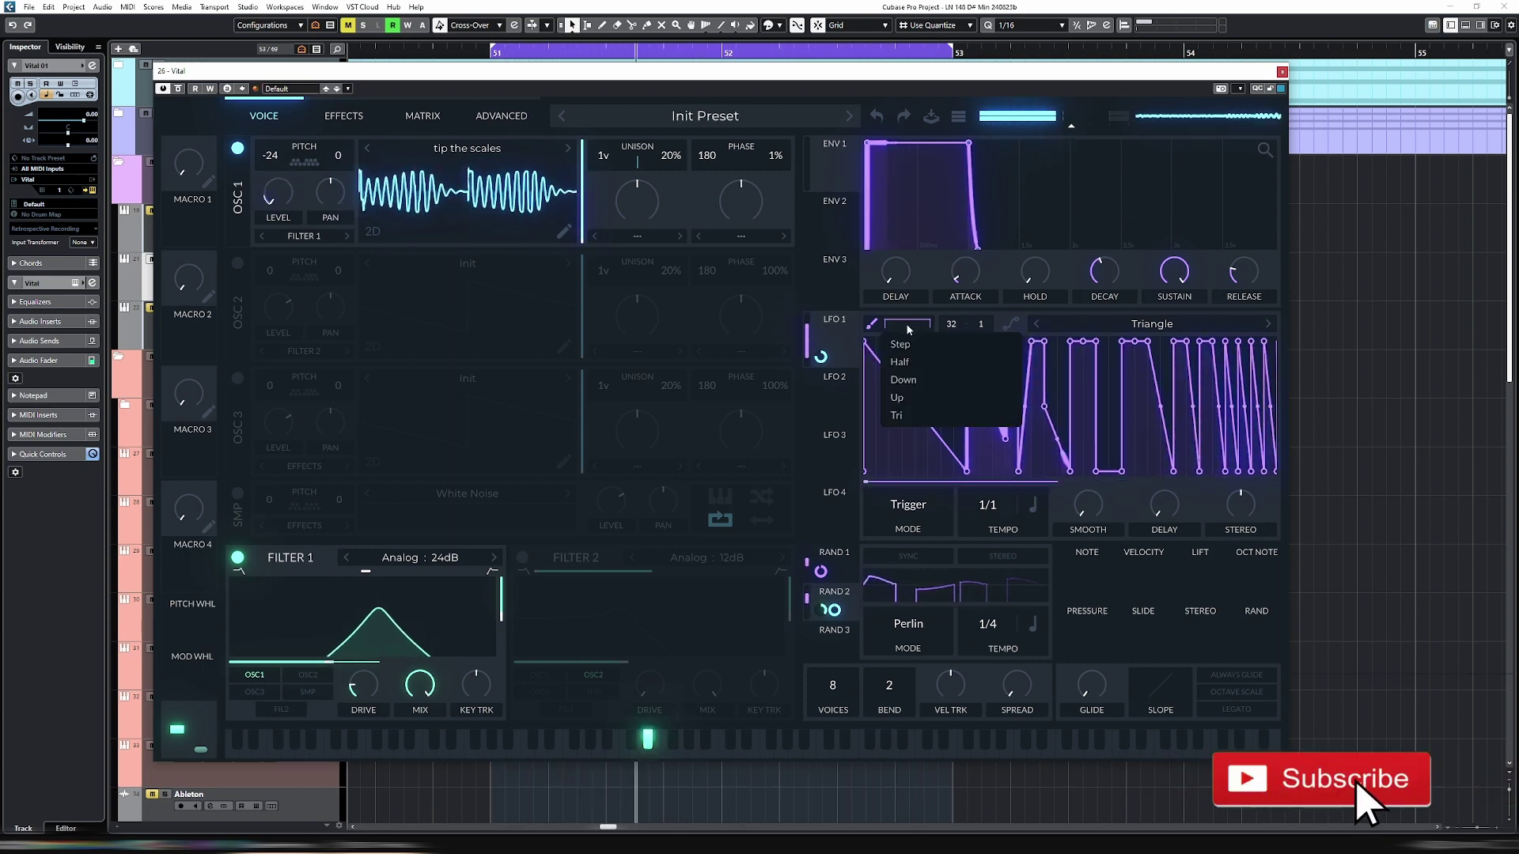
left_click(897, 329)
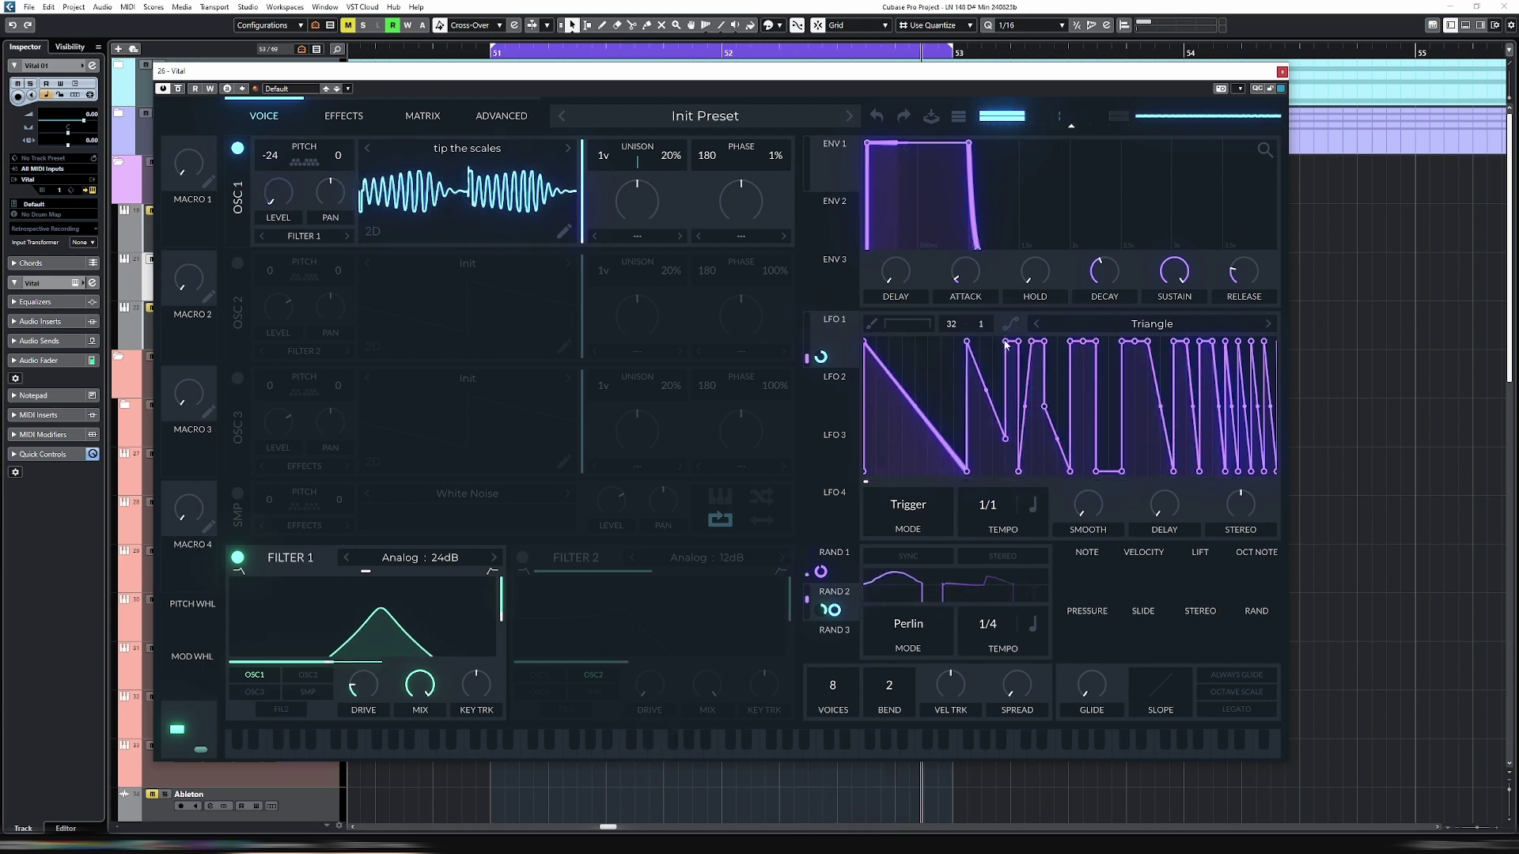
left_click_drag(1006, 344, 1019, 347)
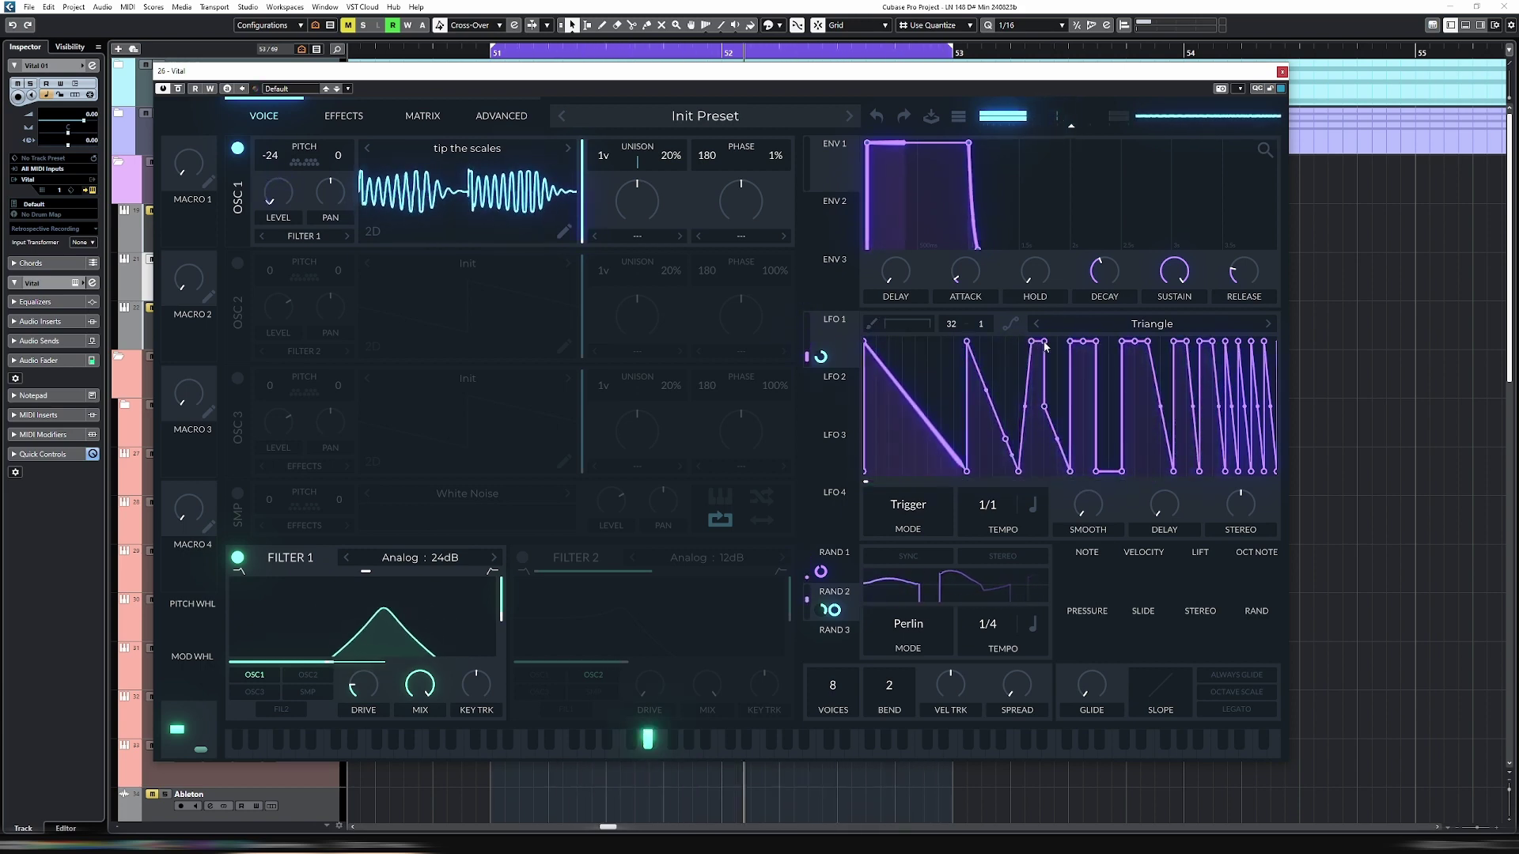
double_click(1044, 342)
left_click_drag(1046, 409, 1043, 340)
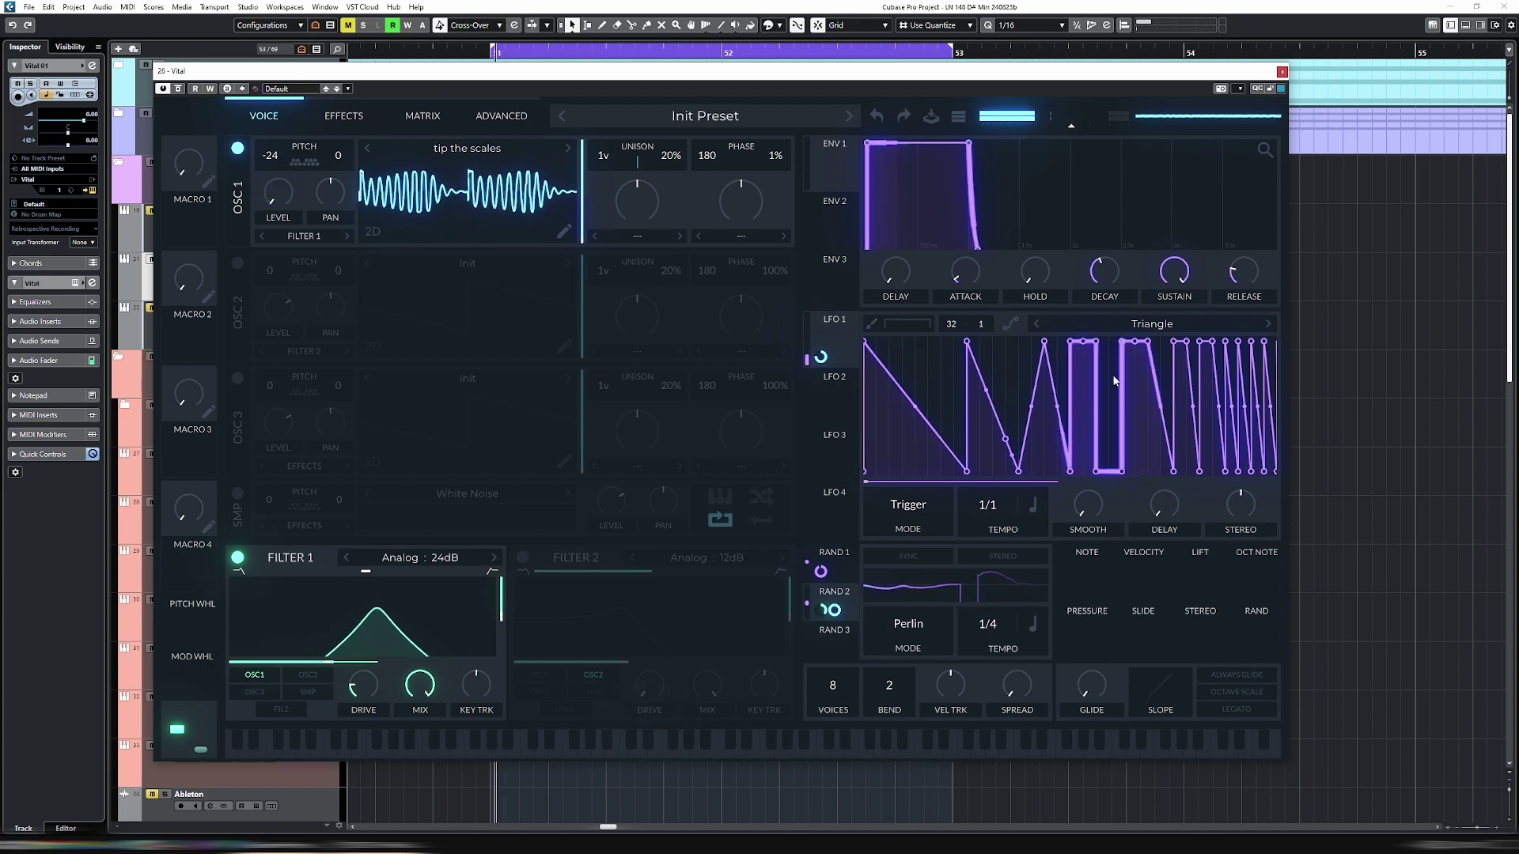
key("space")
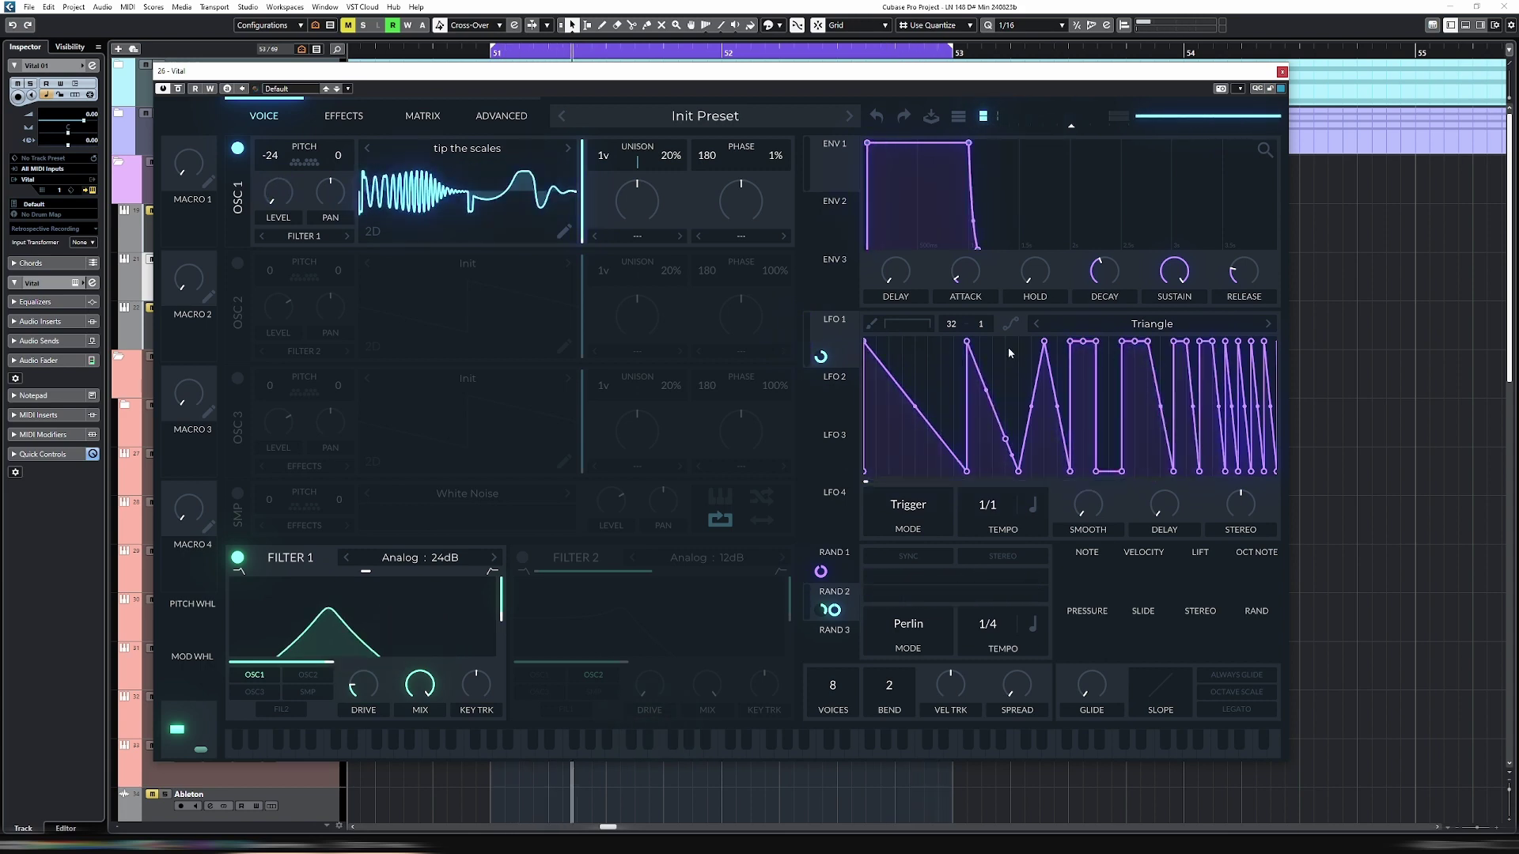